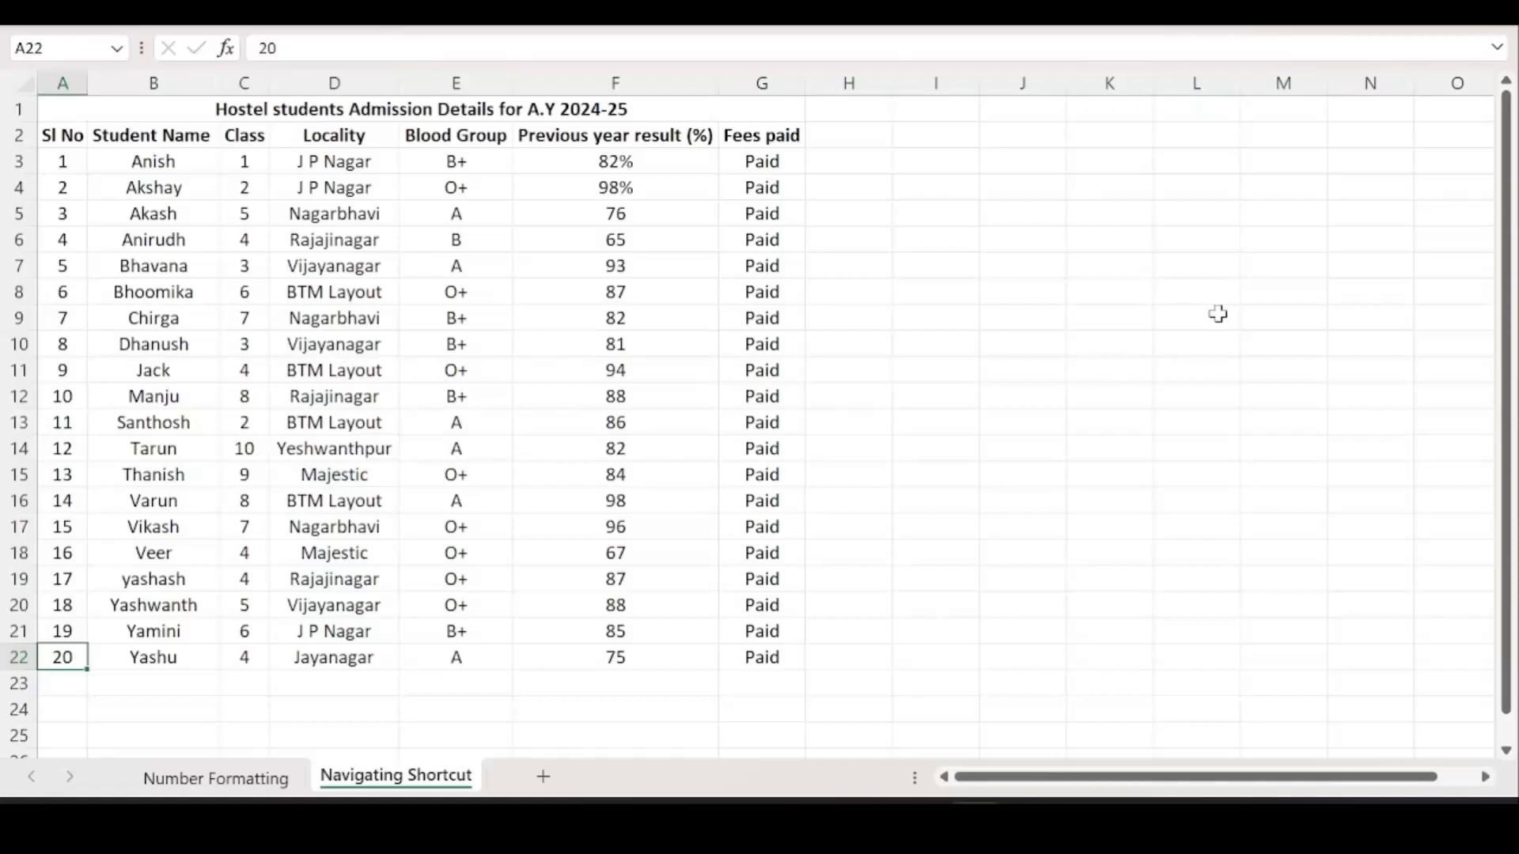
Zoom the sheet in and out, then select the merged title cell A1.
scroll(1169, 214, up, 1)
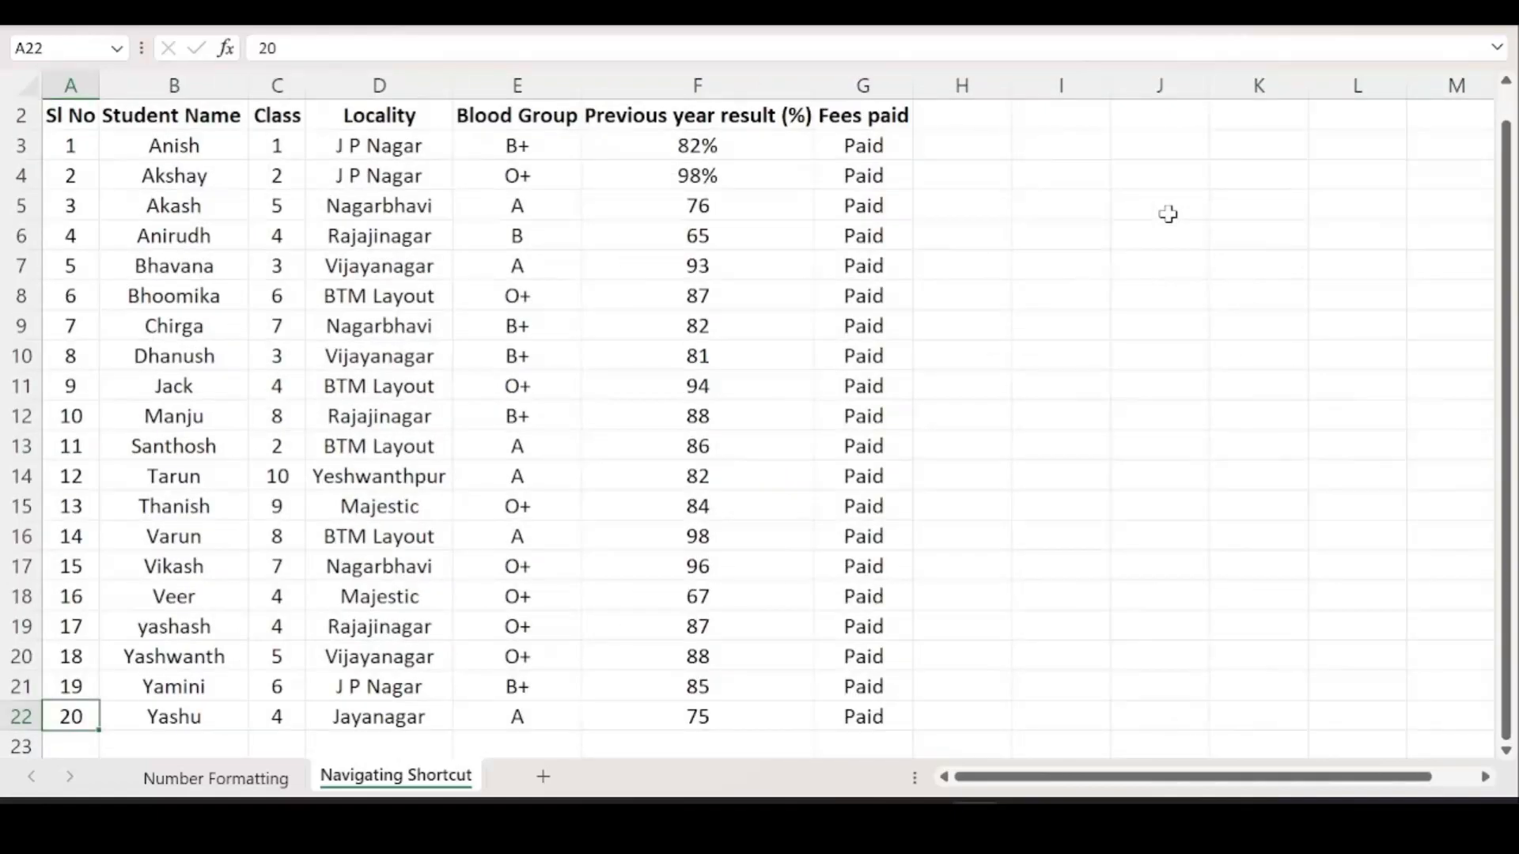
scroll(1168, 215, up, 1)
drag(1510, 231, 1510, 231)
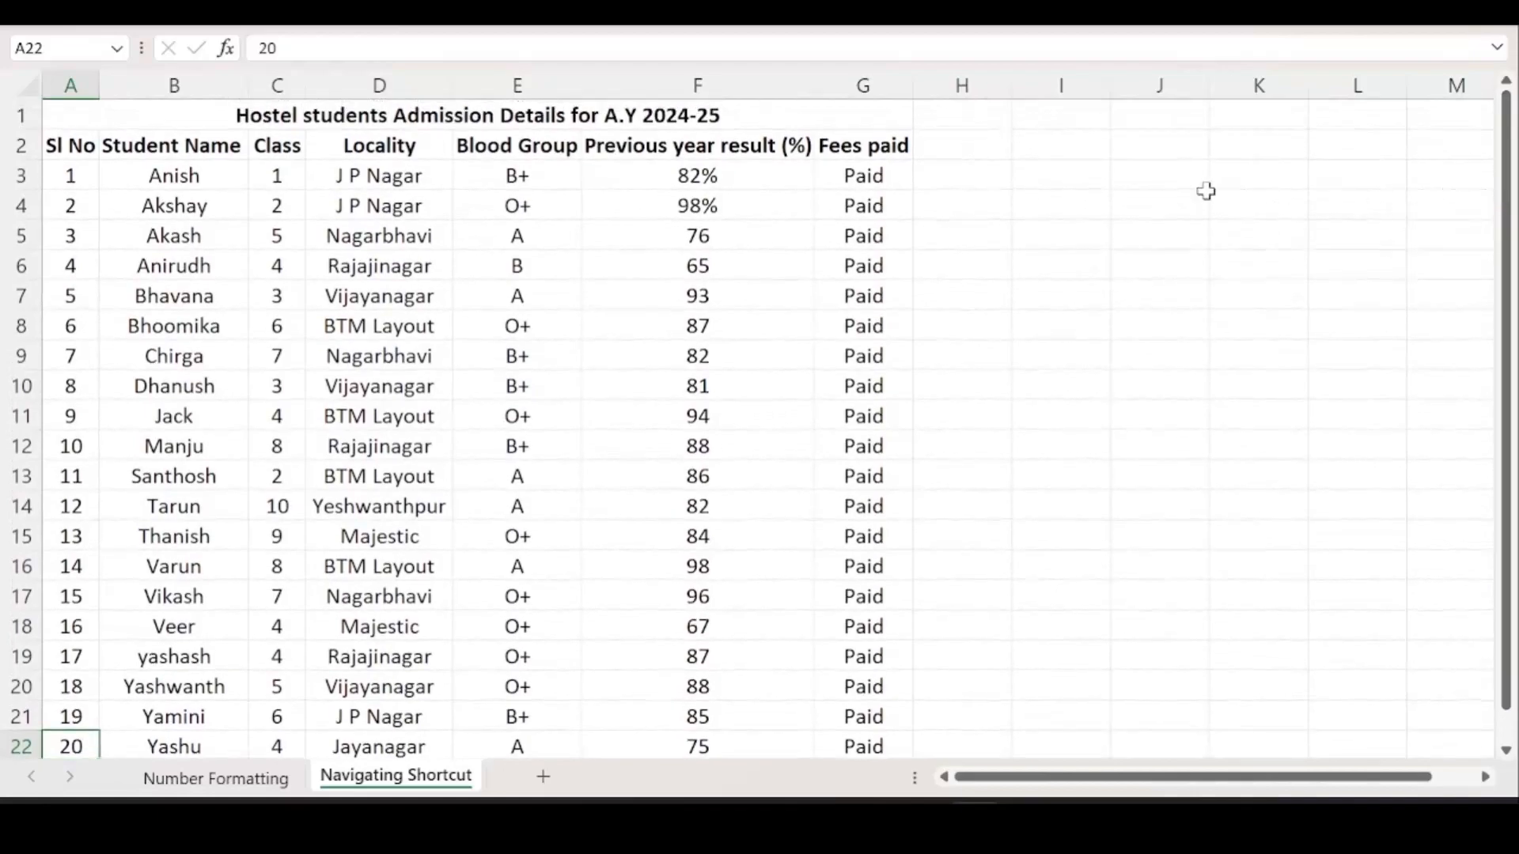
scroll(1206, 191, down, 1)
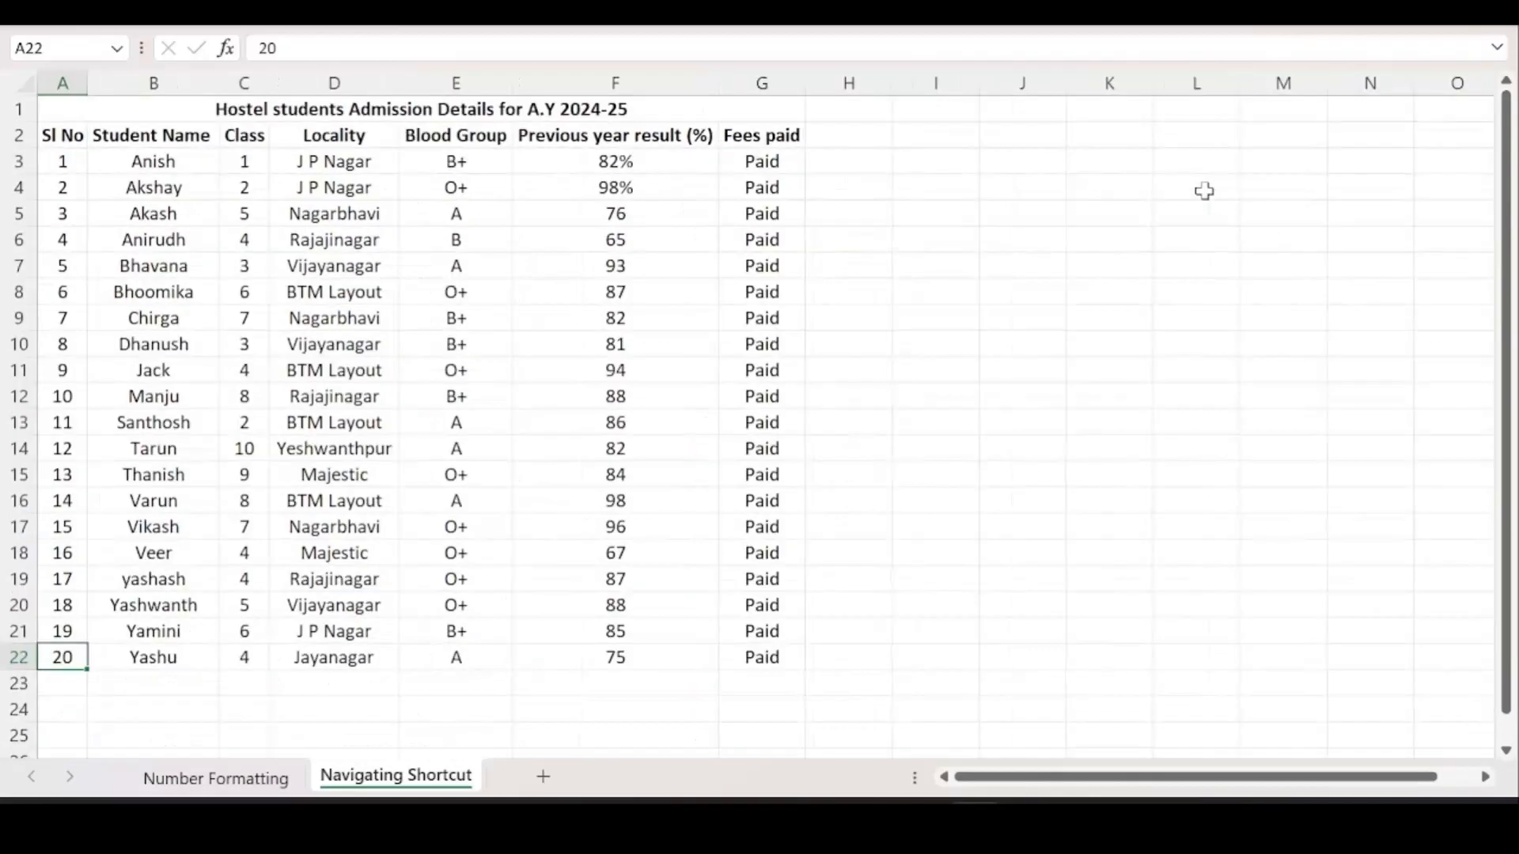
click(129, 111)
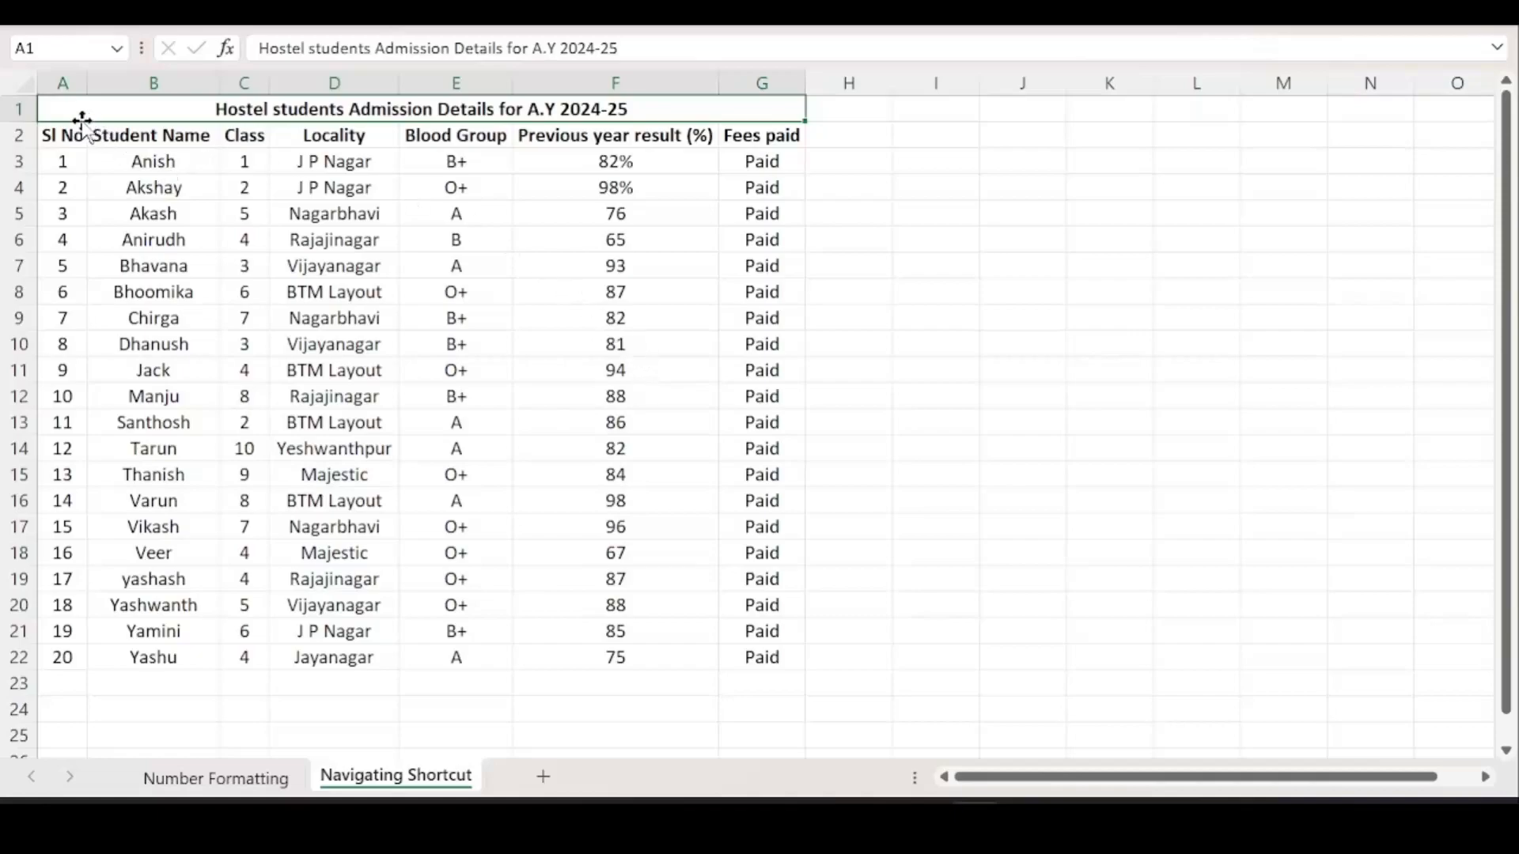
Select the table, then each column in turn from Sl No through Fees paid.
drag(60, 135, 775, 661)
click(775, 661)
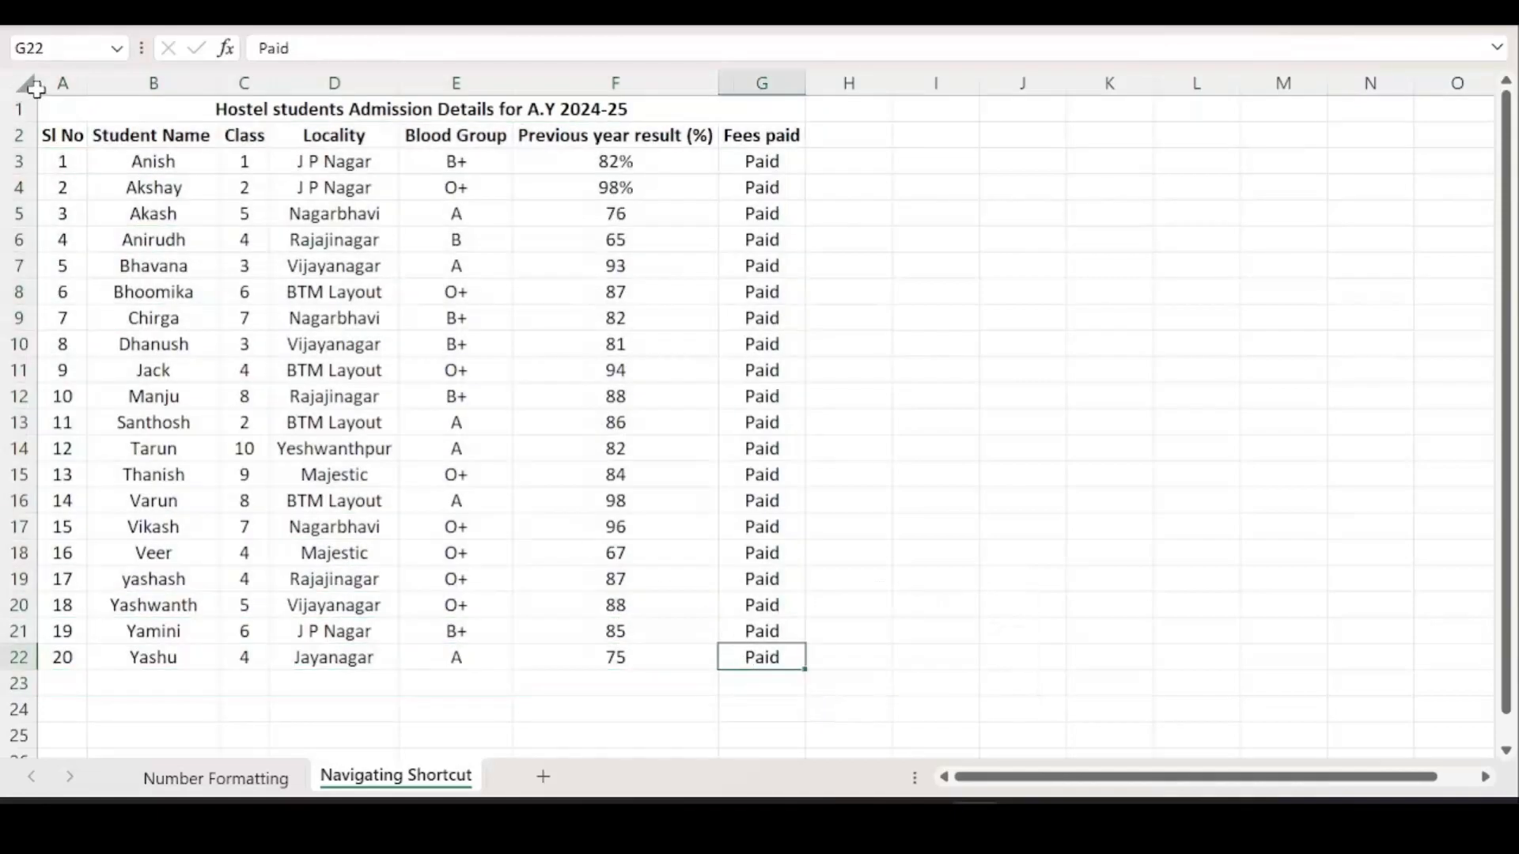
click(55, 84)
click(123, 82)
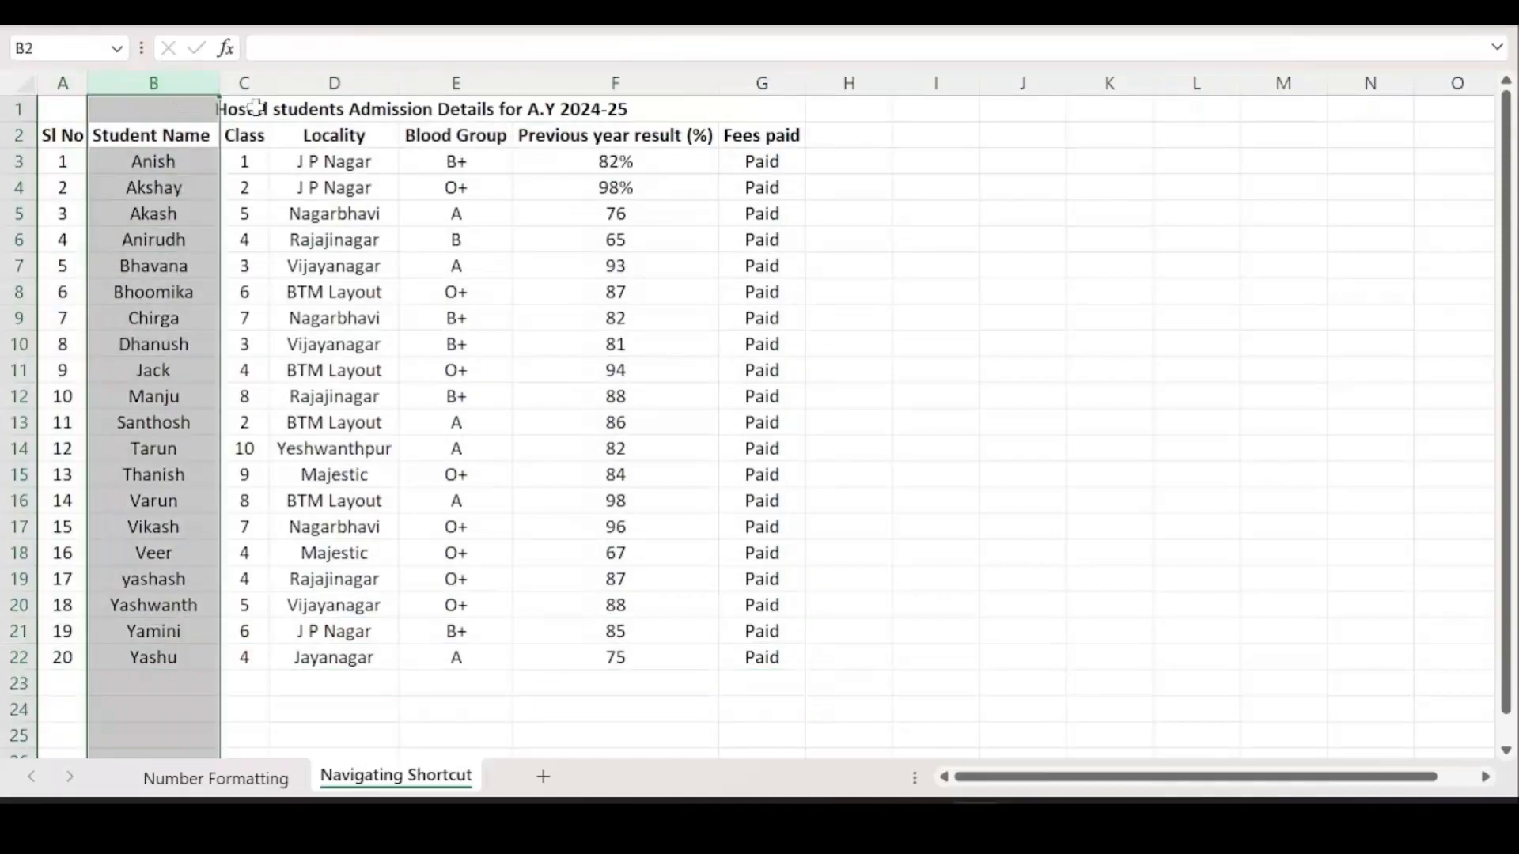
click(252, 84)
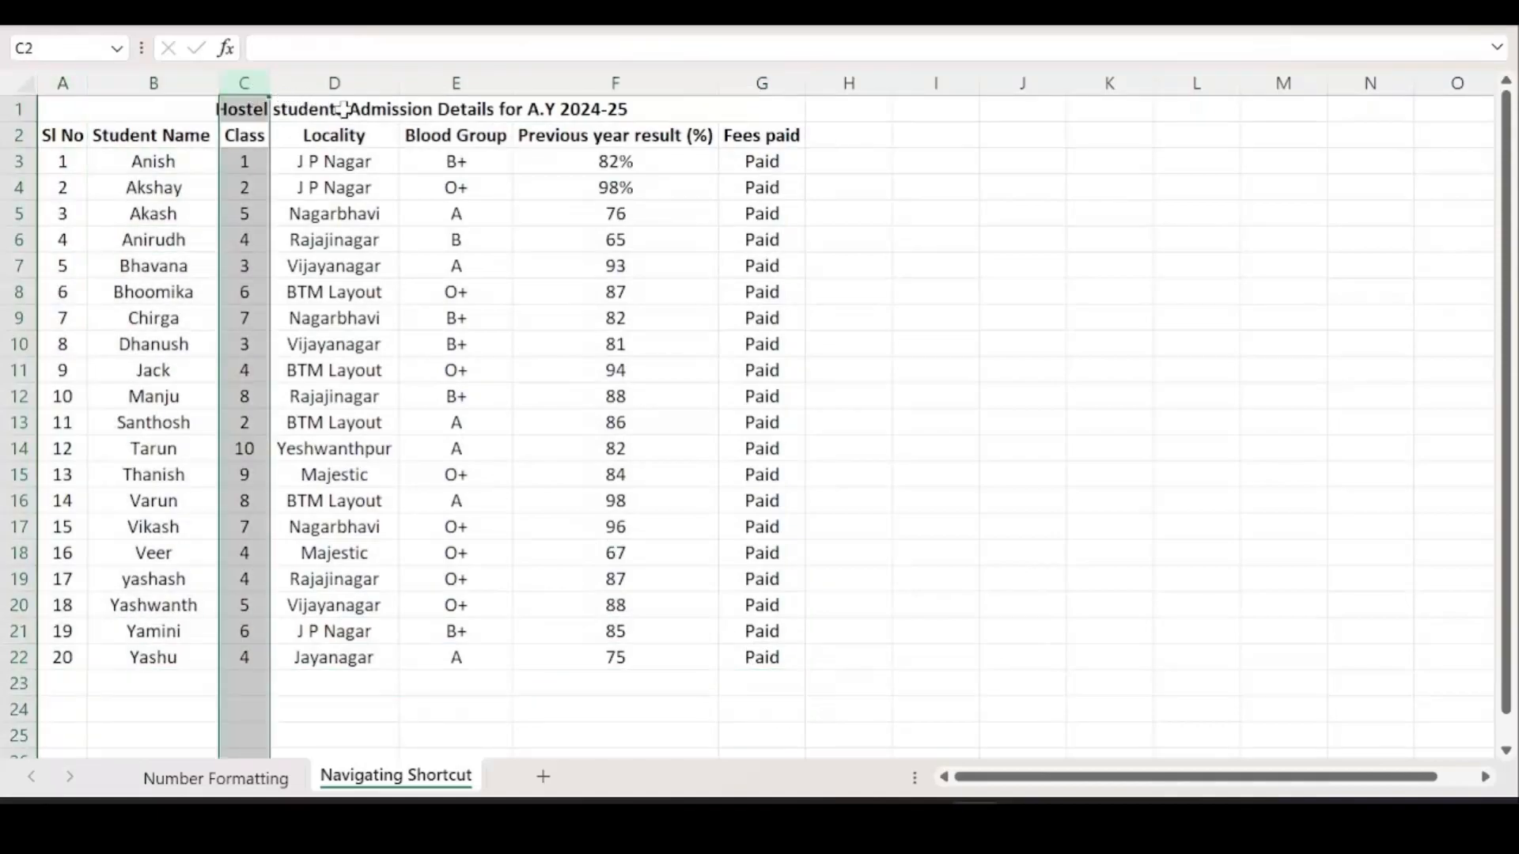
click(335, 83)
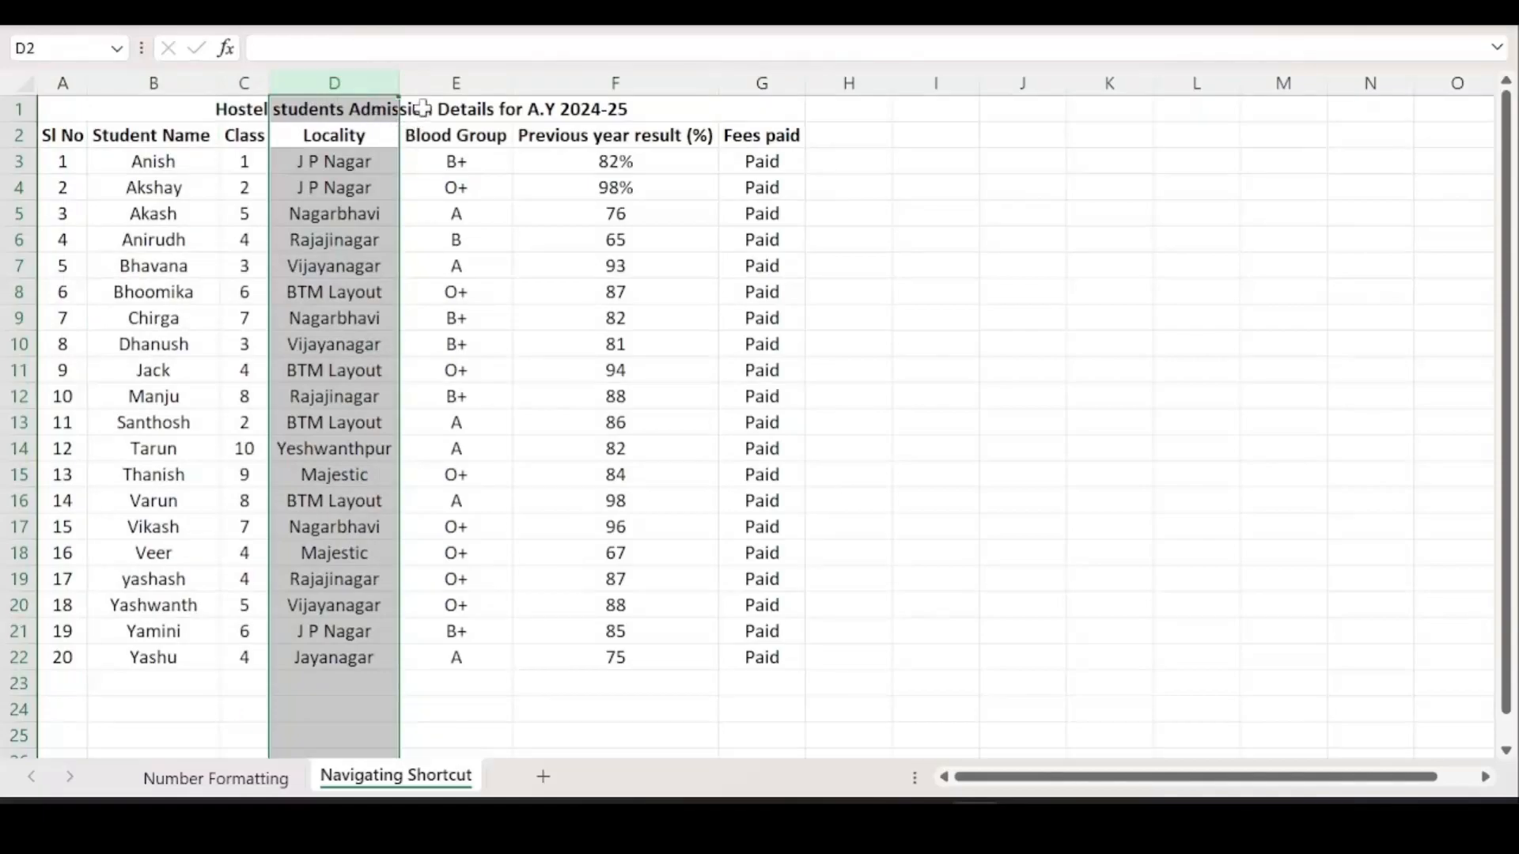
click(443, 80)
click(592, 79)
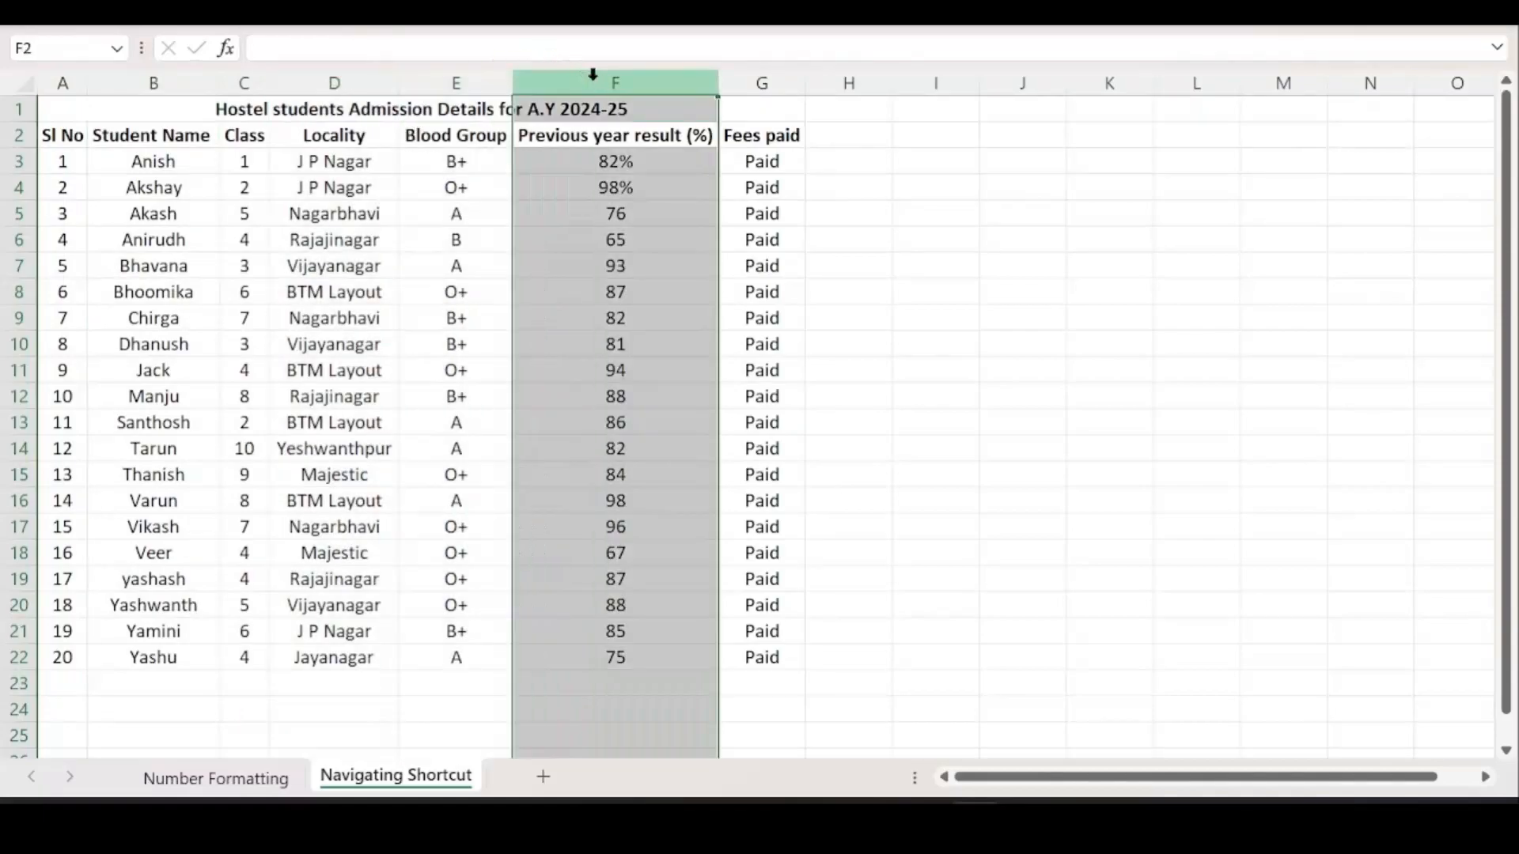
click(779, 83)
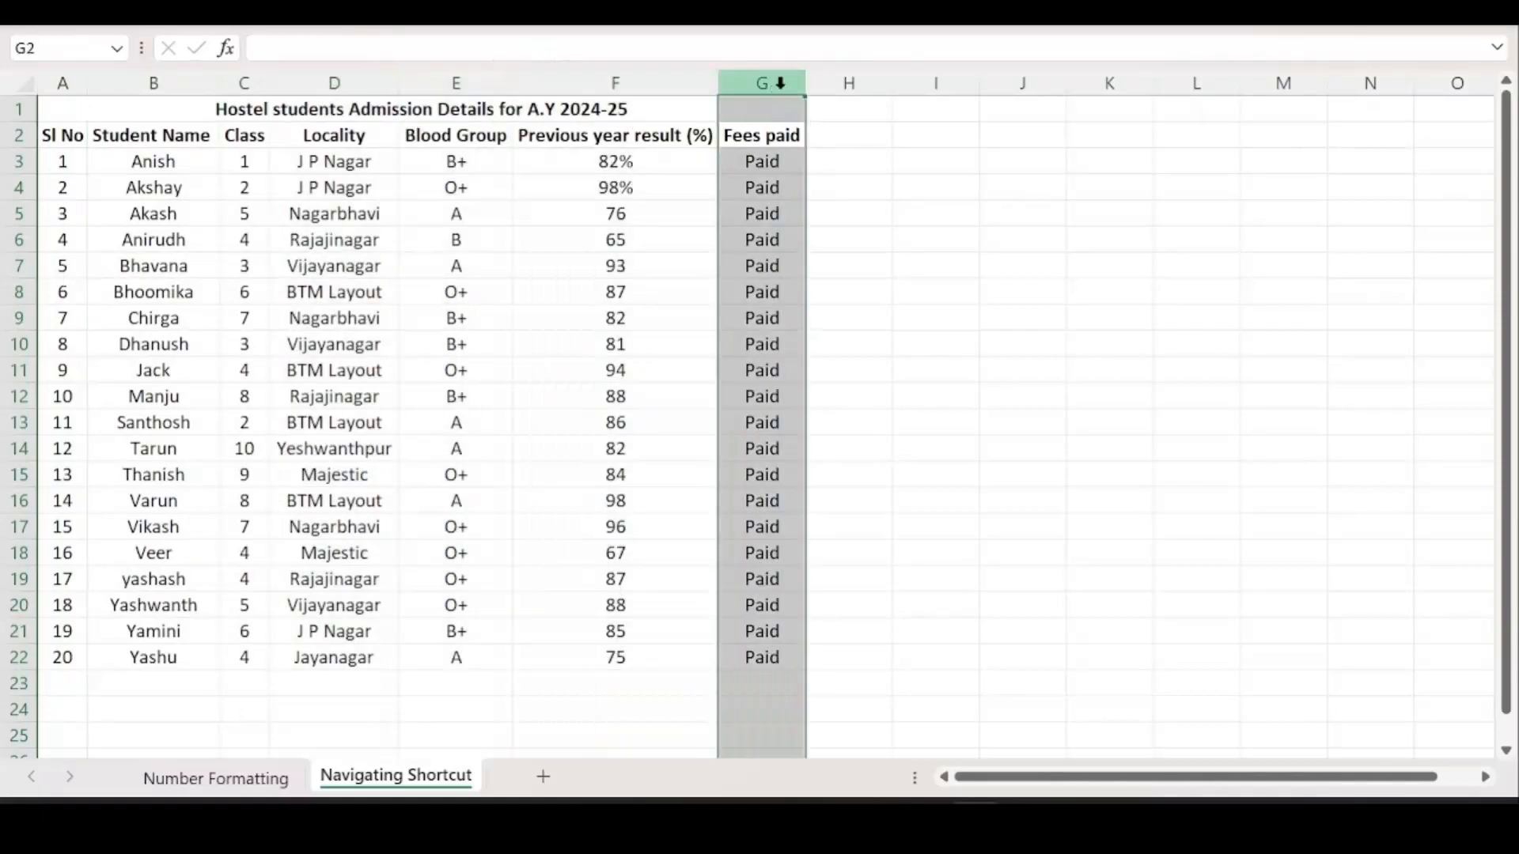
Select the whole table from the title A1 down to G22, then go to cell F14.
click(795, 402)
click(930, 405)
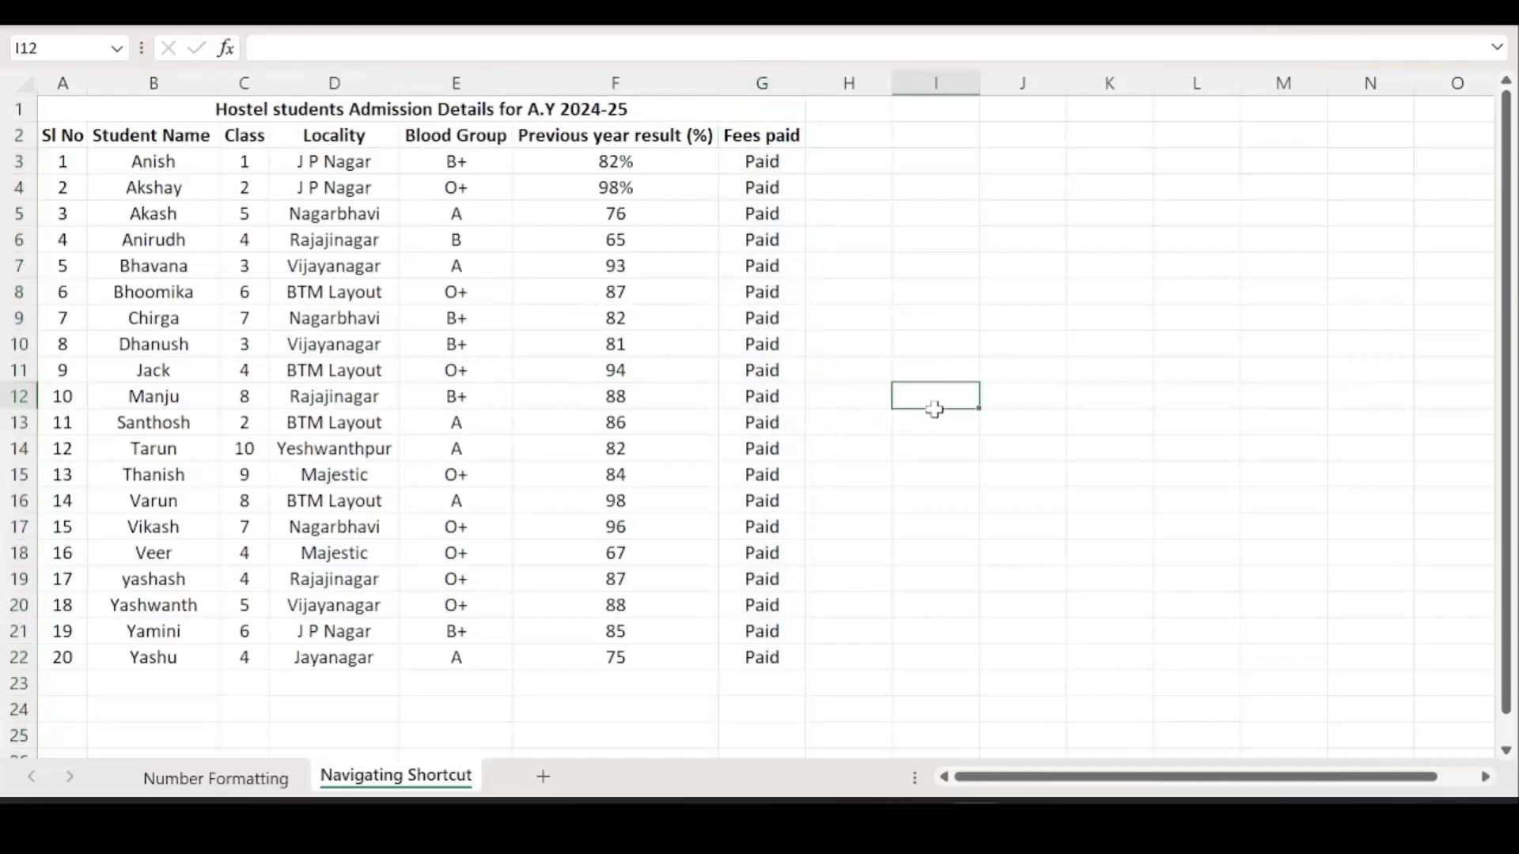
click(96, 108)
drag(97, 109, 505, 651)
click(641, 447)
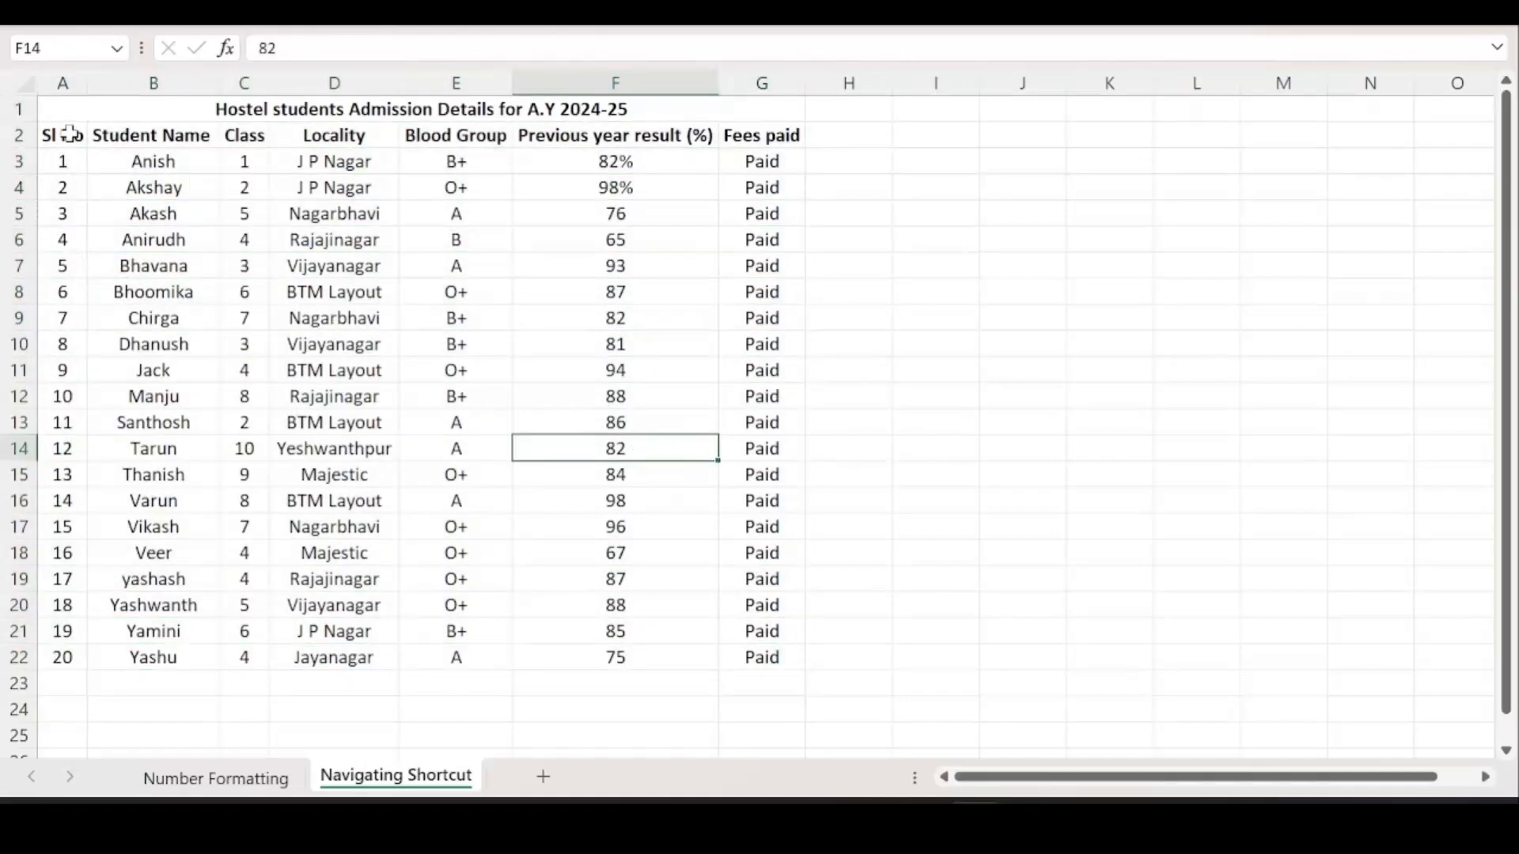
Select heading row 2 and last student row 22 twice, then select column A from A2 to A22.
click(18, 136)
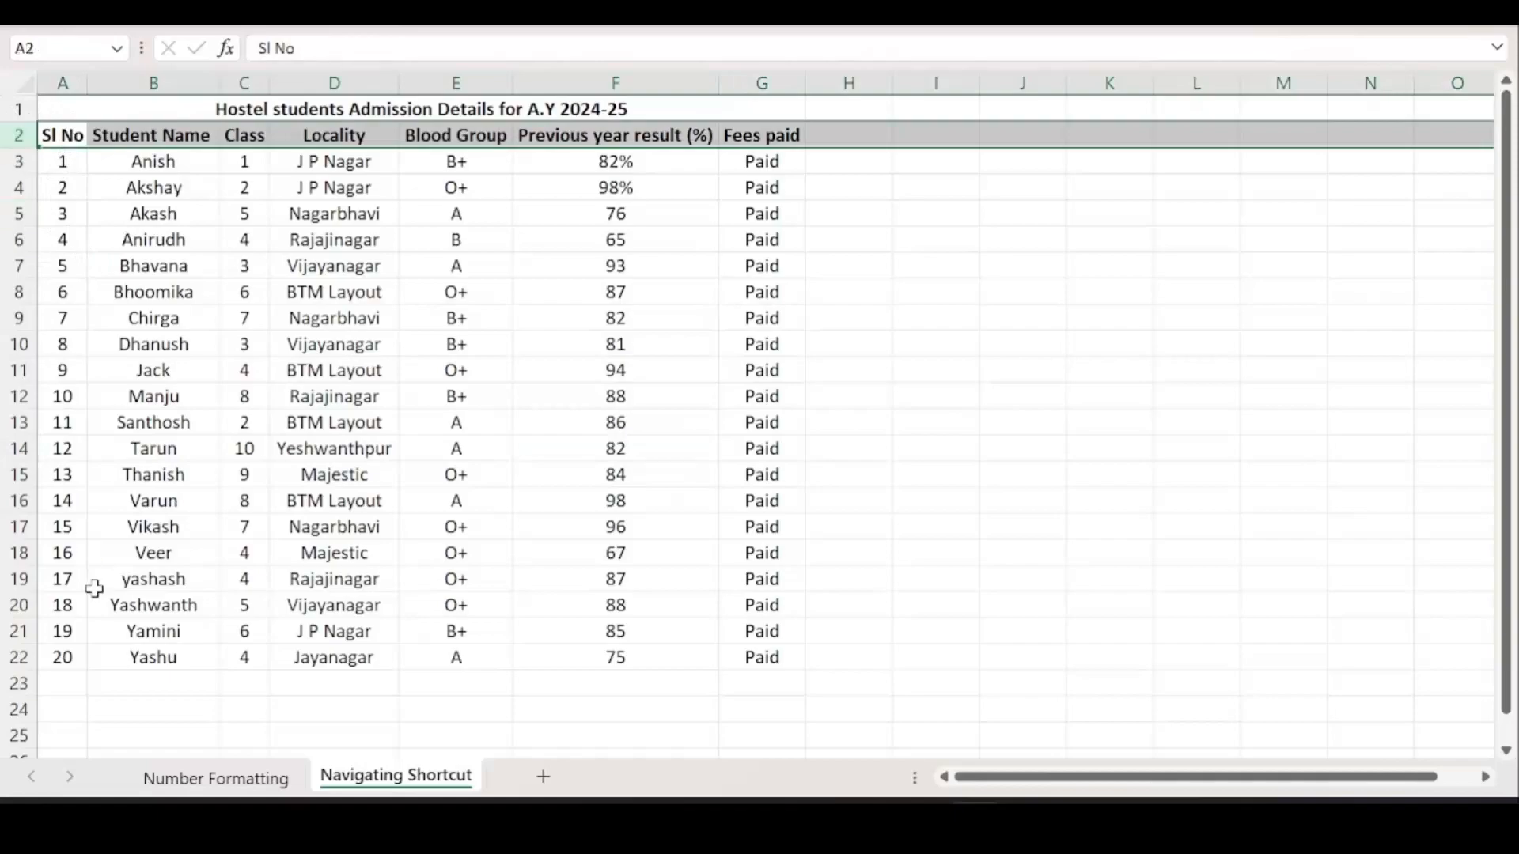
click(16, 657)
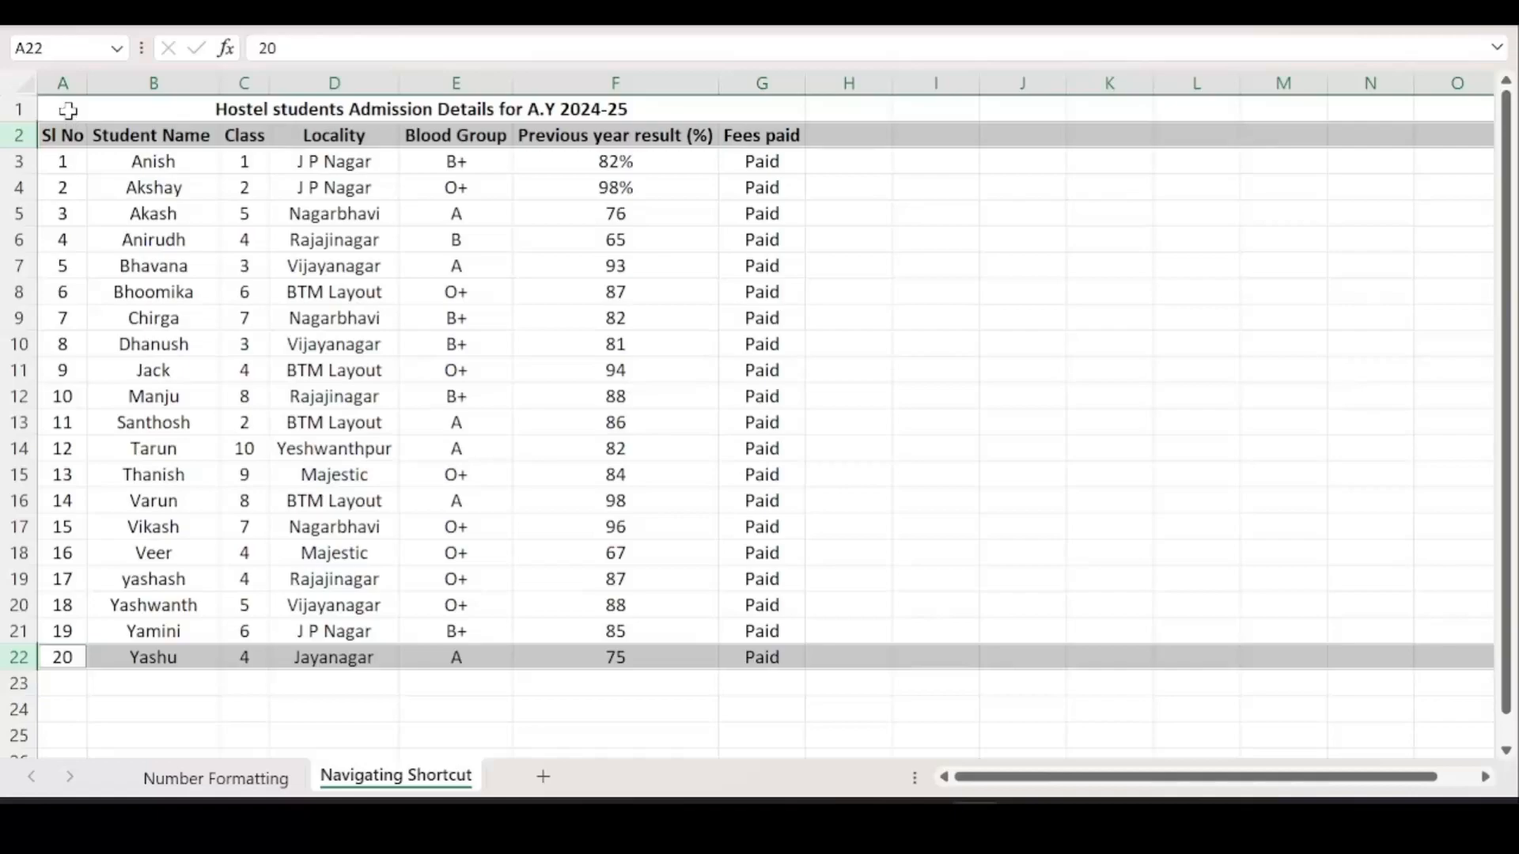
click(19, 135)
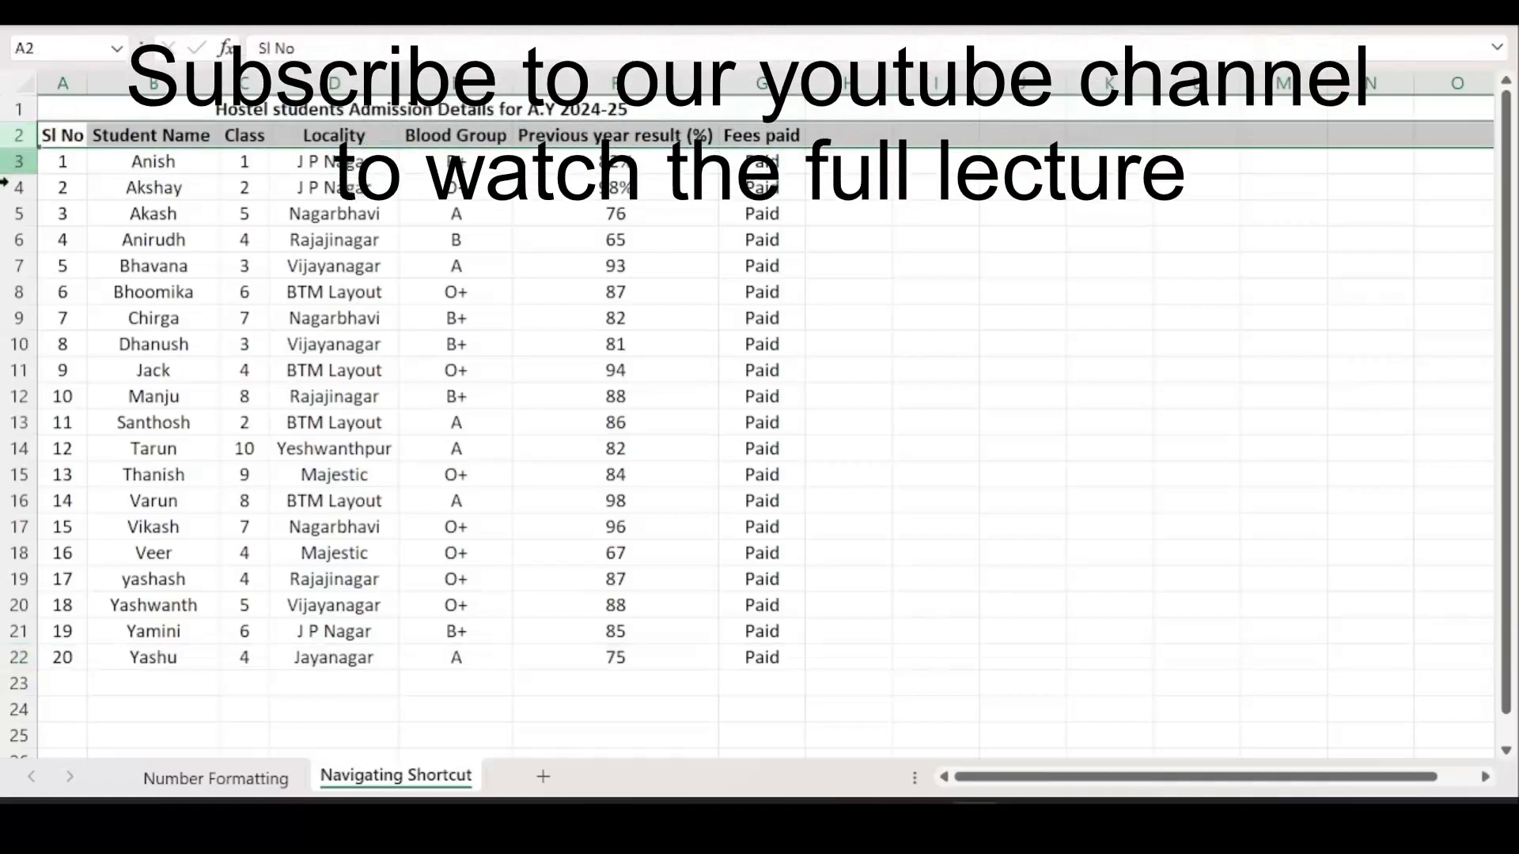
click(18, 658)
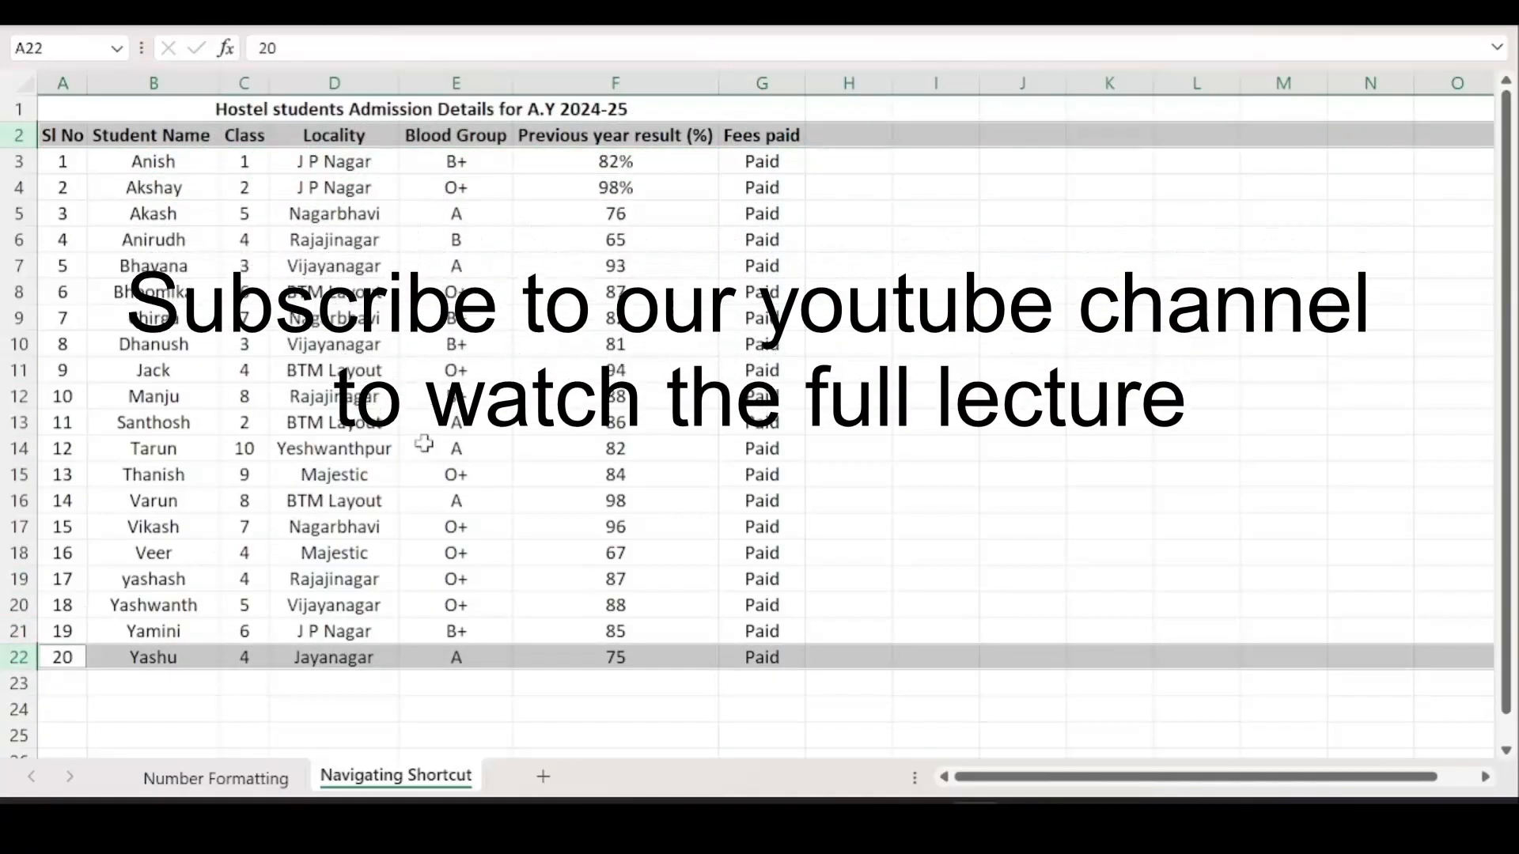
click(153, 162)
drag(63, 135, 17, 645)
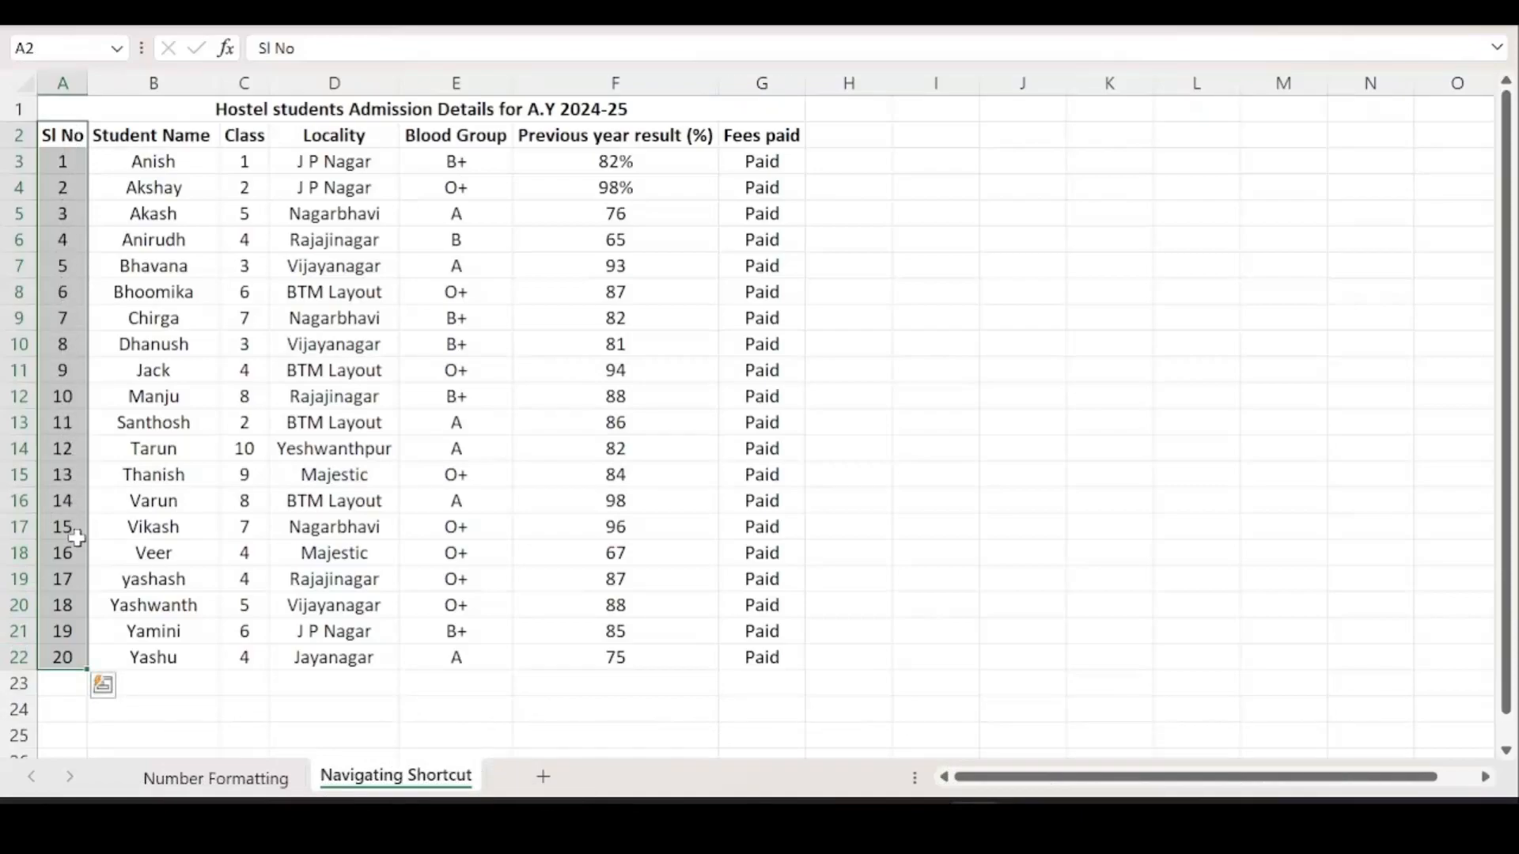
click(245, 185)
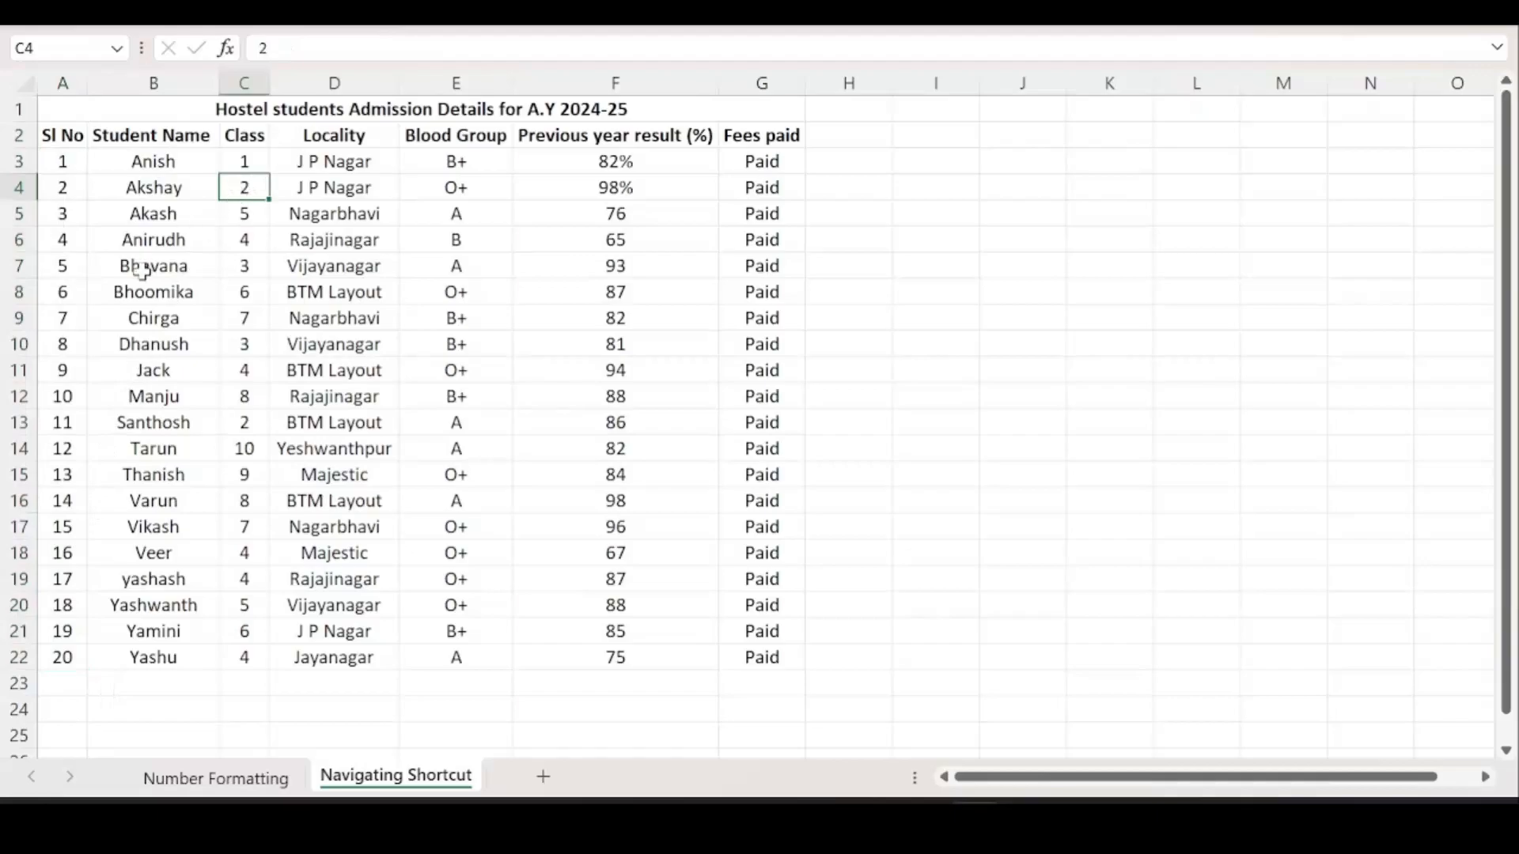
click(68, 373)
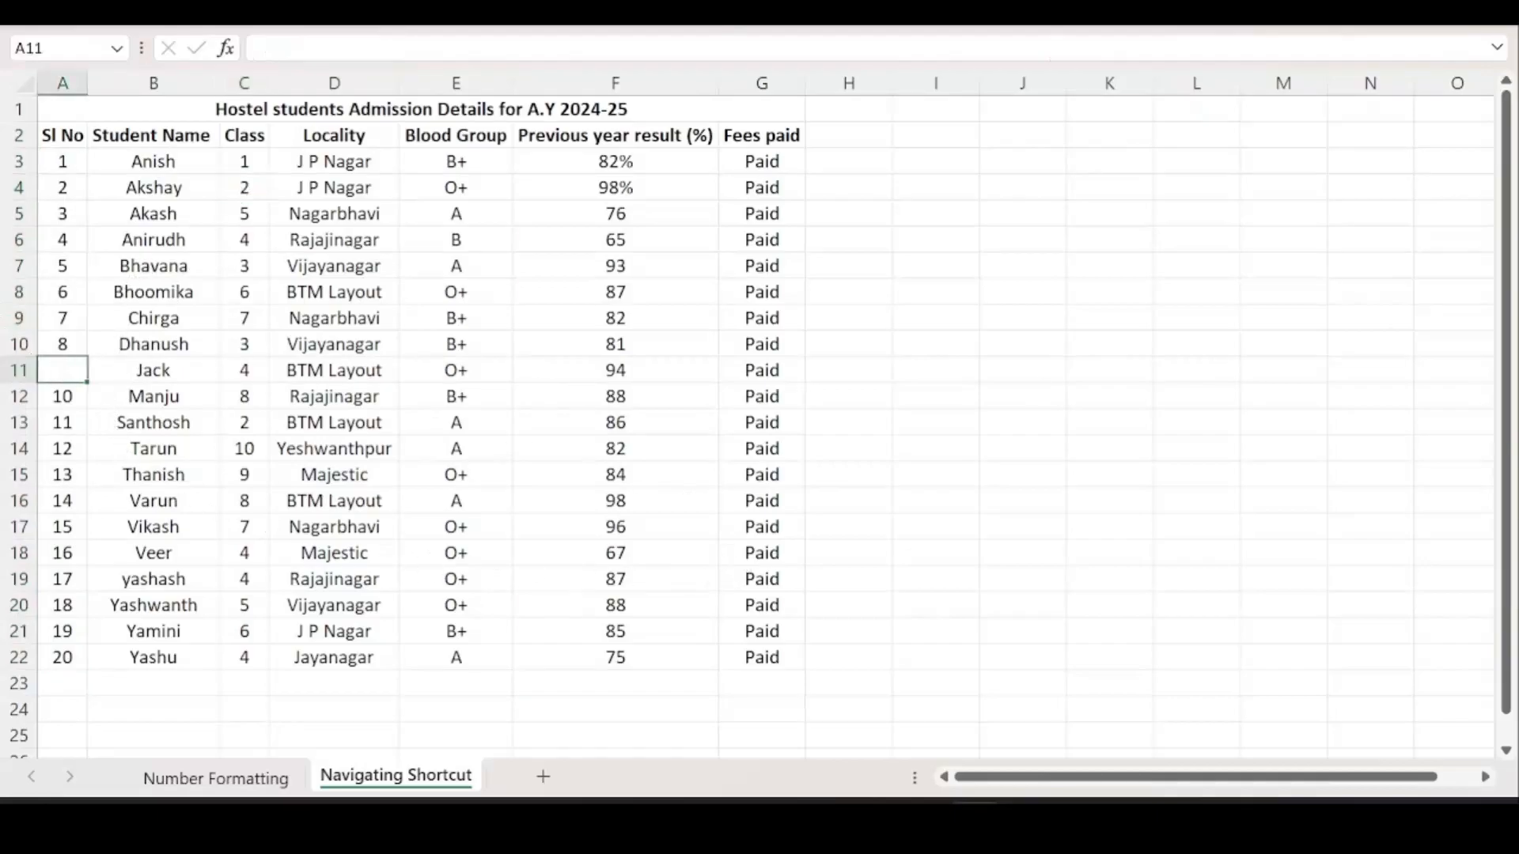
ctrl+scroll(125, 240, up, 5)
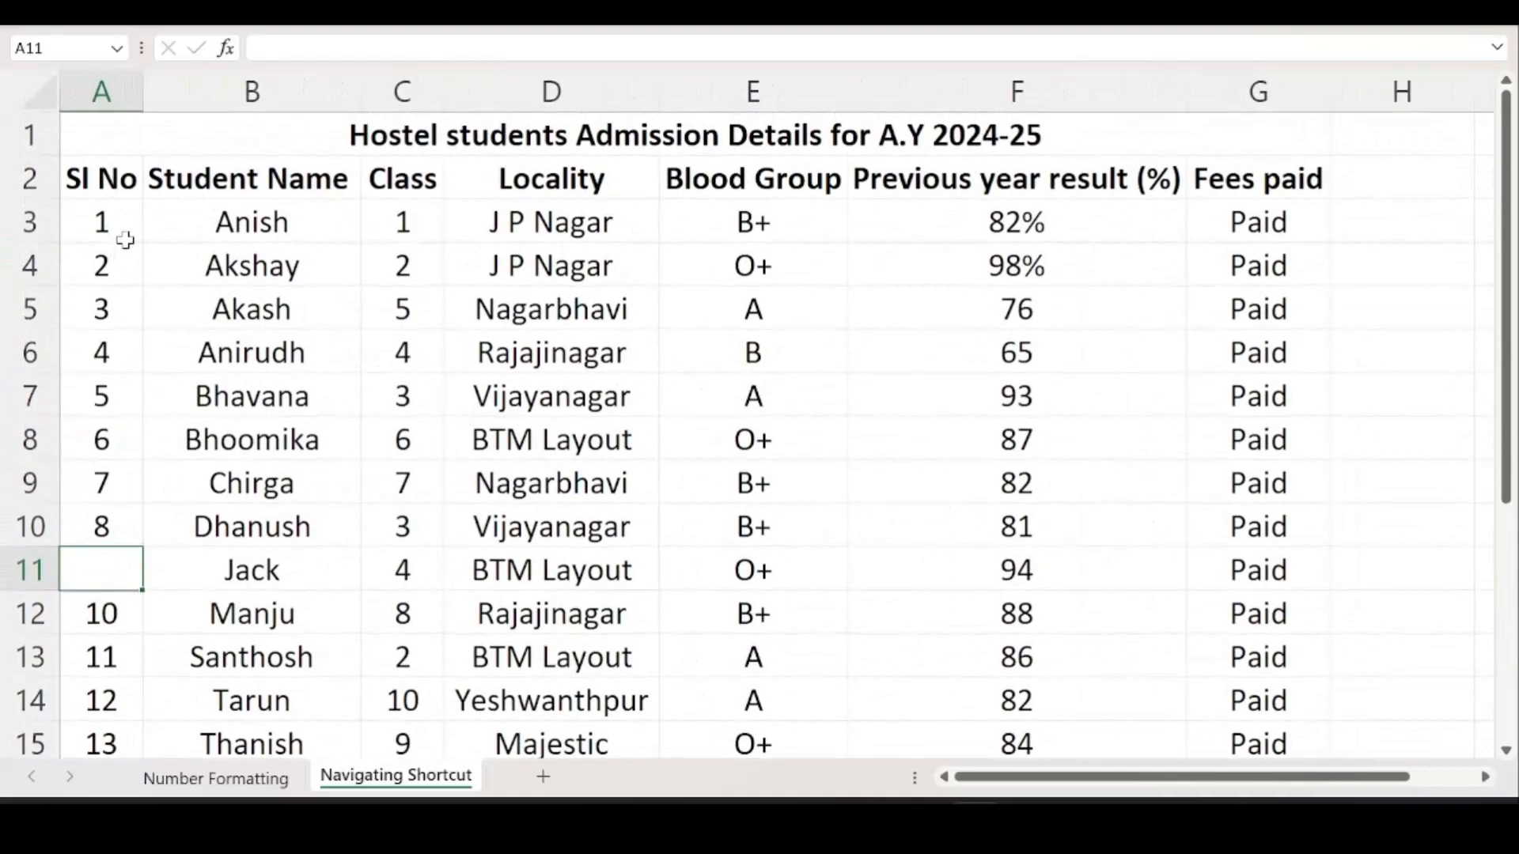
drag(112, 215, 107, 524)
ctrl+scroll(254, 400, down, 3)
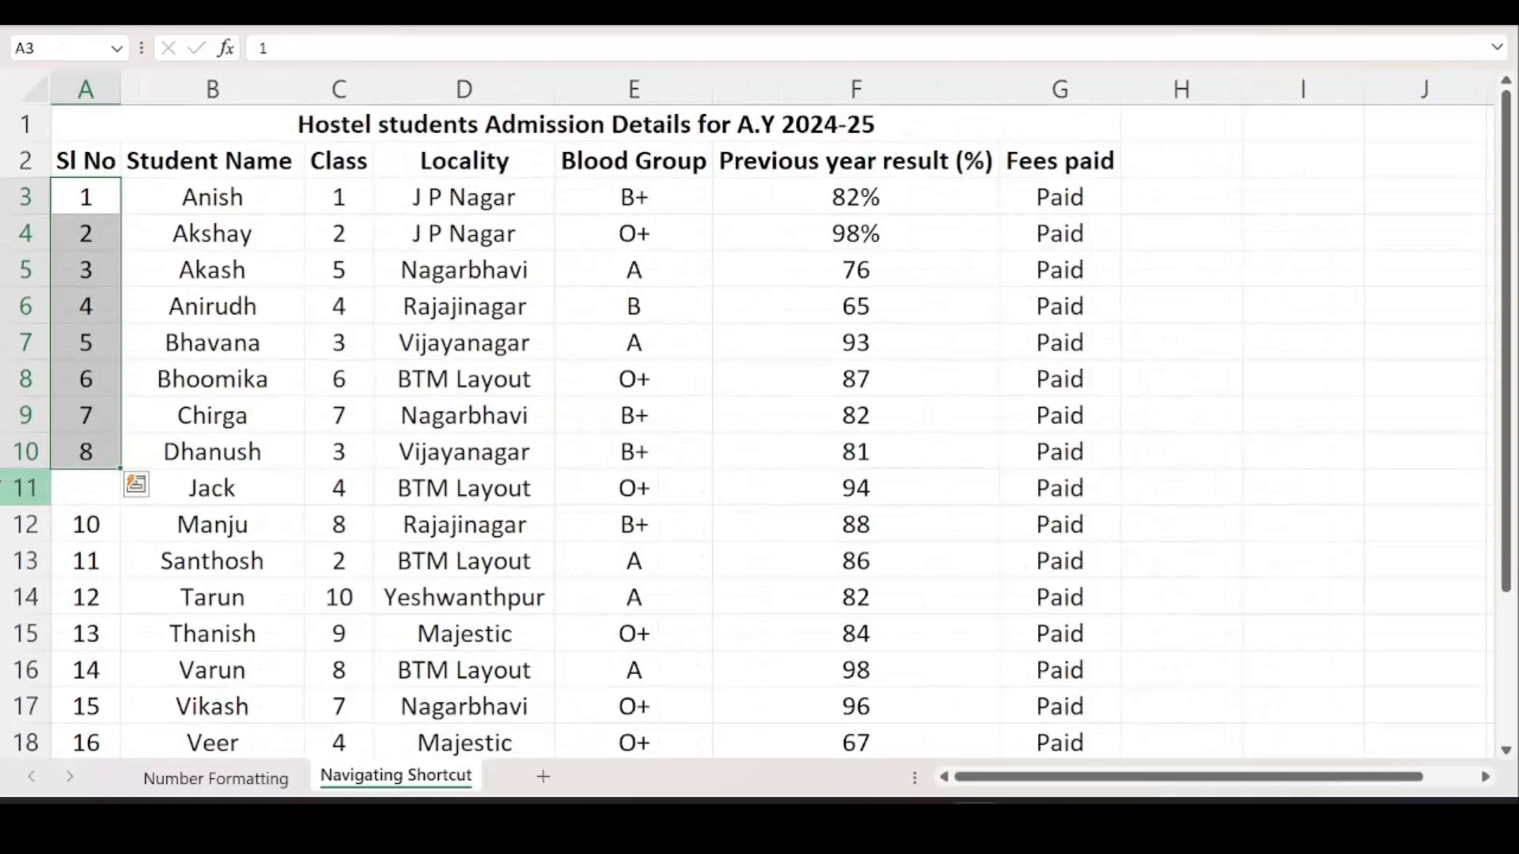
click(11, 487)
click(76, 490)
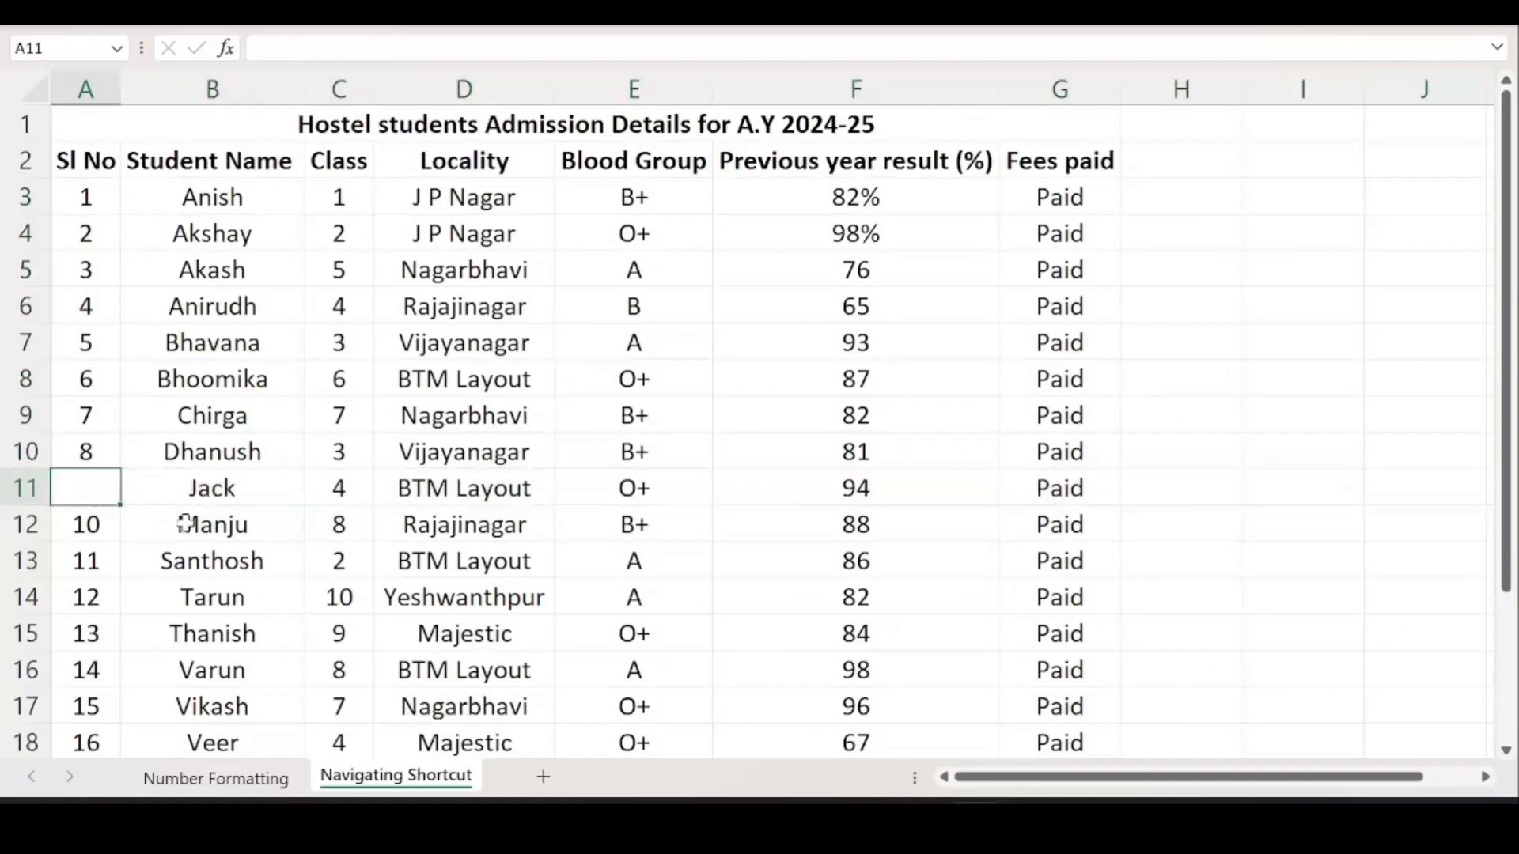
ctrl+scroll(107, 472, down, 1)
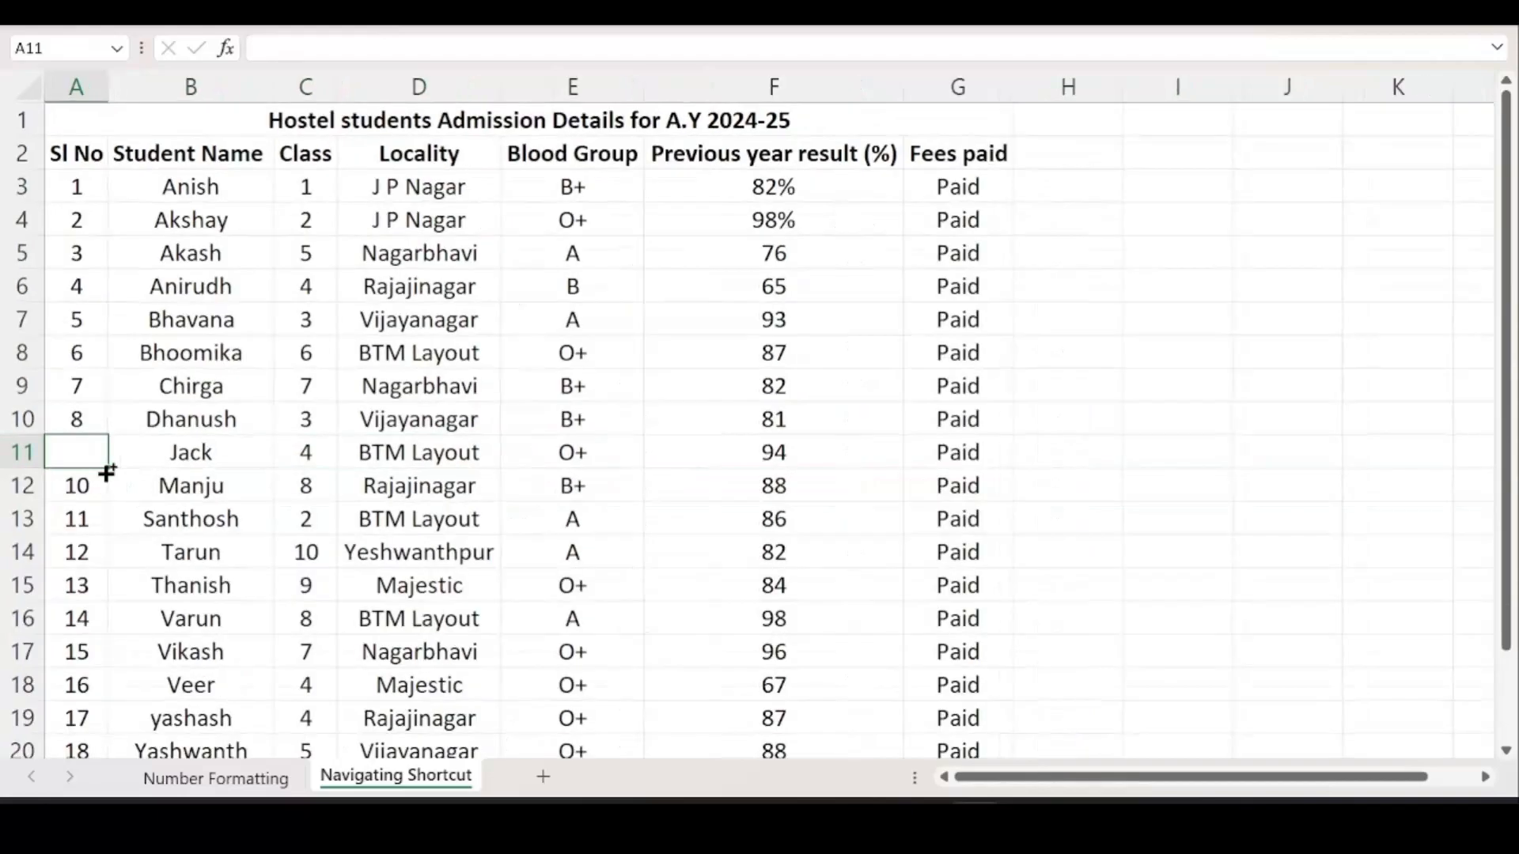
ctrl+scroll(107, 472, down, 1)
drag(70, 176, 61, 387)
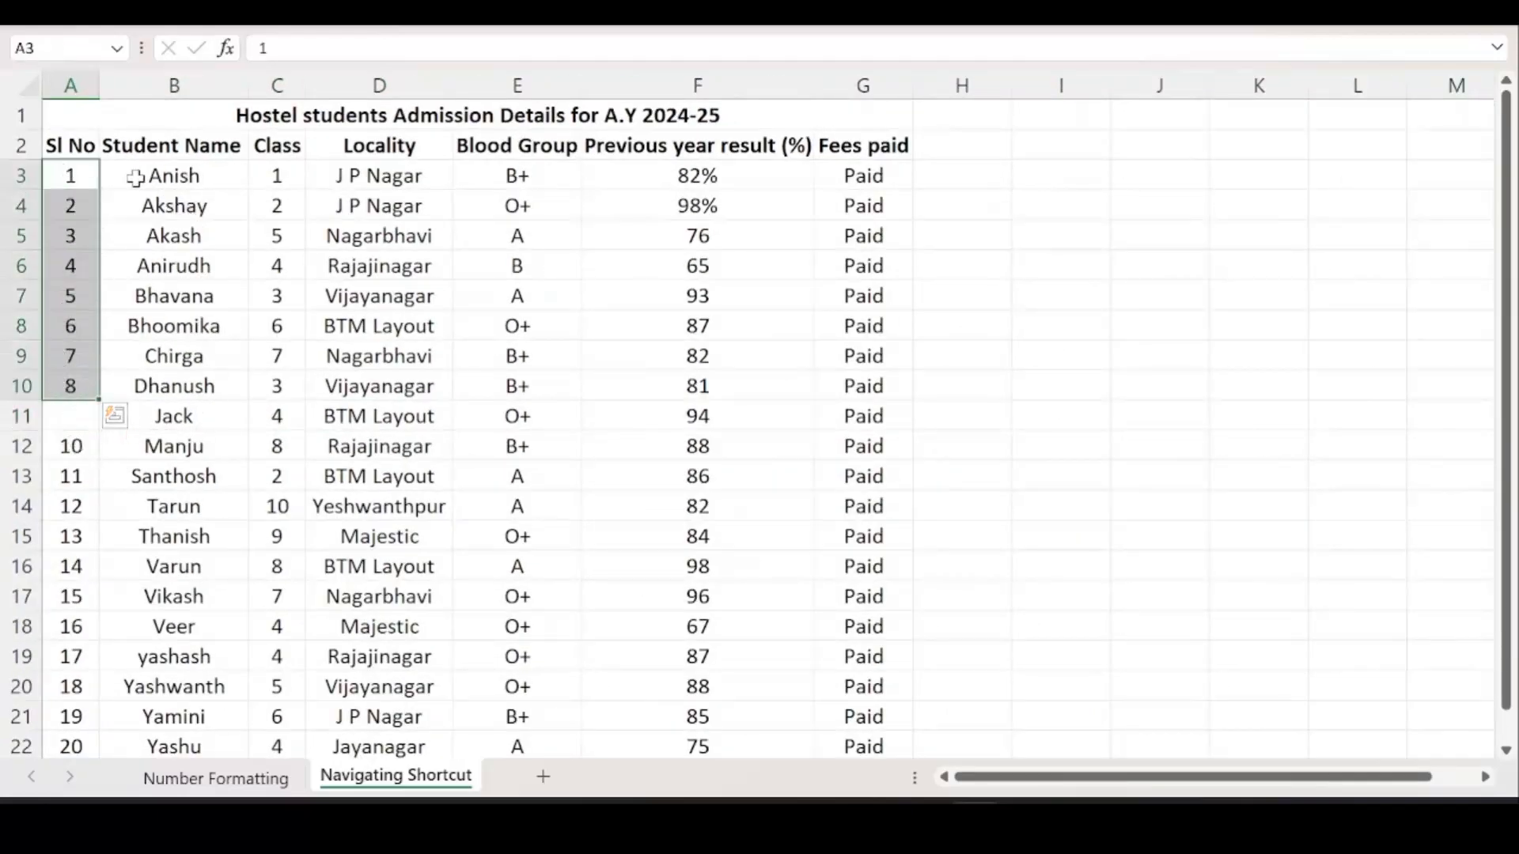
ctrl+scroll(69, 238, up, 5)
scroll(65, 229, up, 2)
ctrl+scroll(68, 229, down, 5)
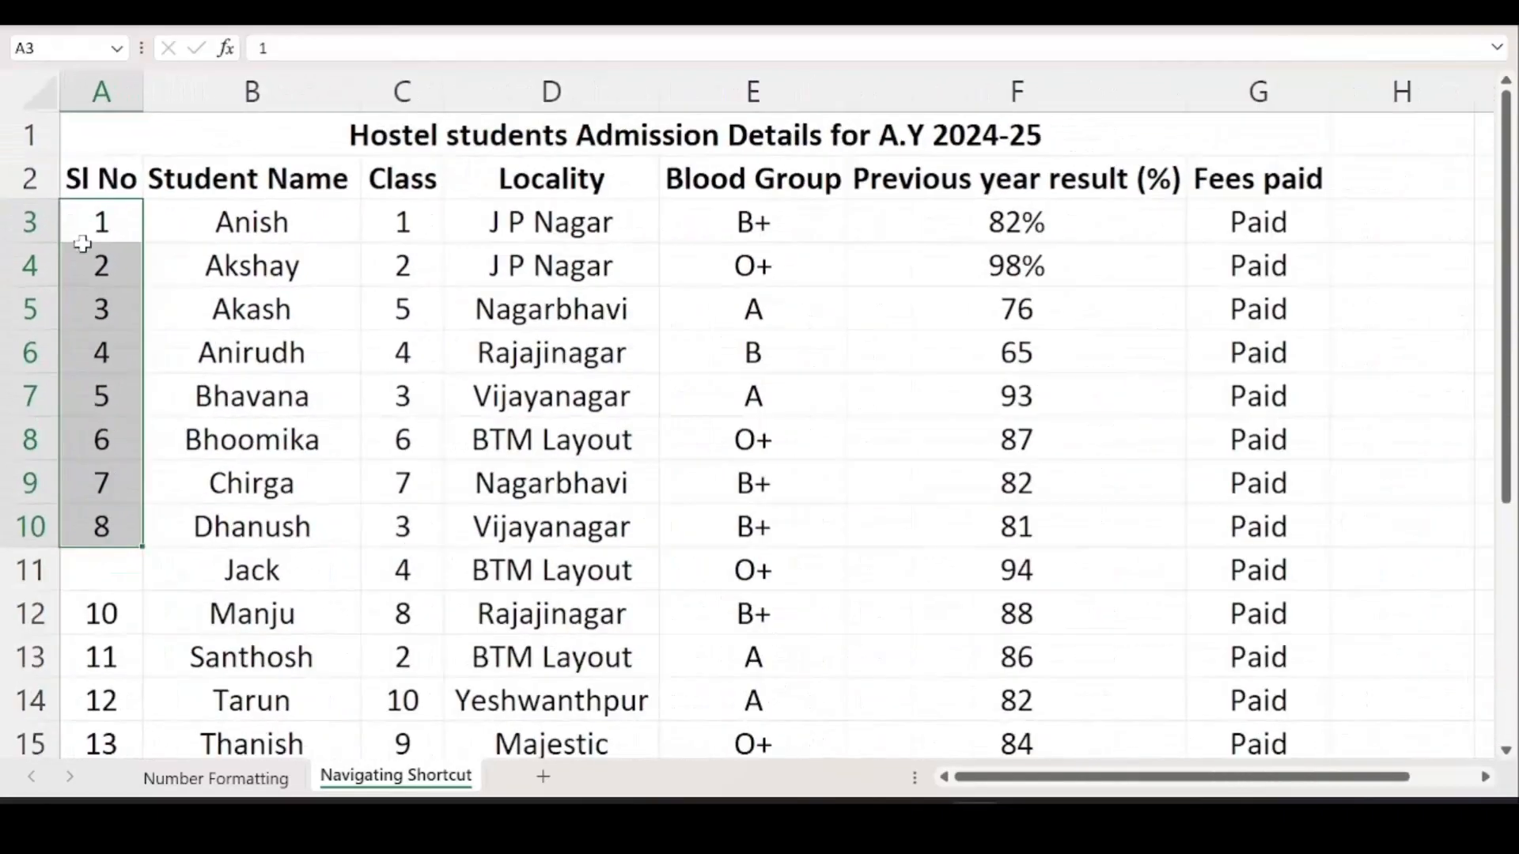
click(60, 371)
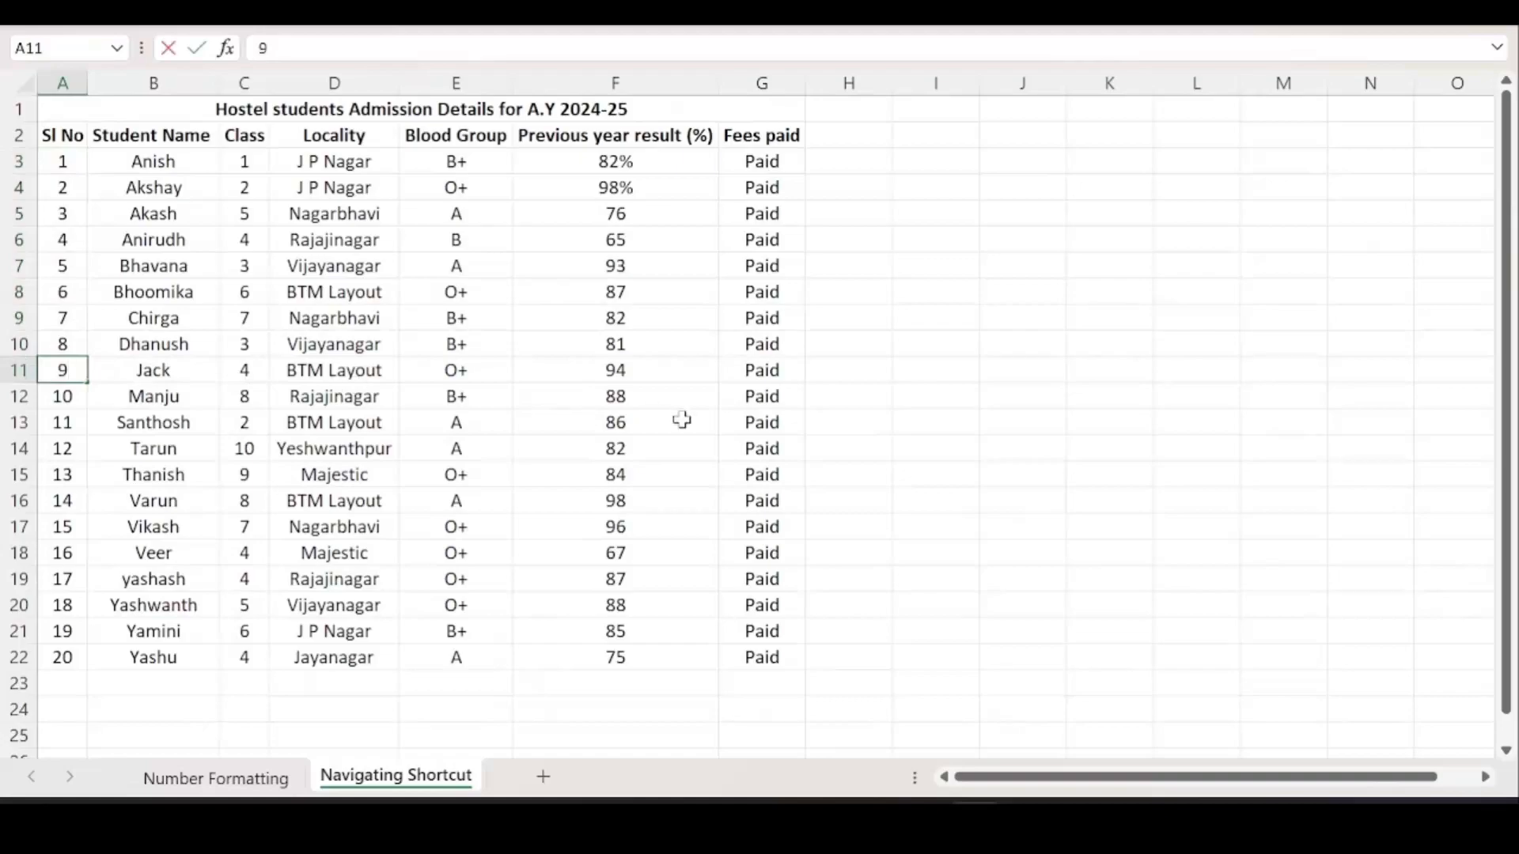
click(883, 311)
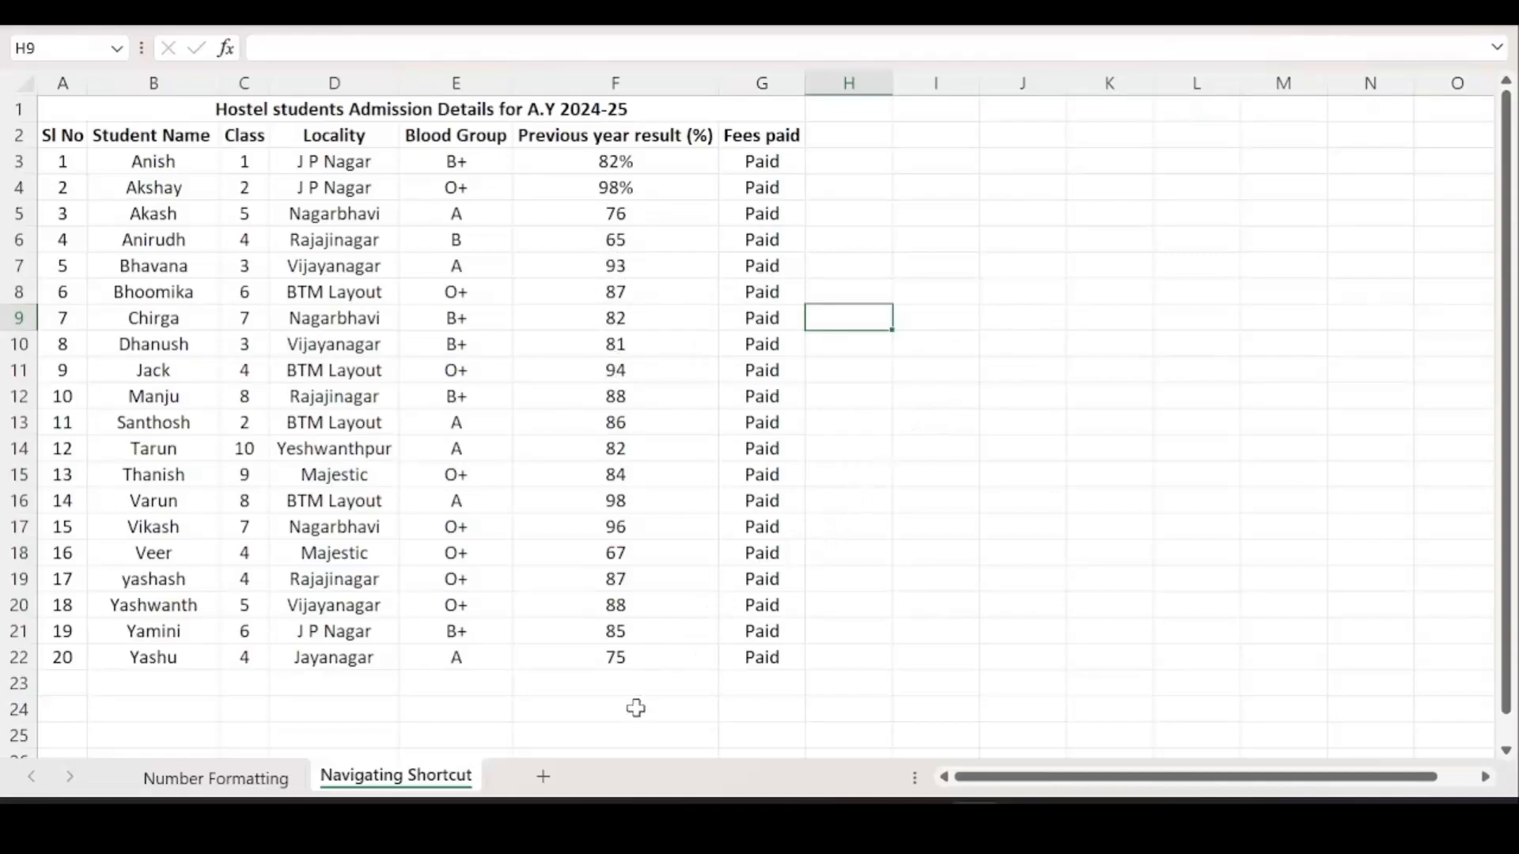
Enter 'Jump to the last cell of a continuous data' in K4 and autofit column K.
scroll(553, 637, down, 2)
scroll(570, 633, down, 2)
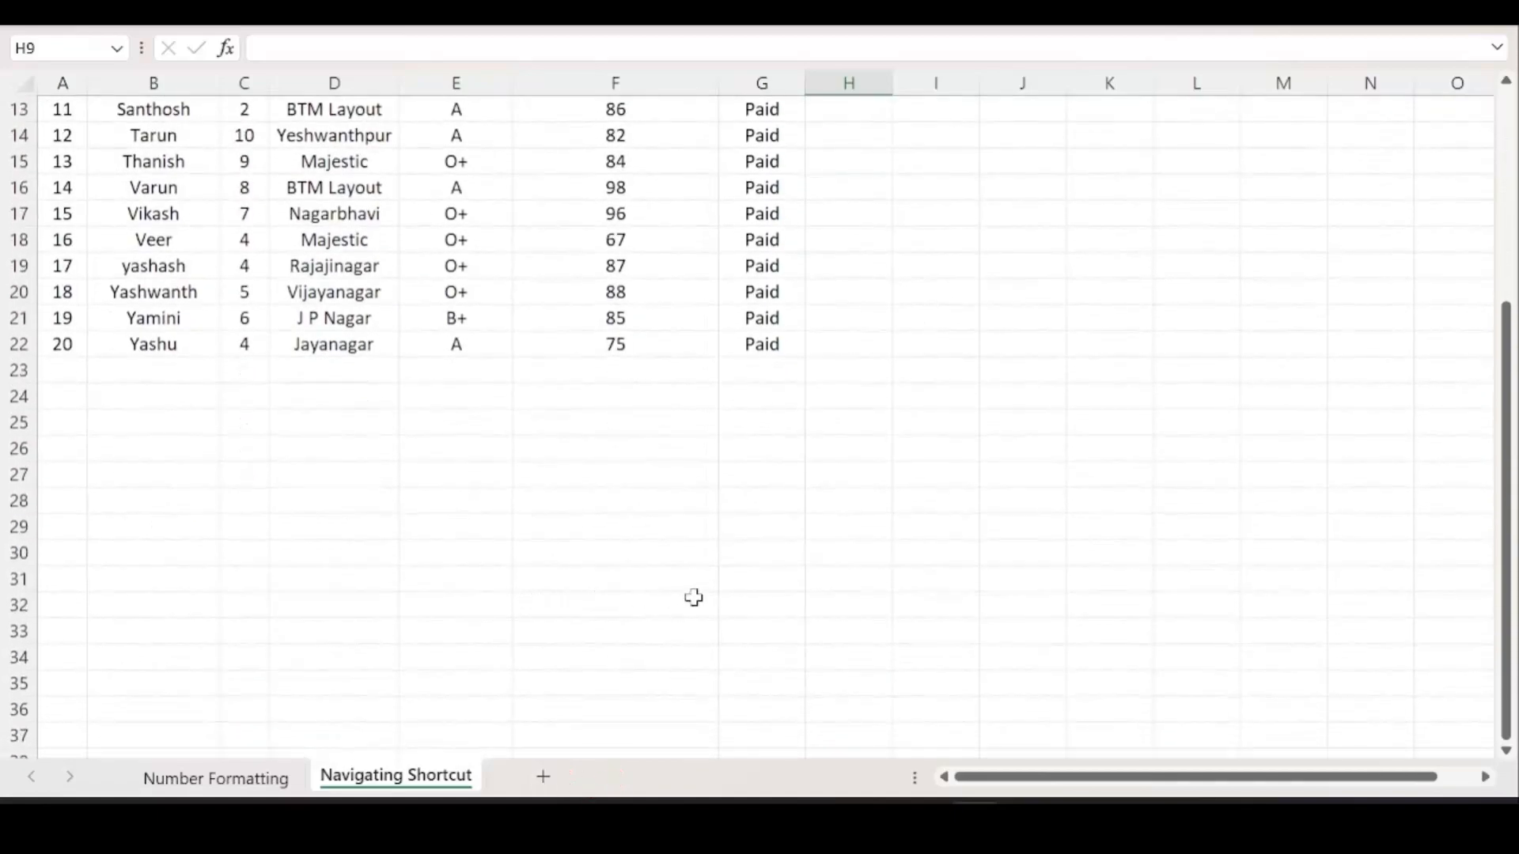
scroll(675, 601, up, 4)
drag(1186, 783, 1221, 783)
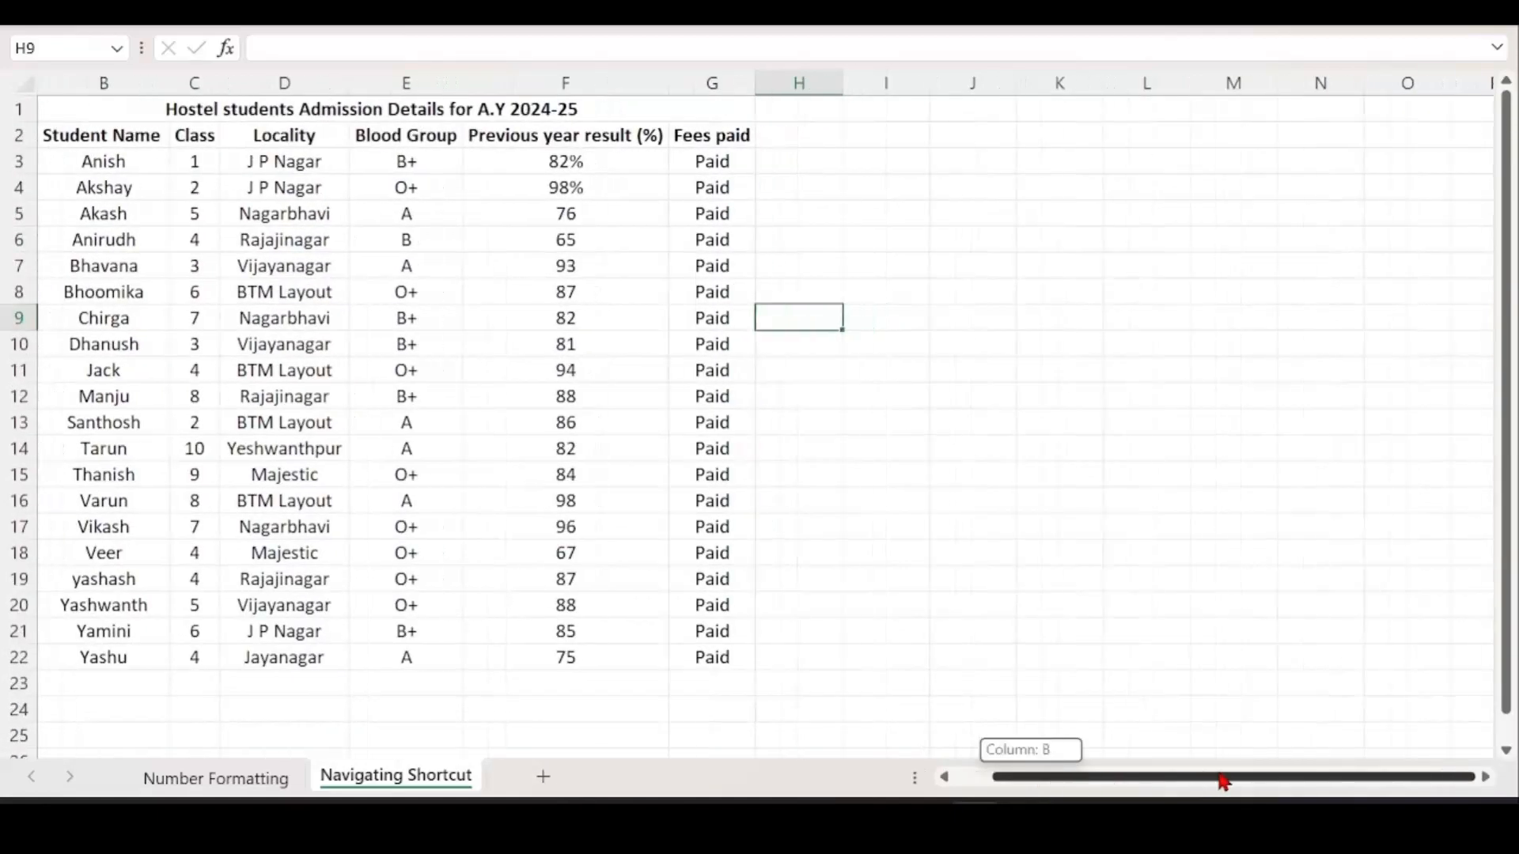
click(1030, 190)
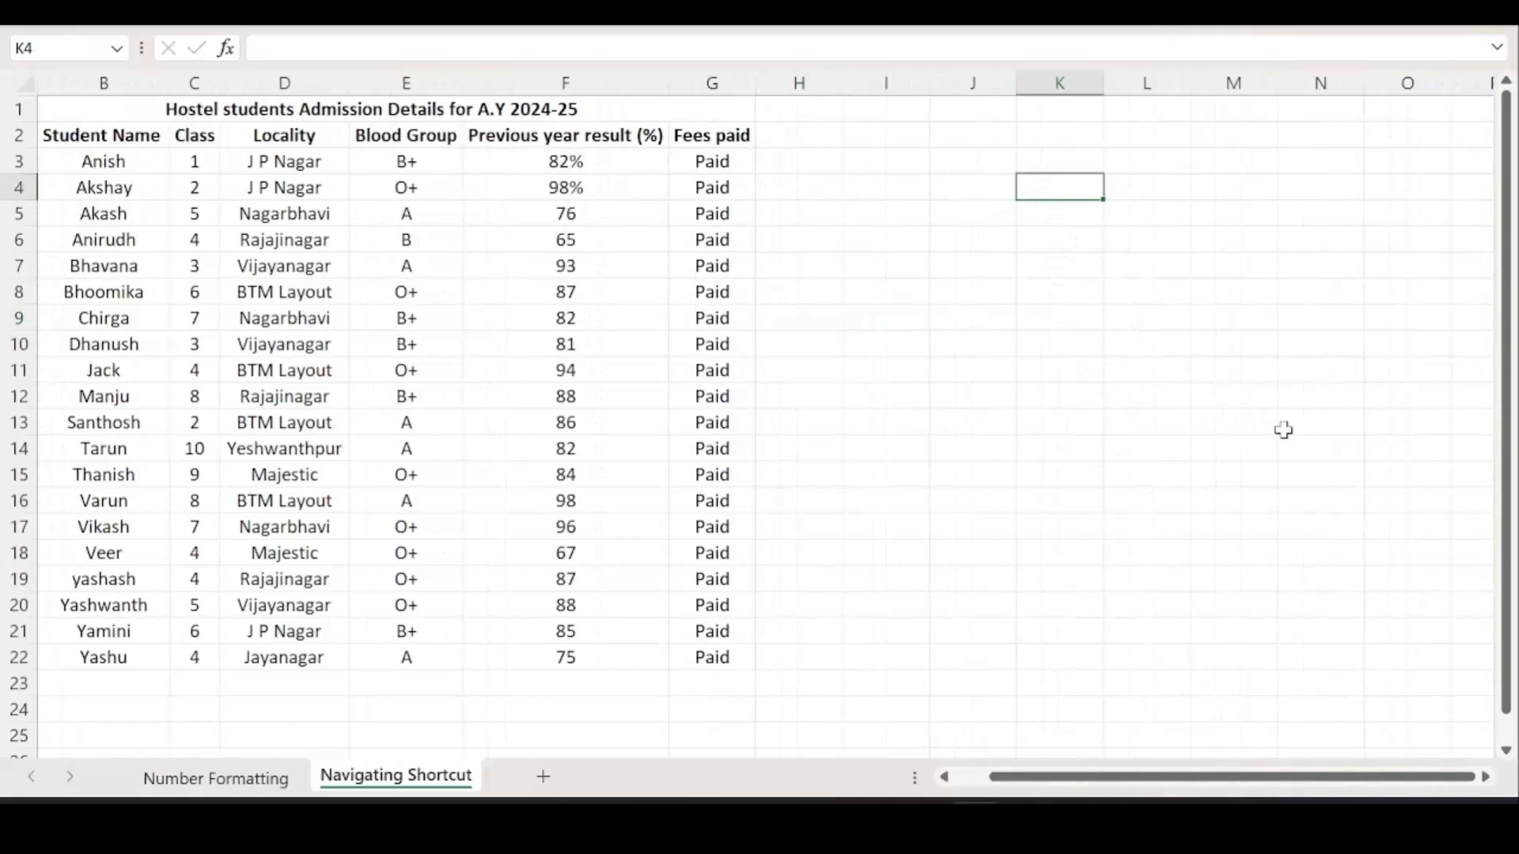
text(Jump to the last cell of a continuous data)
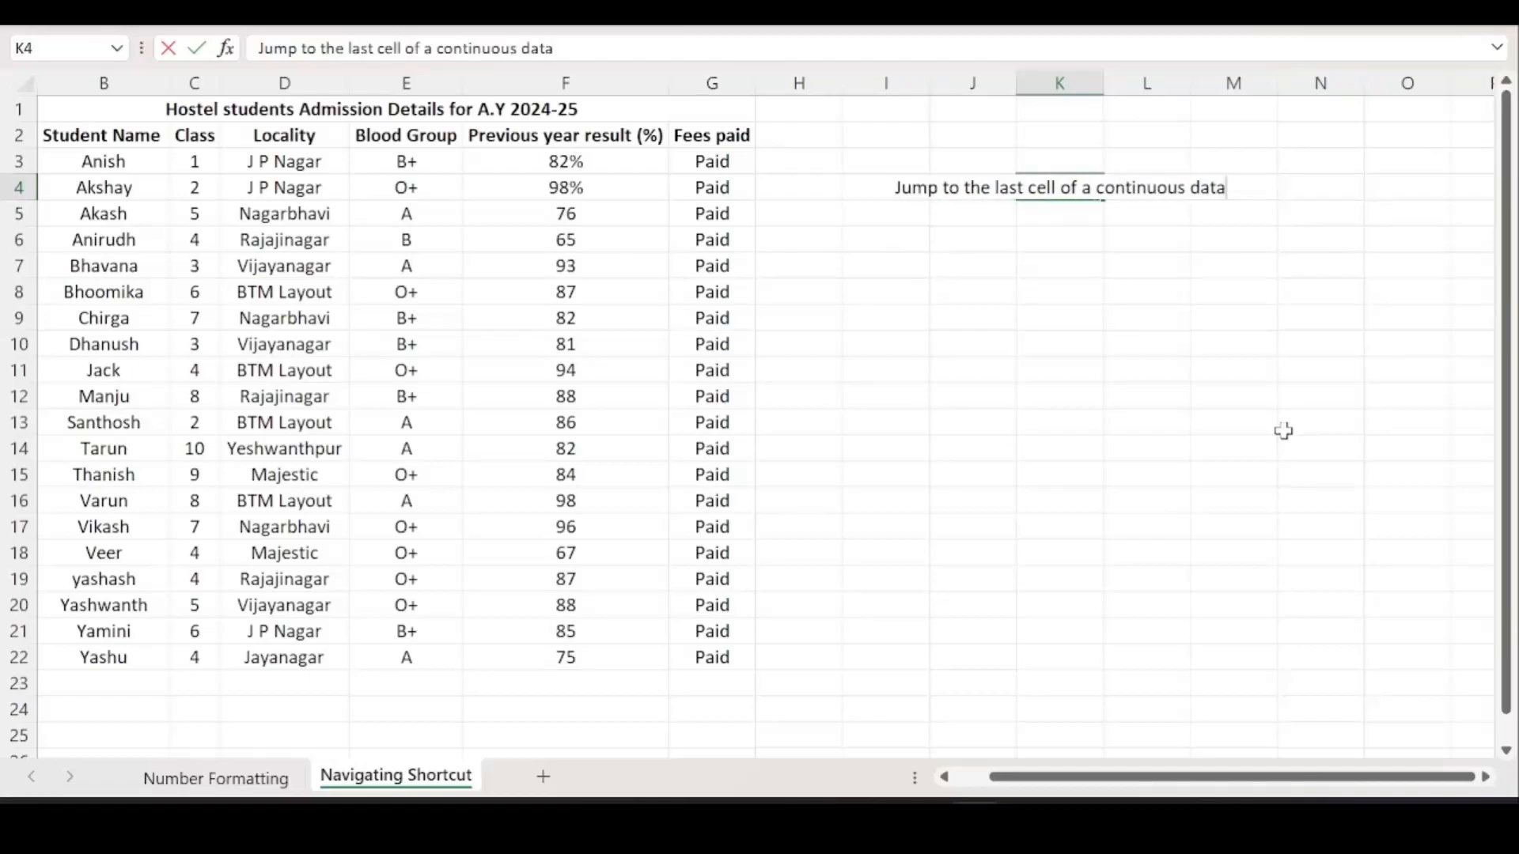
click(1271, 427)
double_click(1105, 82)
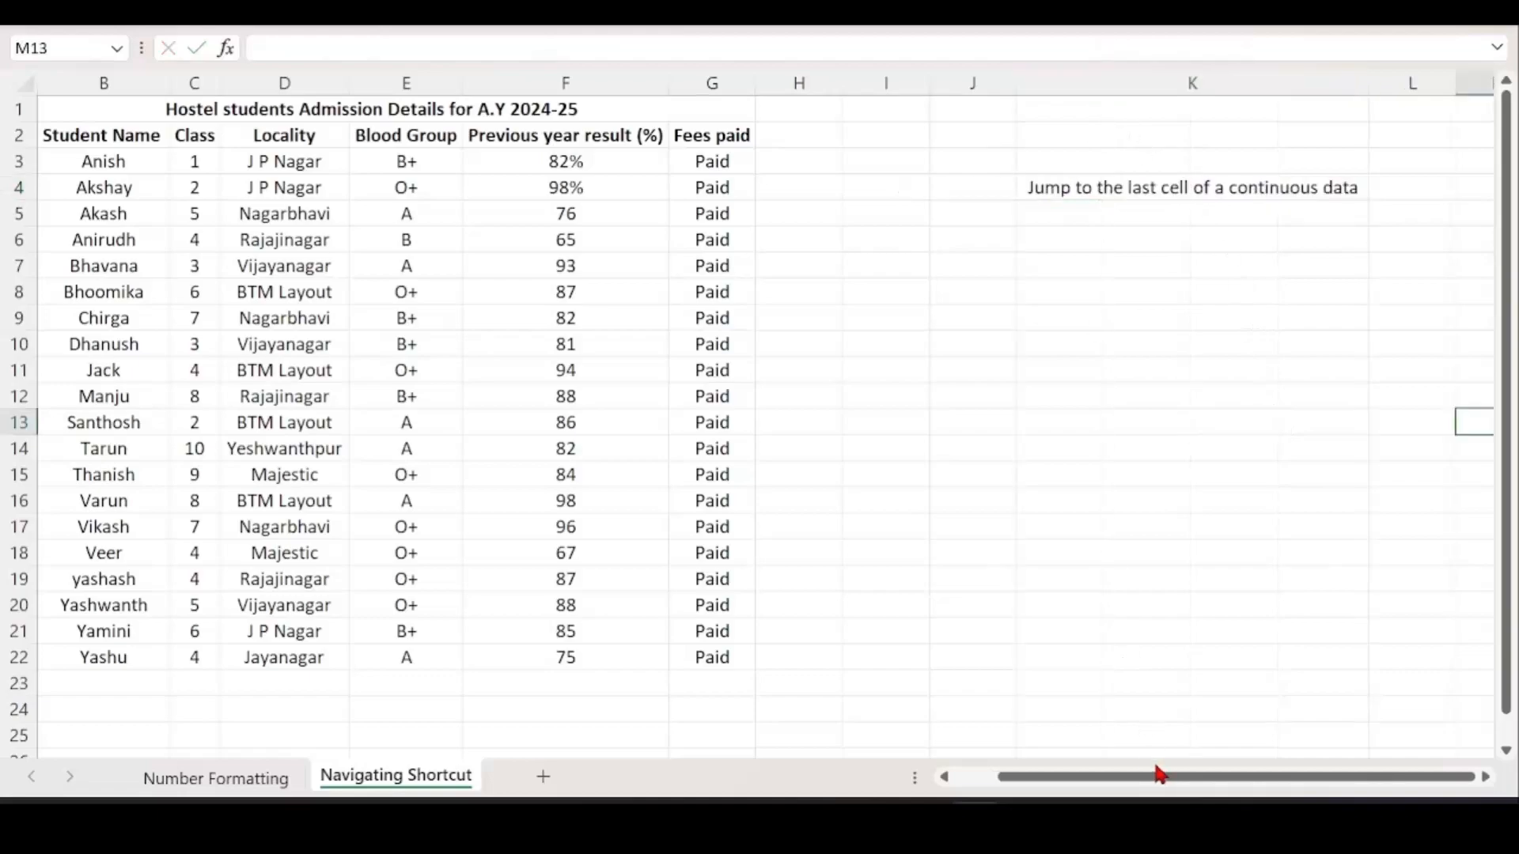
drag(1161, 775, 993, 777)
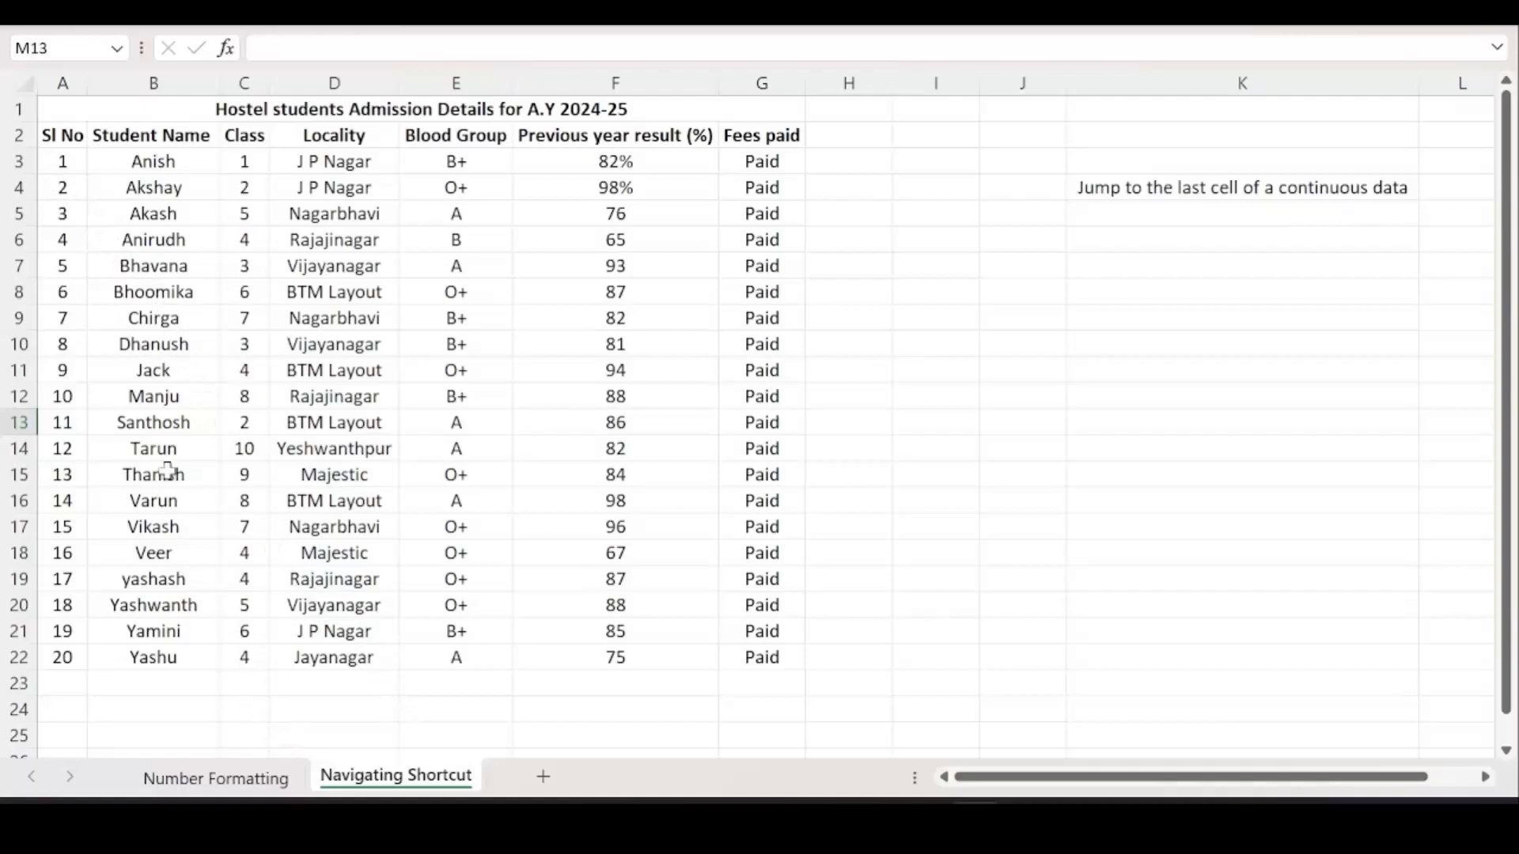
click(48, 135)
key(shift+space)
click(49, 135)
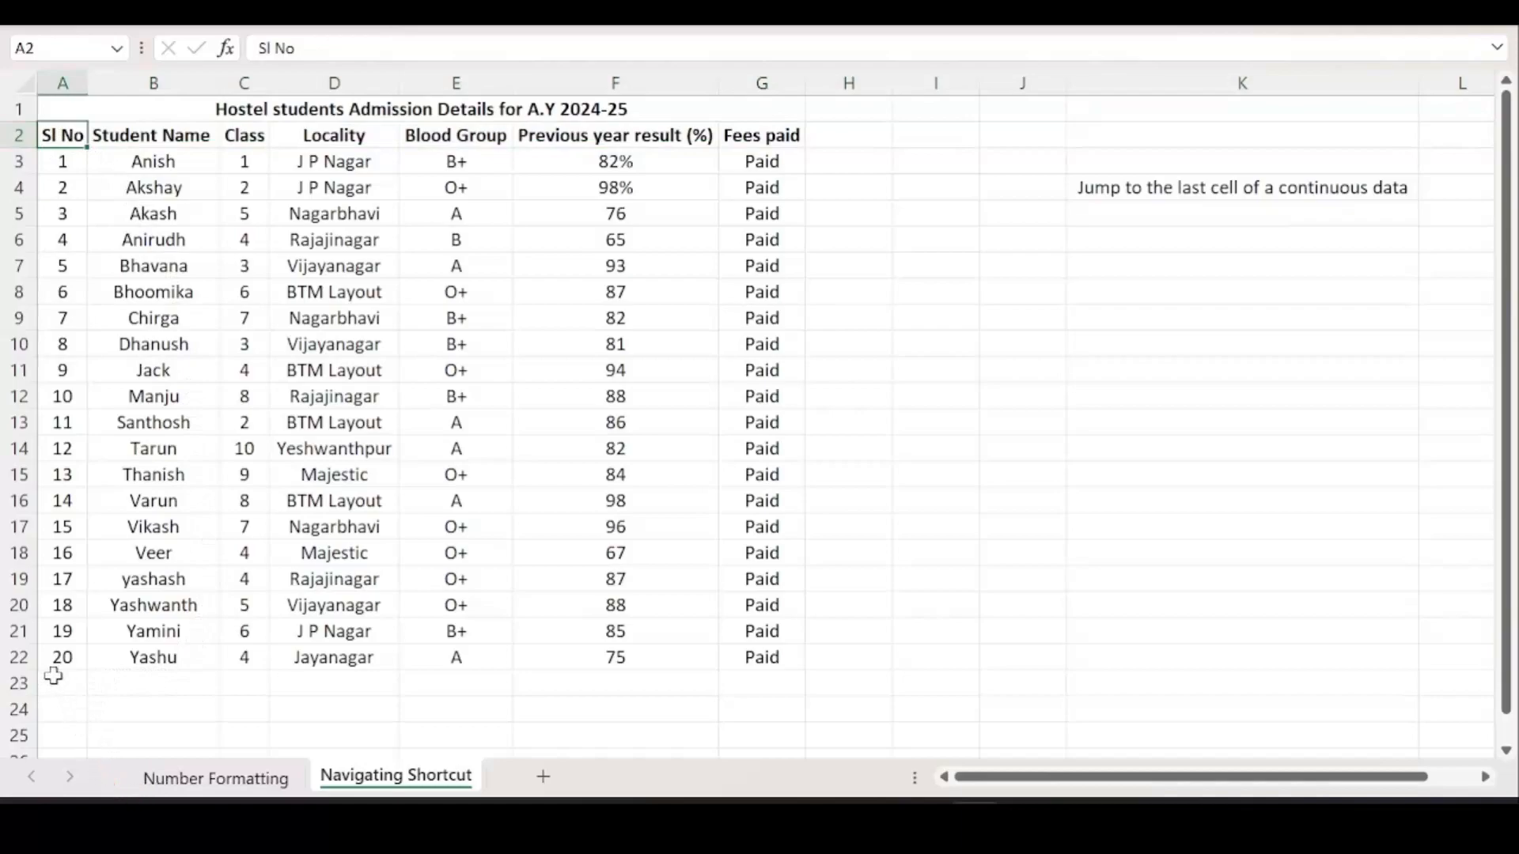
click(15, 658)
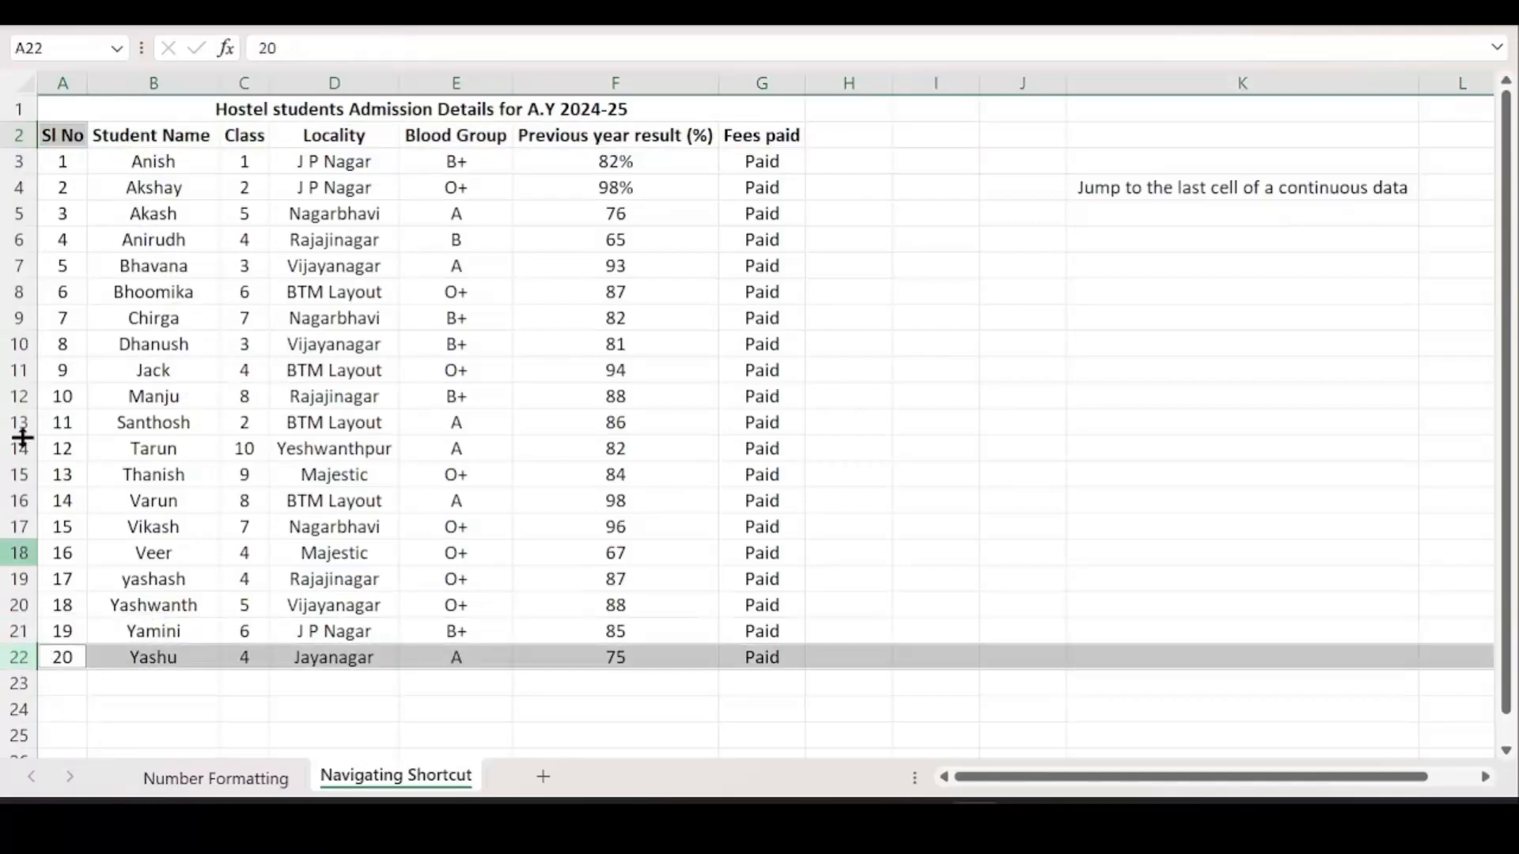
click(18, 135)
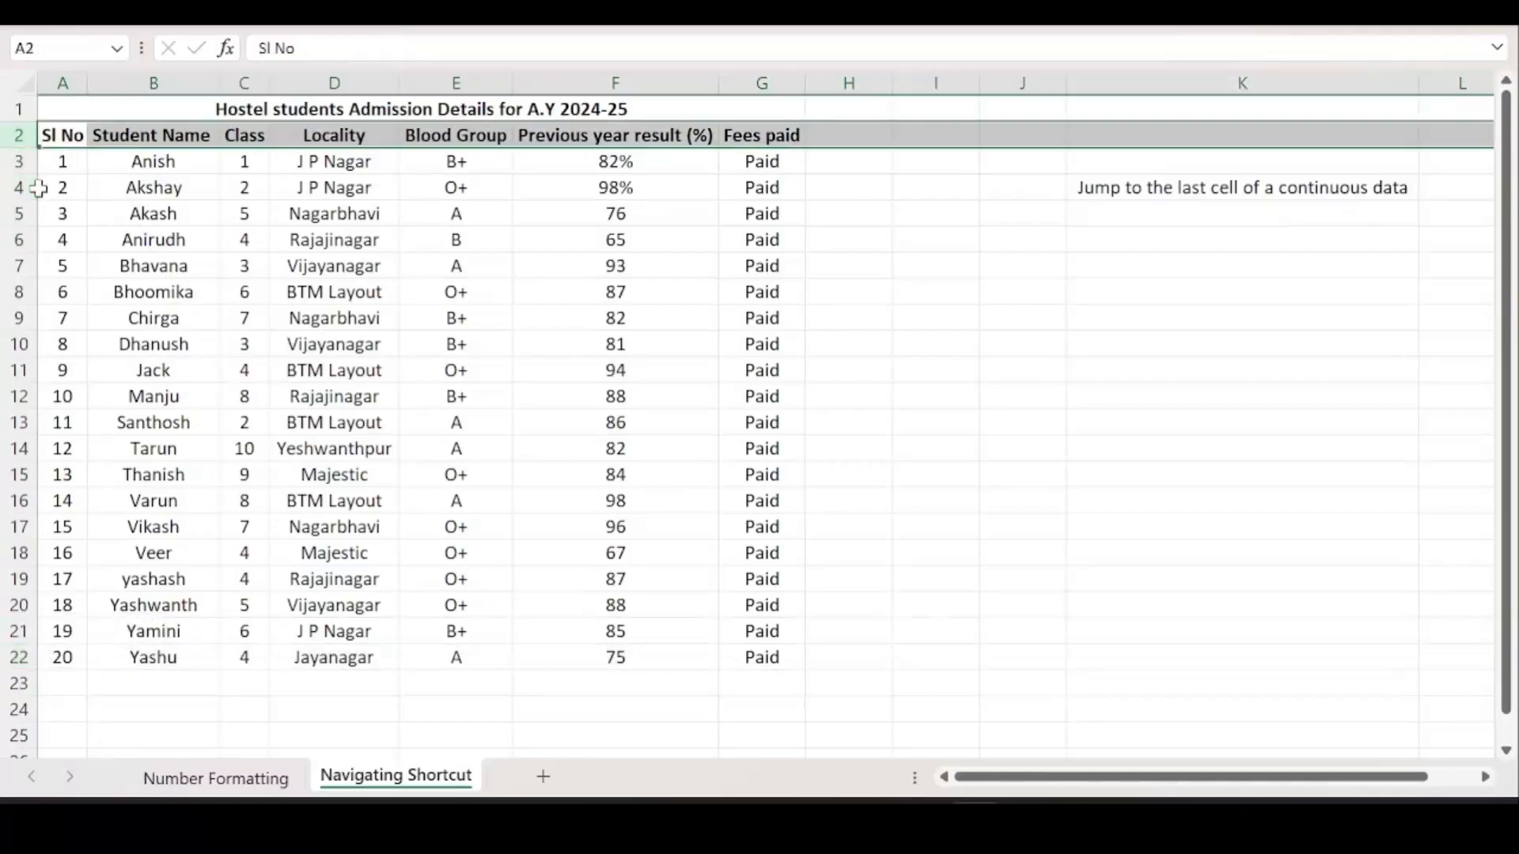
click(56, 131)
scroll(56, 130, up, 10)
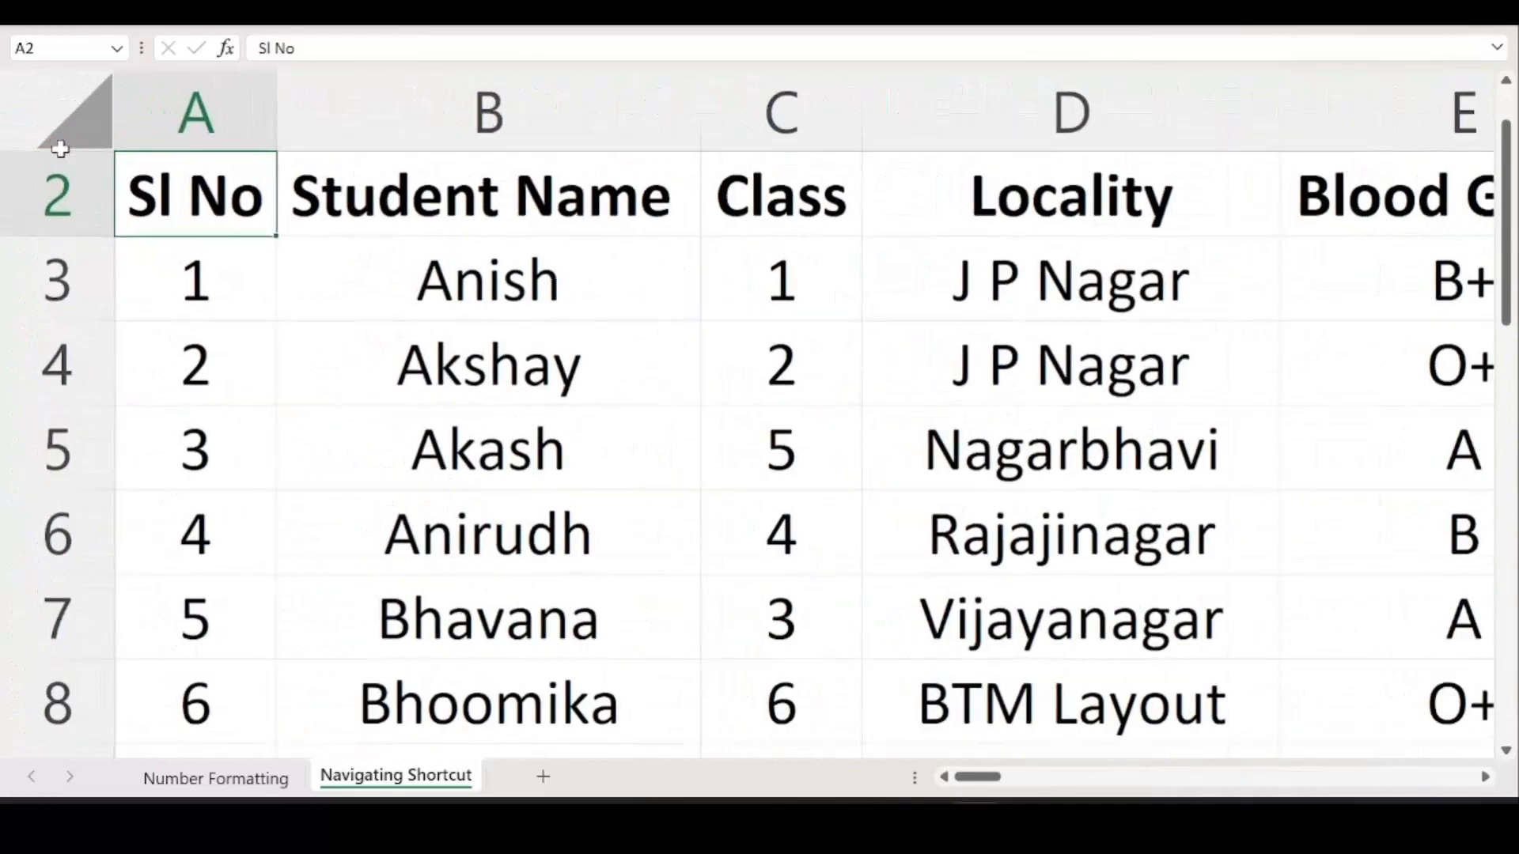
scroll(234, 227, down, 10)
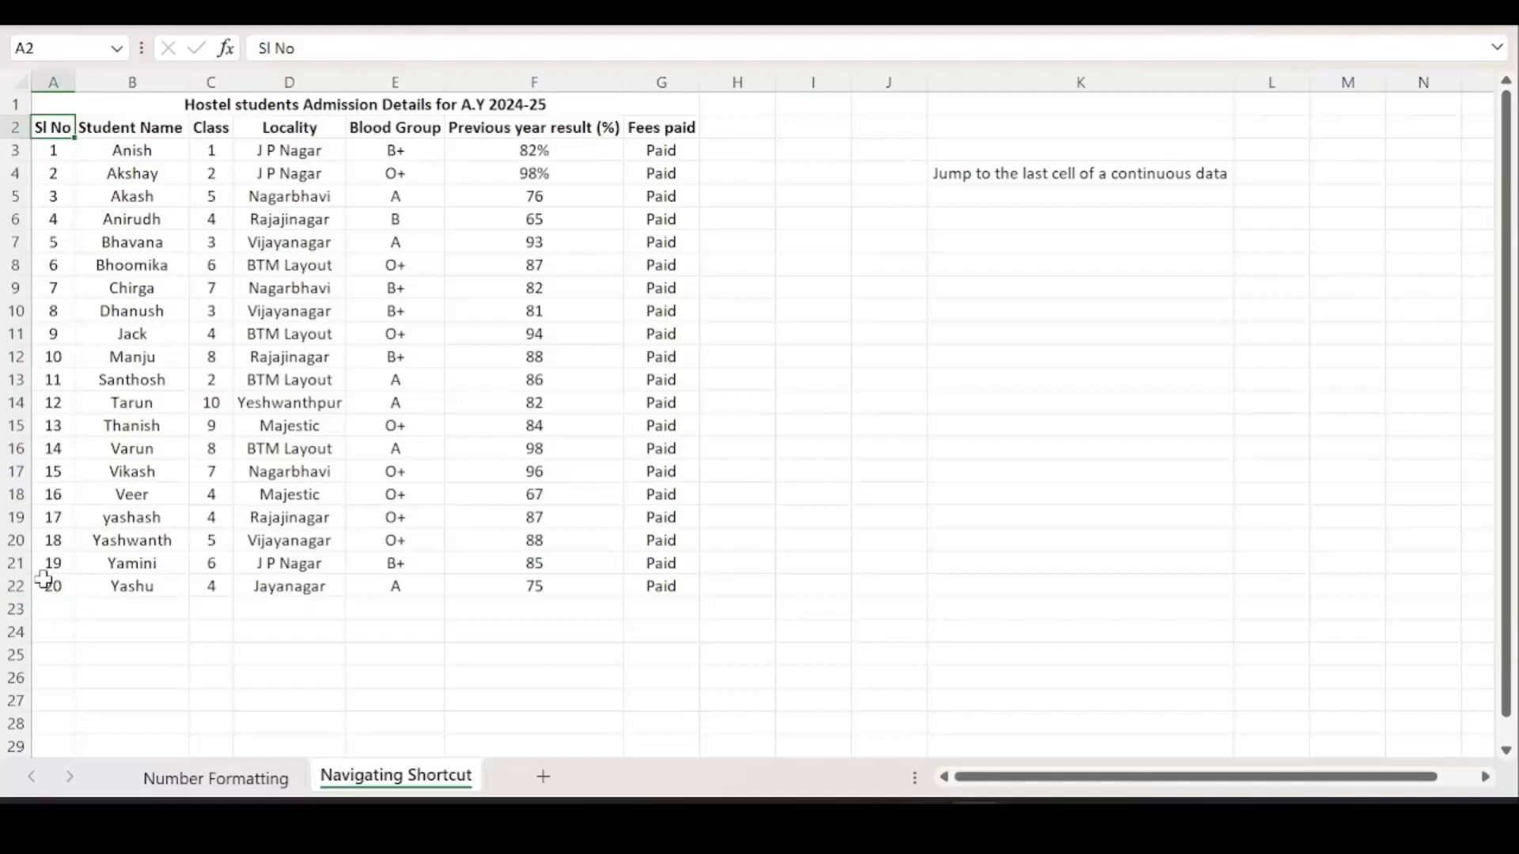
click(15, 585)
click(56, 586)
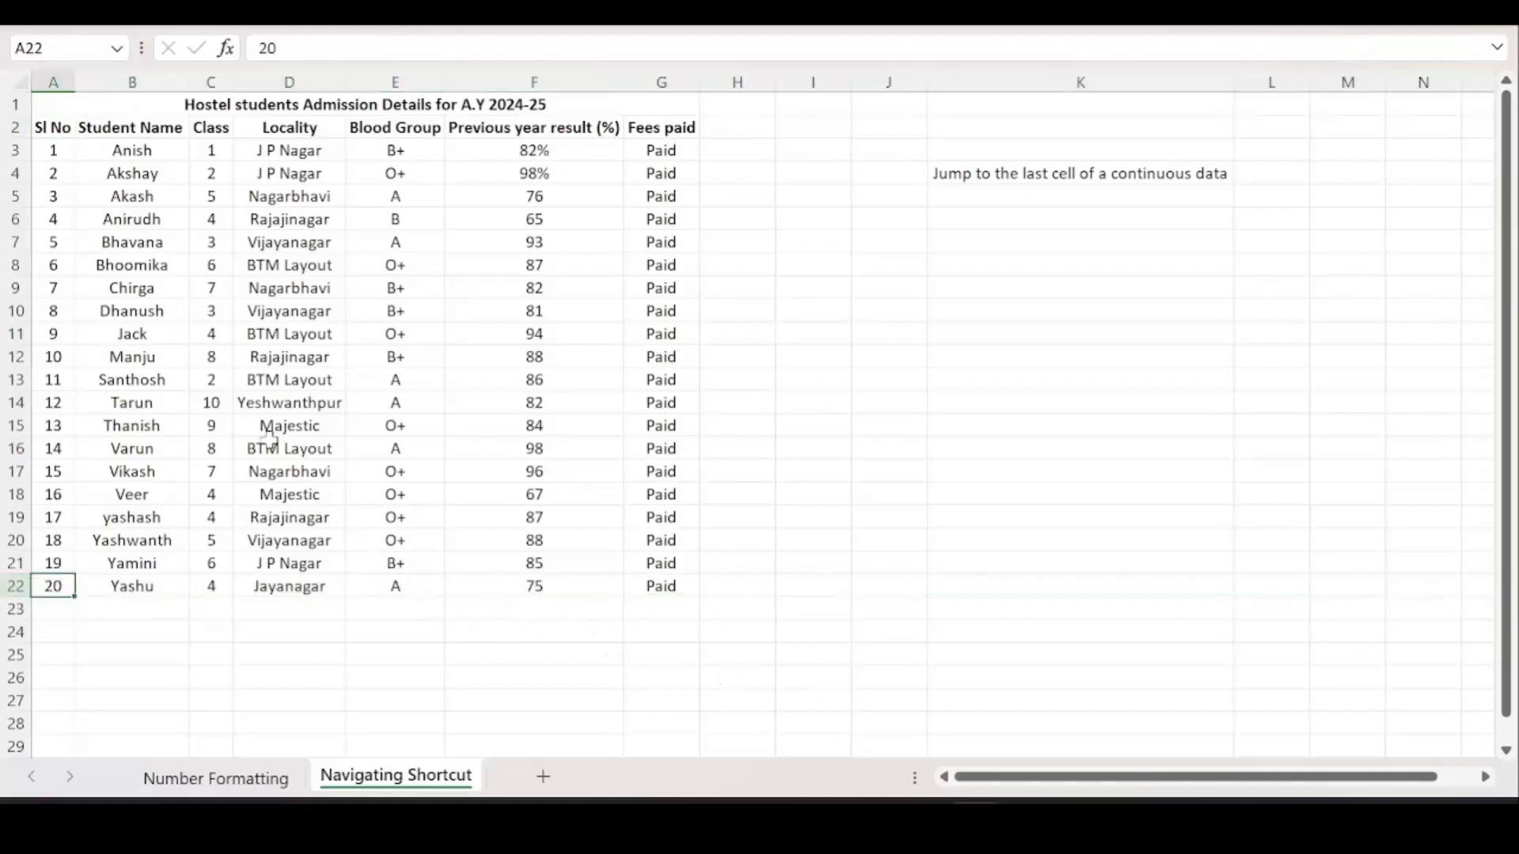
click(67, 126)
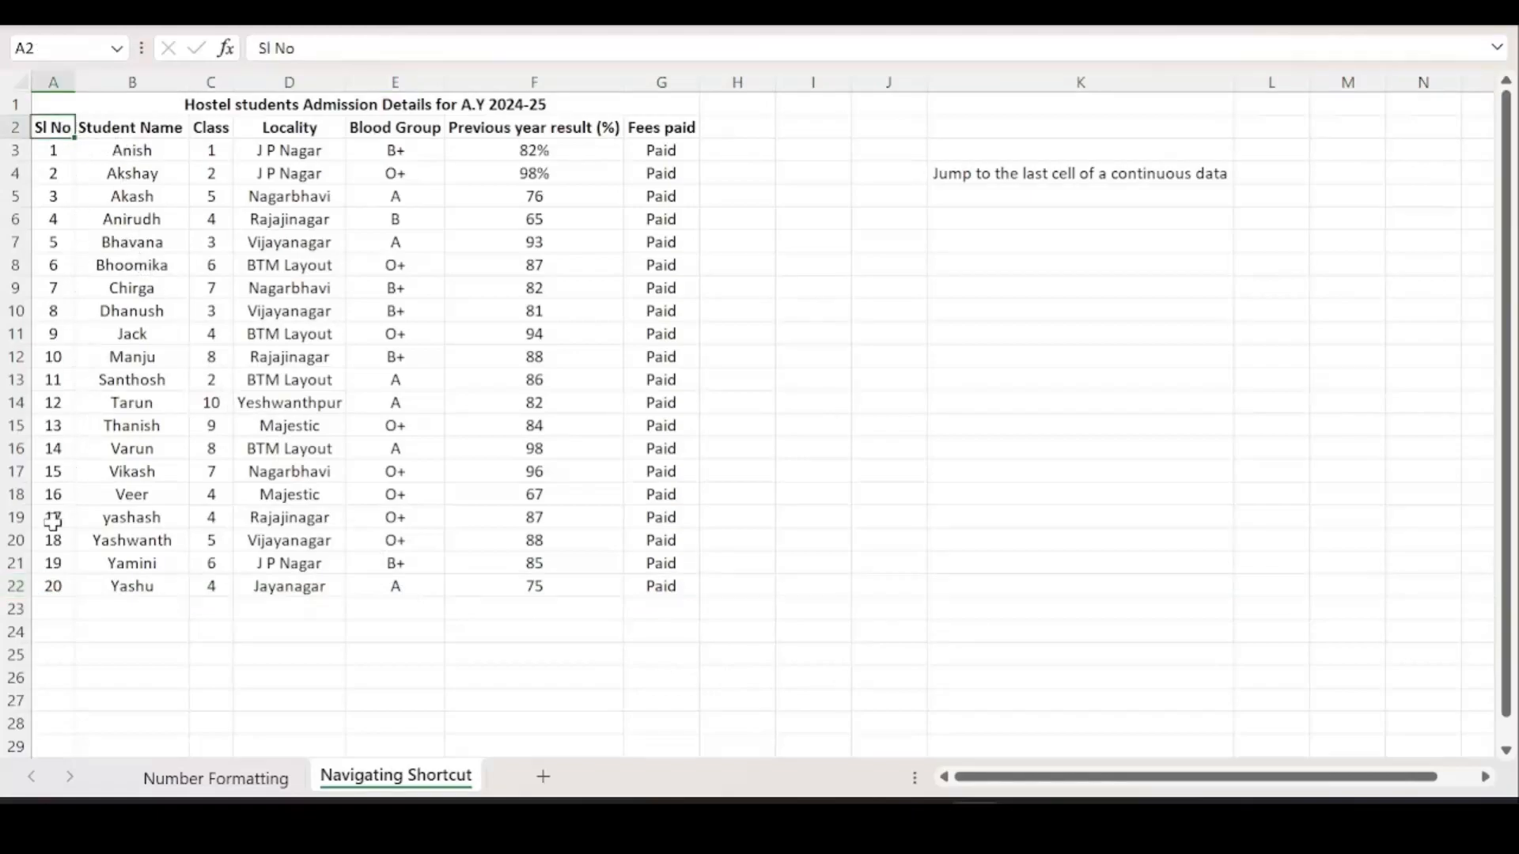
click(49, 584)
scroll(17, 482, up, 1)
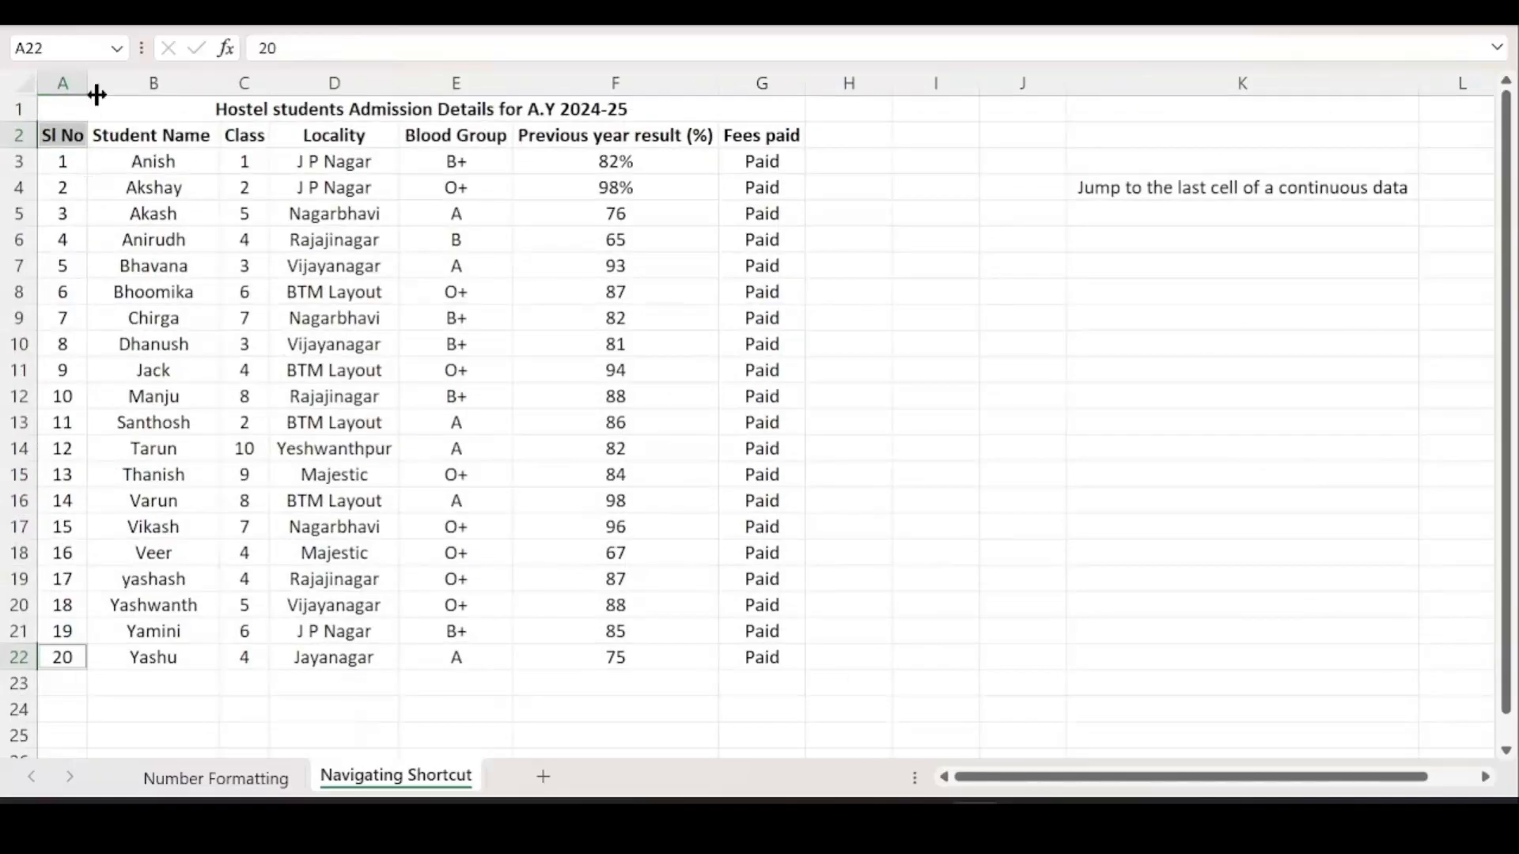
scroll(214, 356, down, 1)
scroll(216, 358, down, 1)
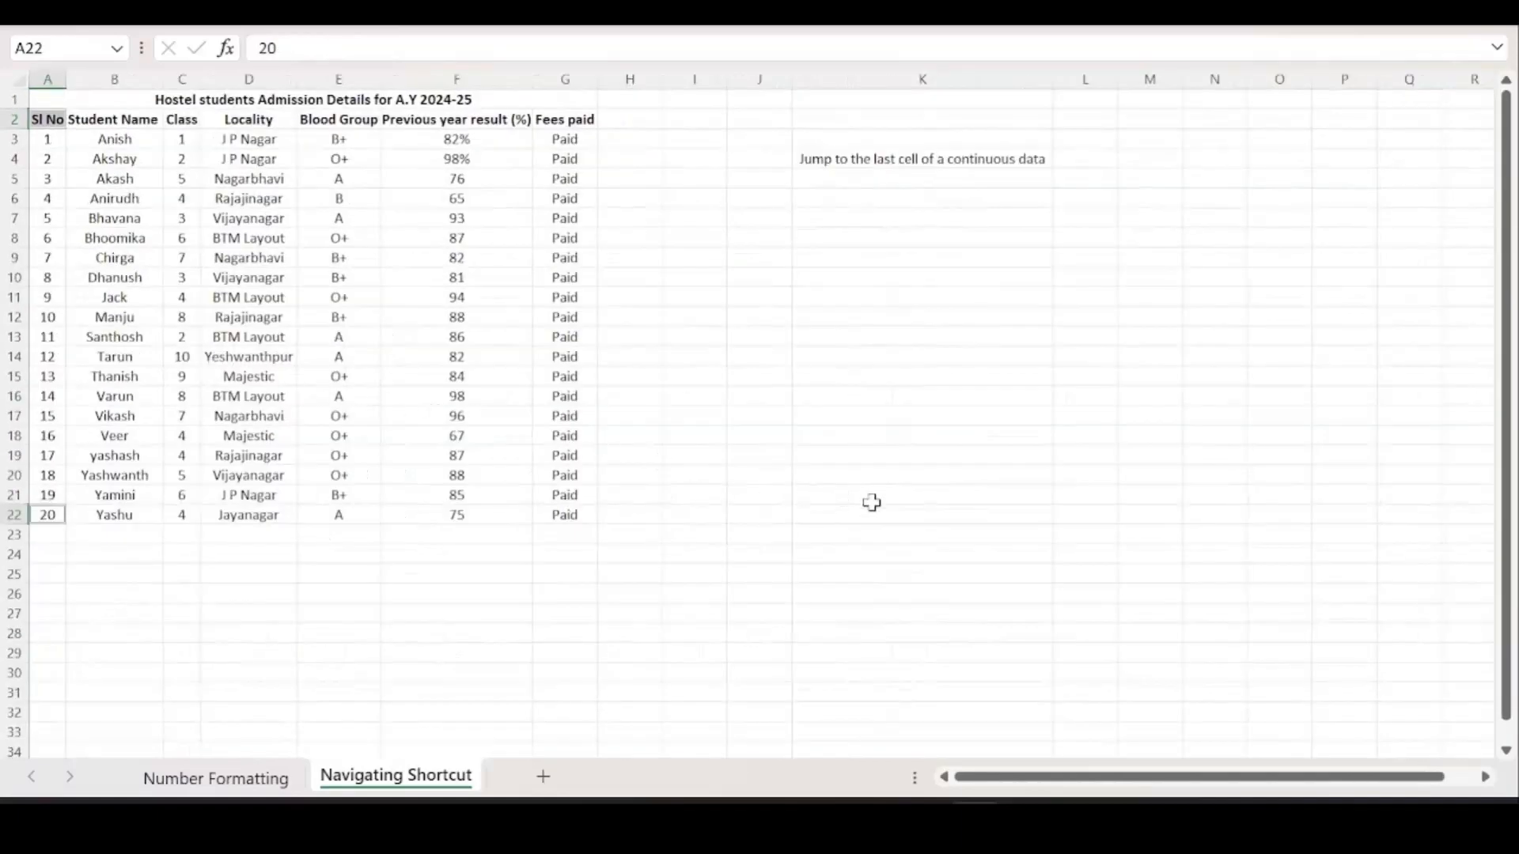
click(1108, 156)
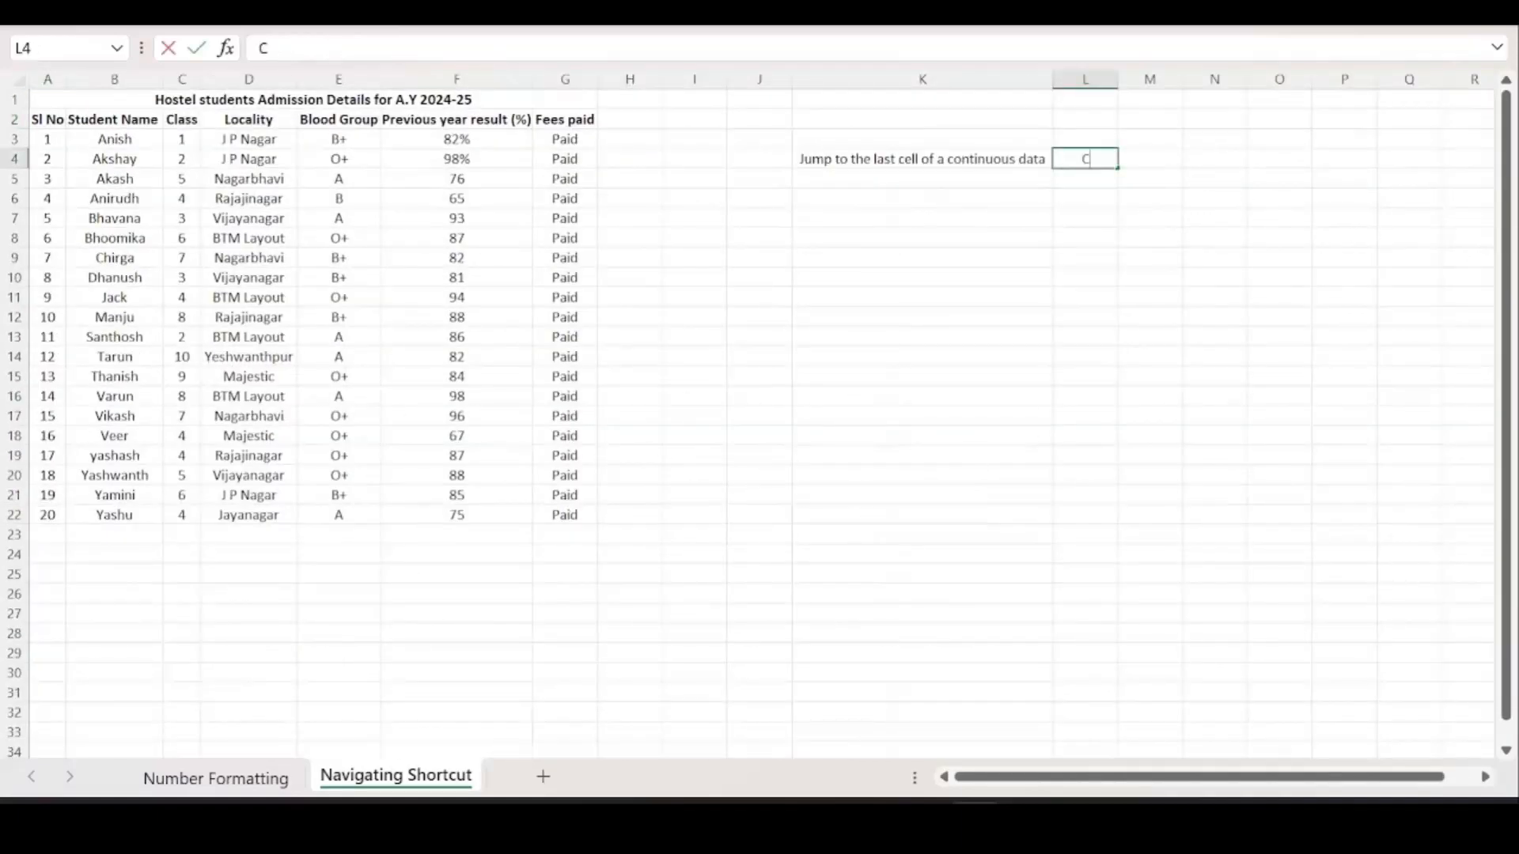
Enter 'Ctrl + Arrow' in L4 and widen column L to fit it.
text(Ctrl + Arrow)
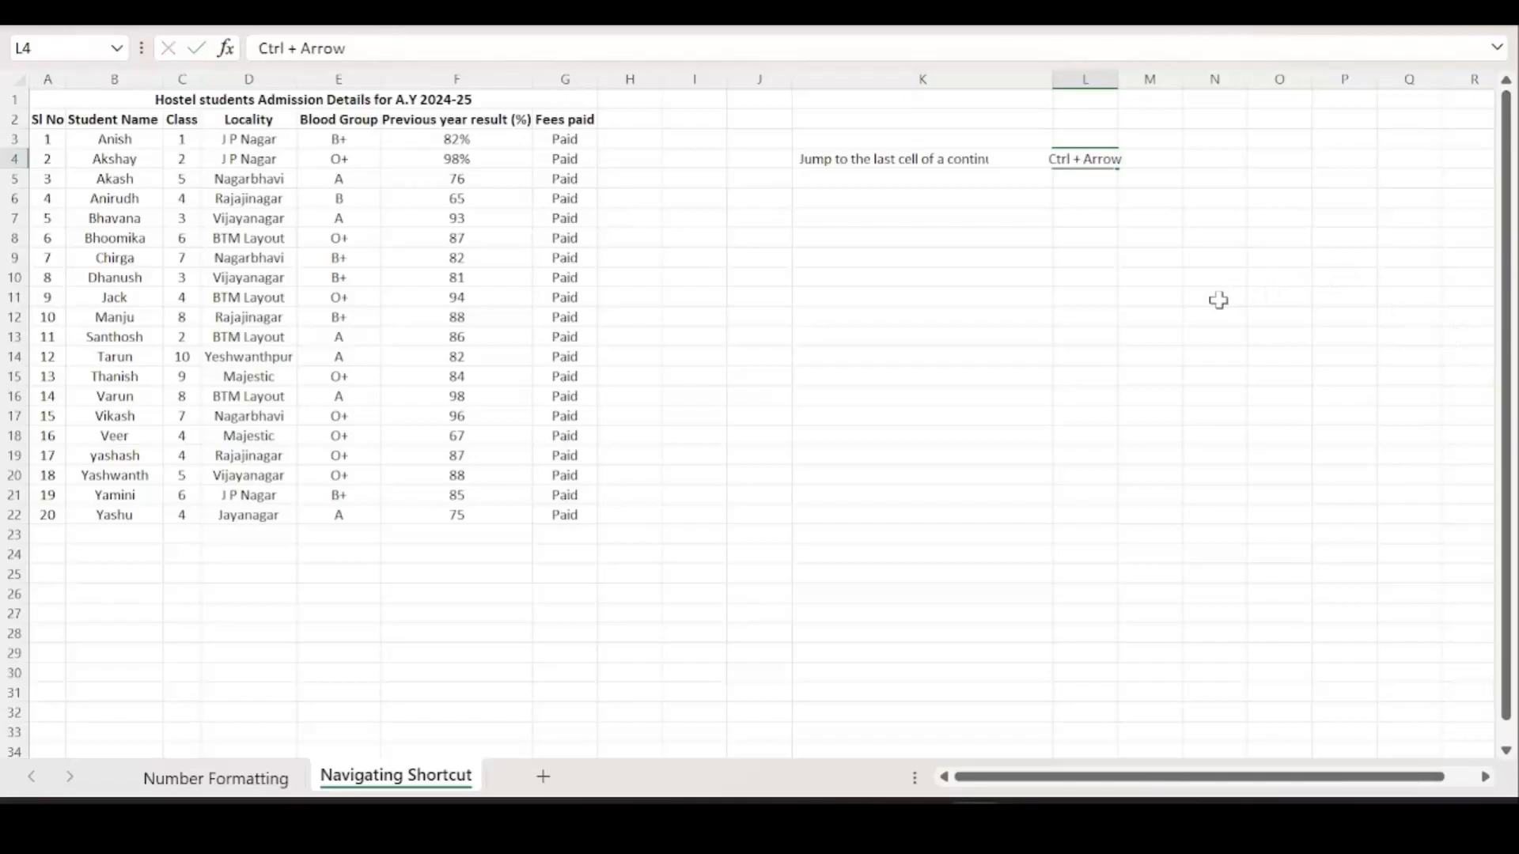
click(1218, 298)
drag(1119, 79, 1132, 80)
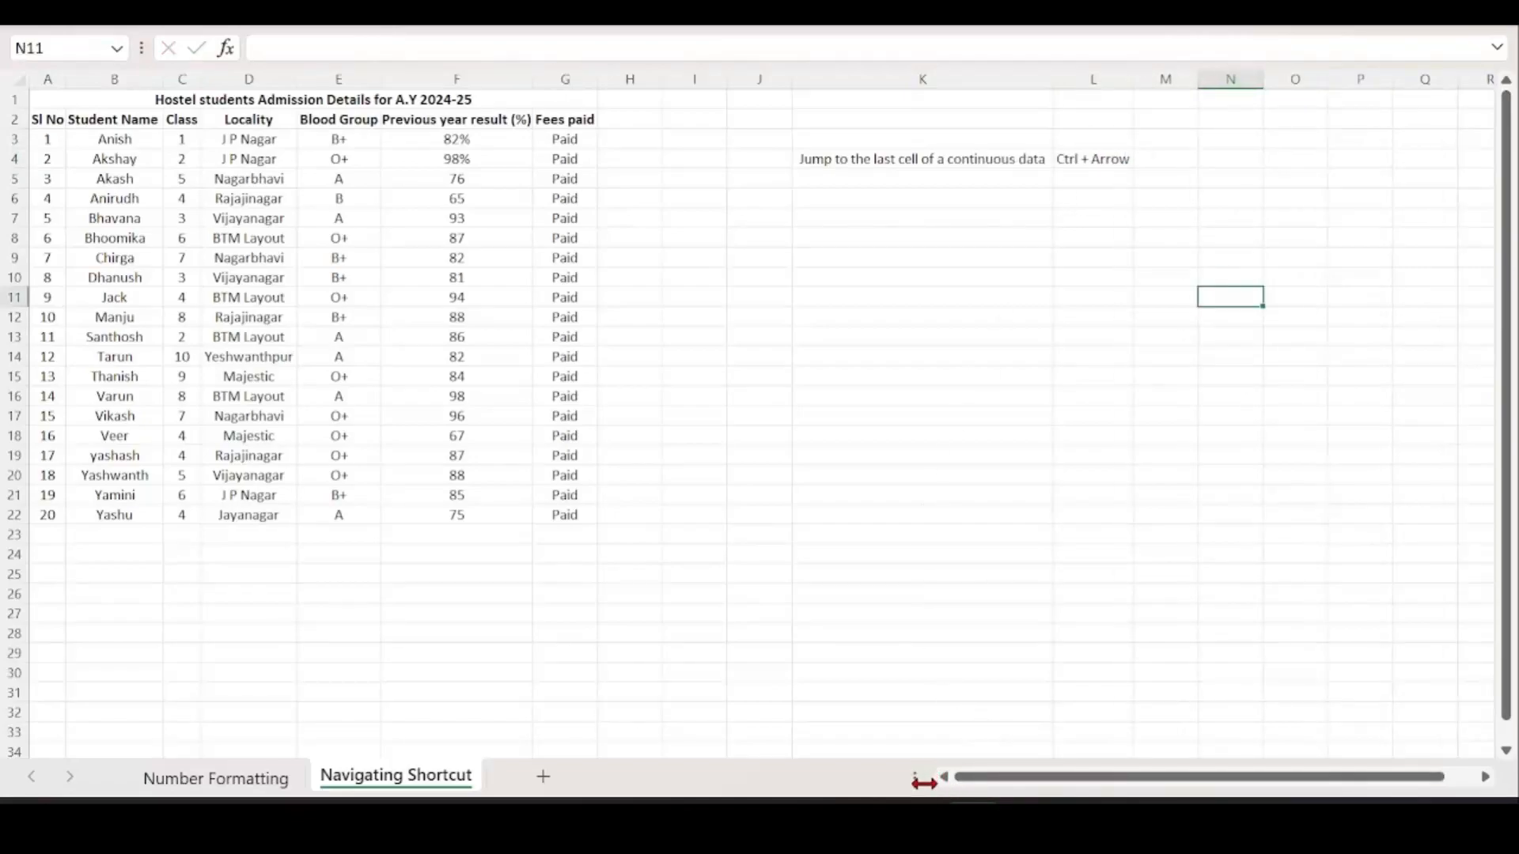
scroll(237, 263, up, 2)
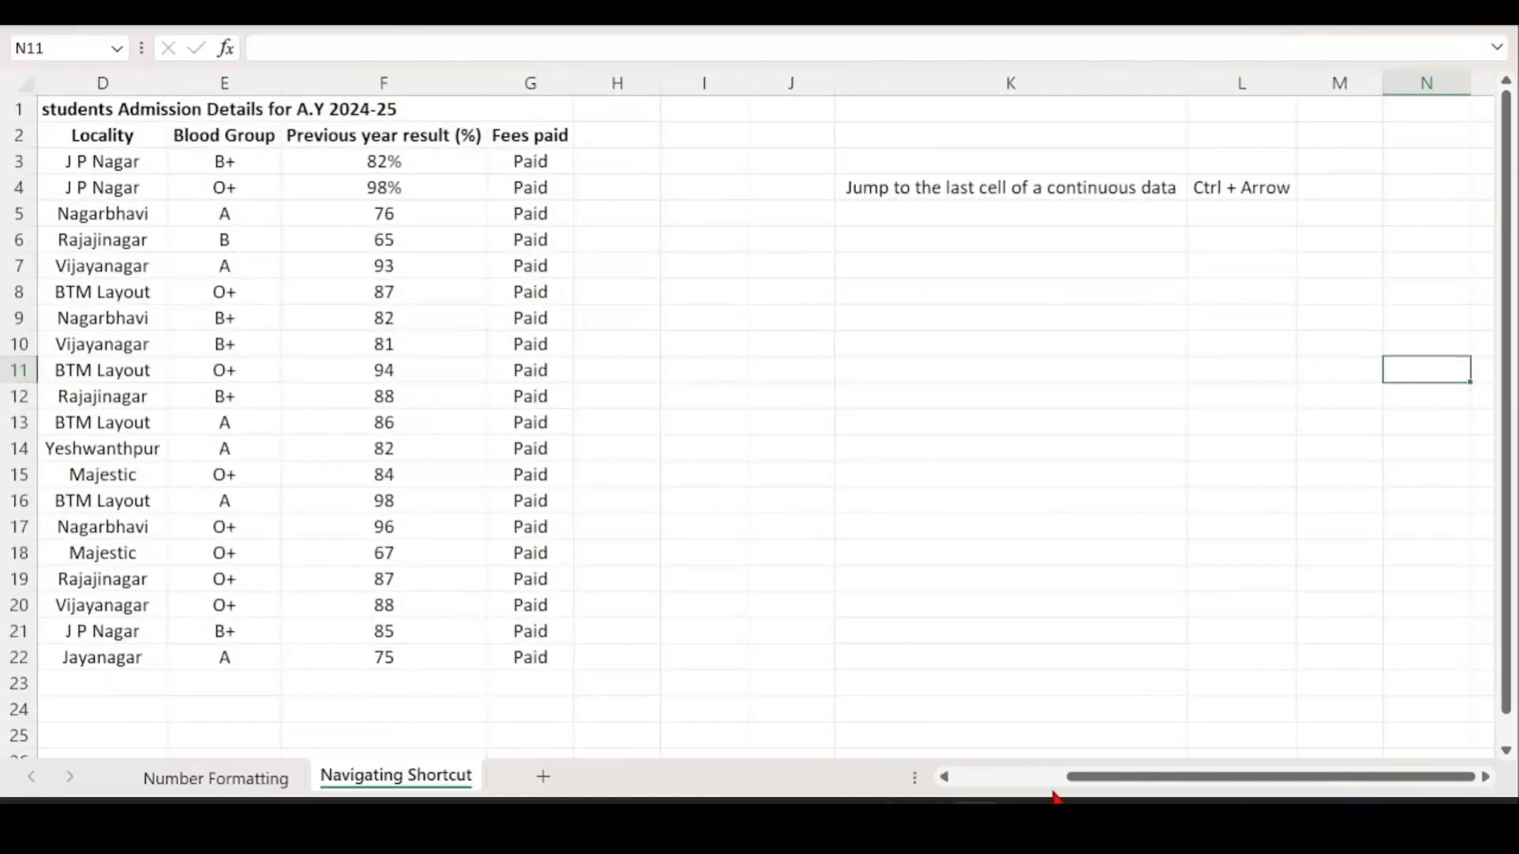
scroll(1060, 711, up, 1)
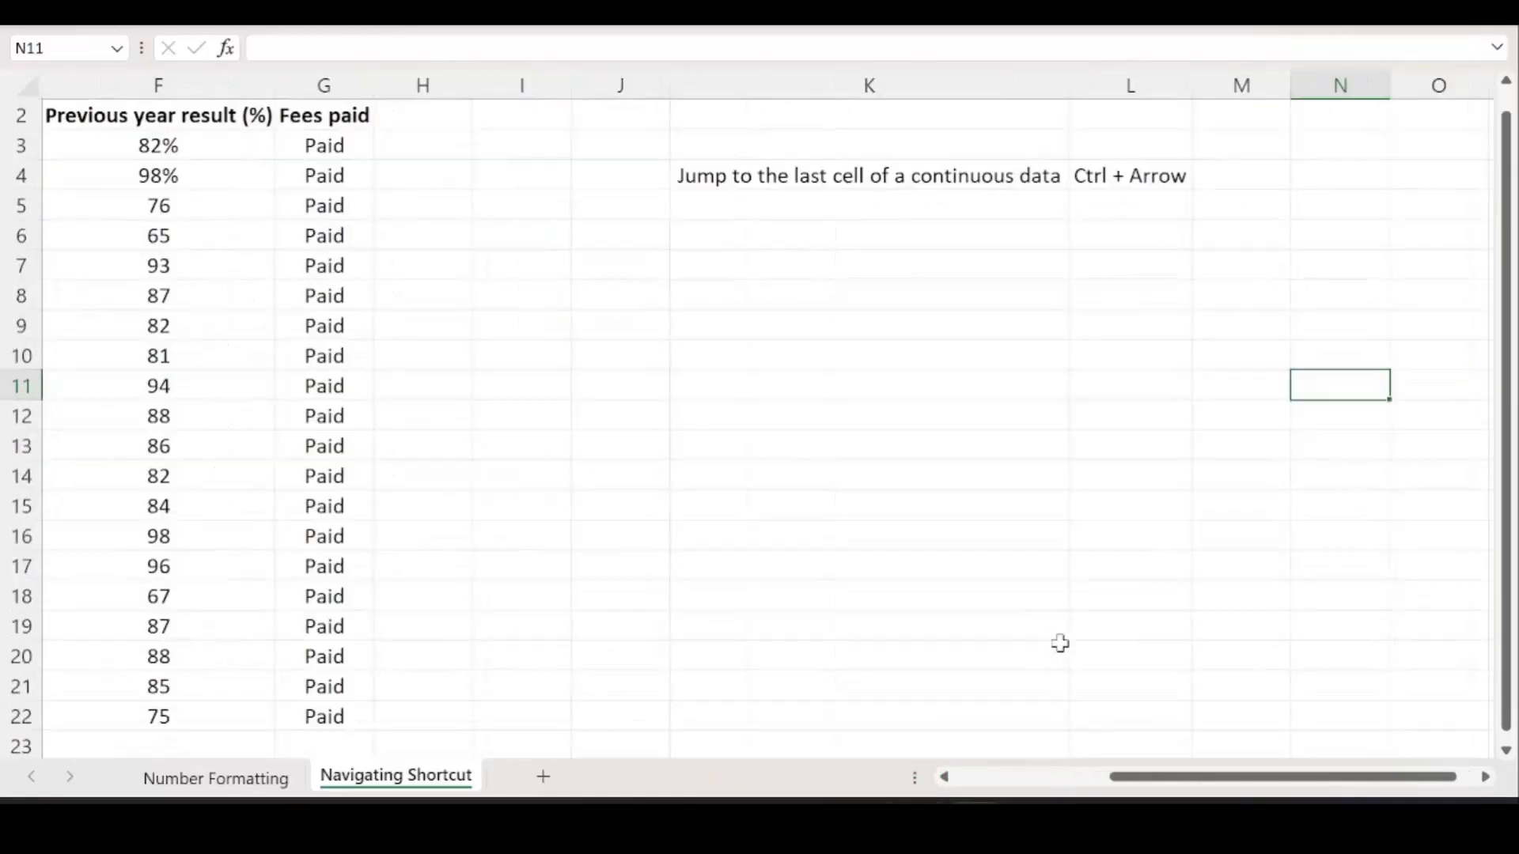
drag(1203, 780, 1032, 779)
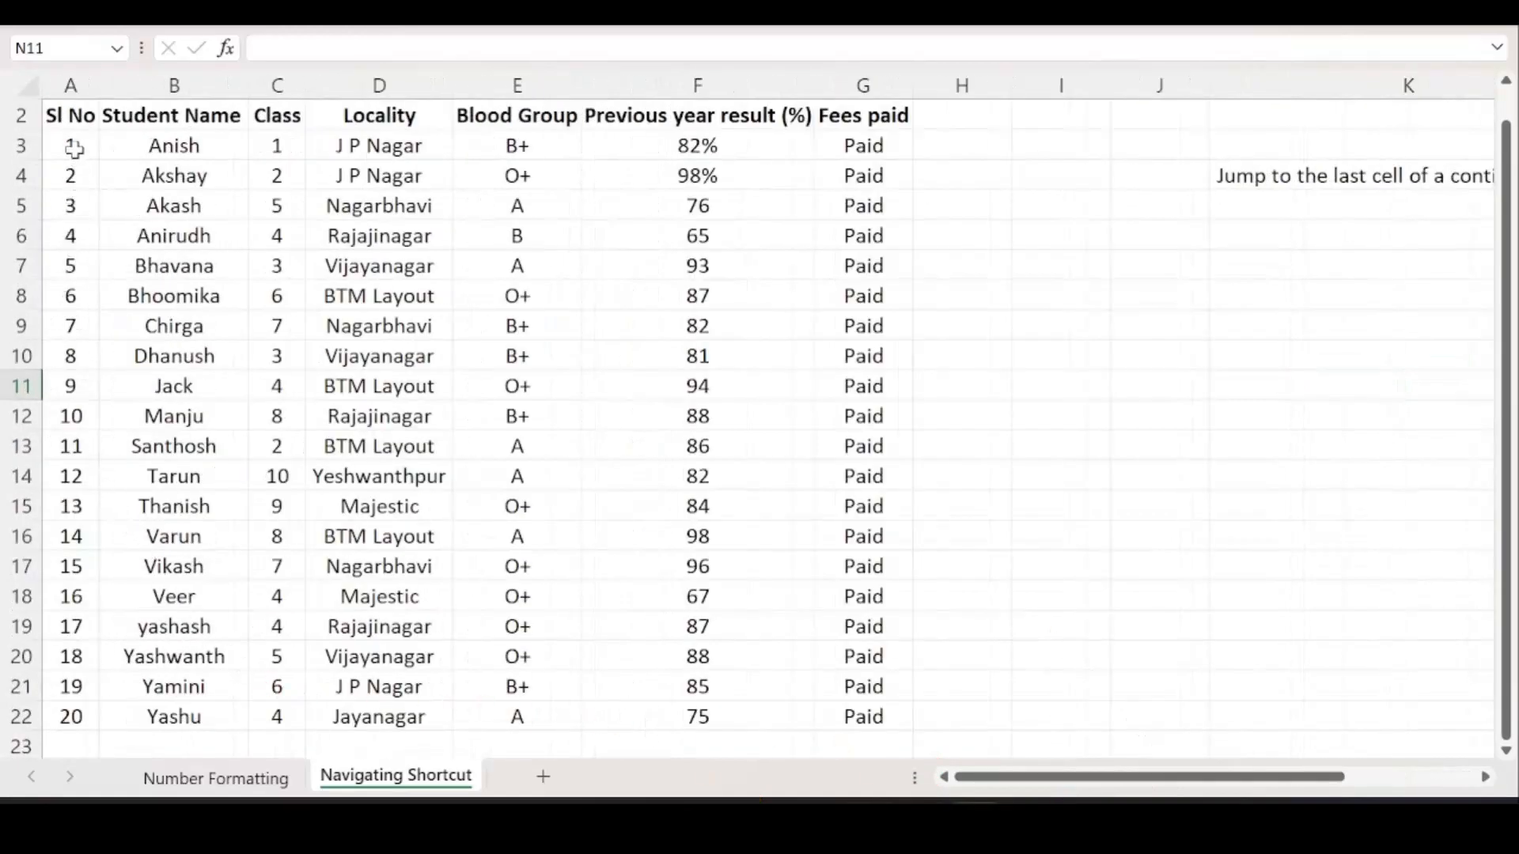
From A2, demonstrate Ctrl+Down, Ctrl+Up, Ctrl+Down and Ctrl+Right jumps across the table.
click(69, 109)
scroll(86, 152, down, 1)
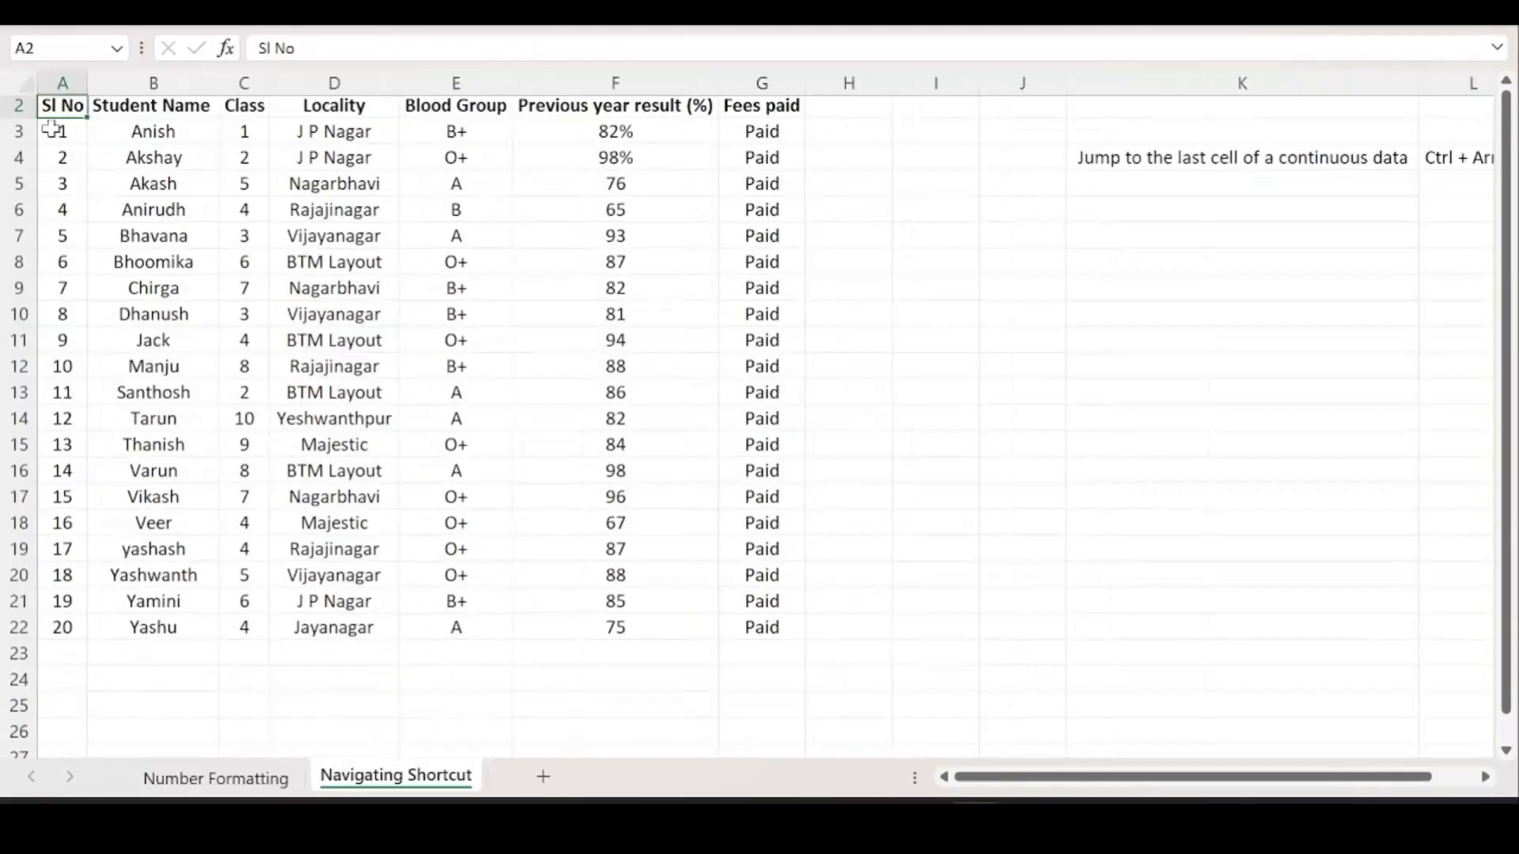
scroll(24, 108, up, 1)
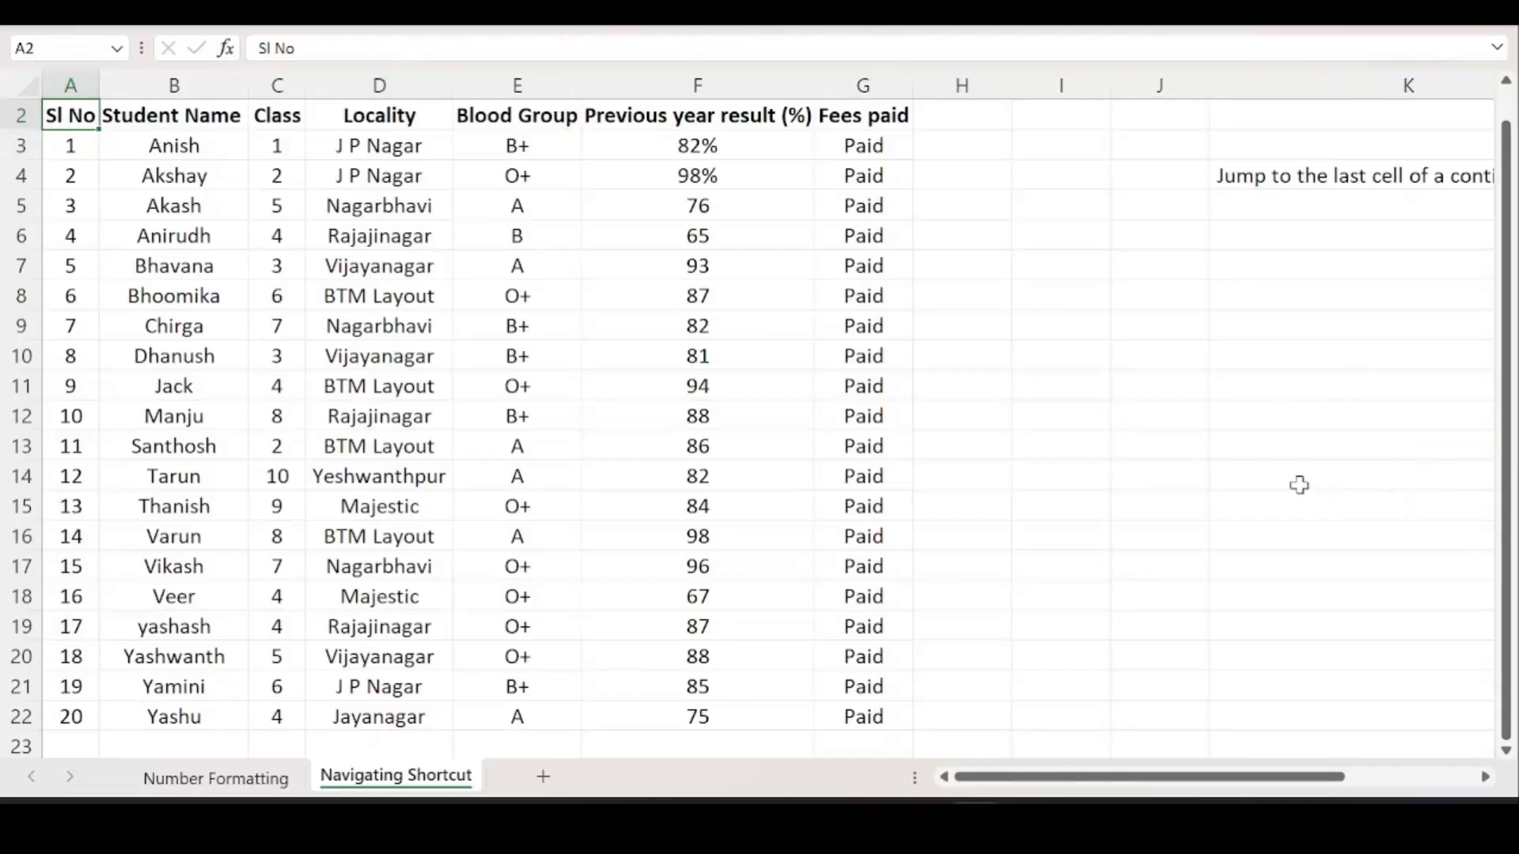
key(ctrl+Down)
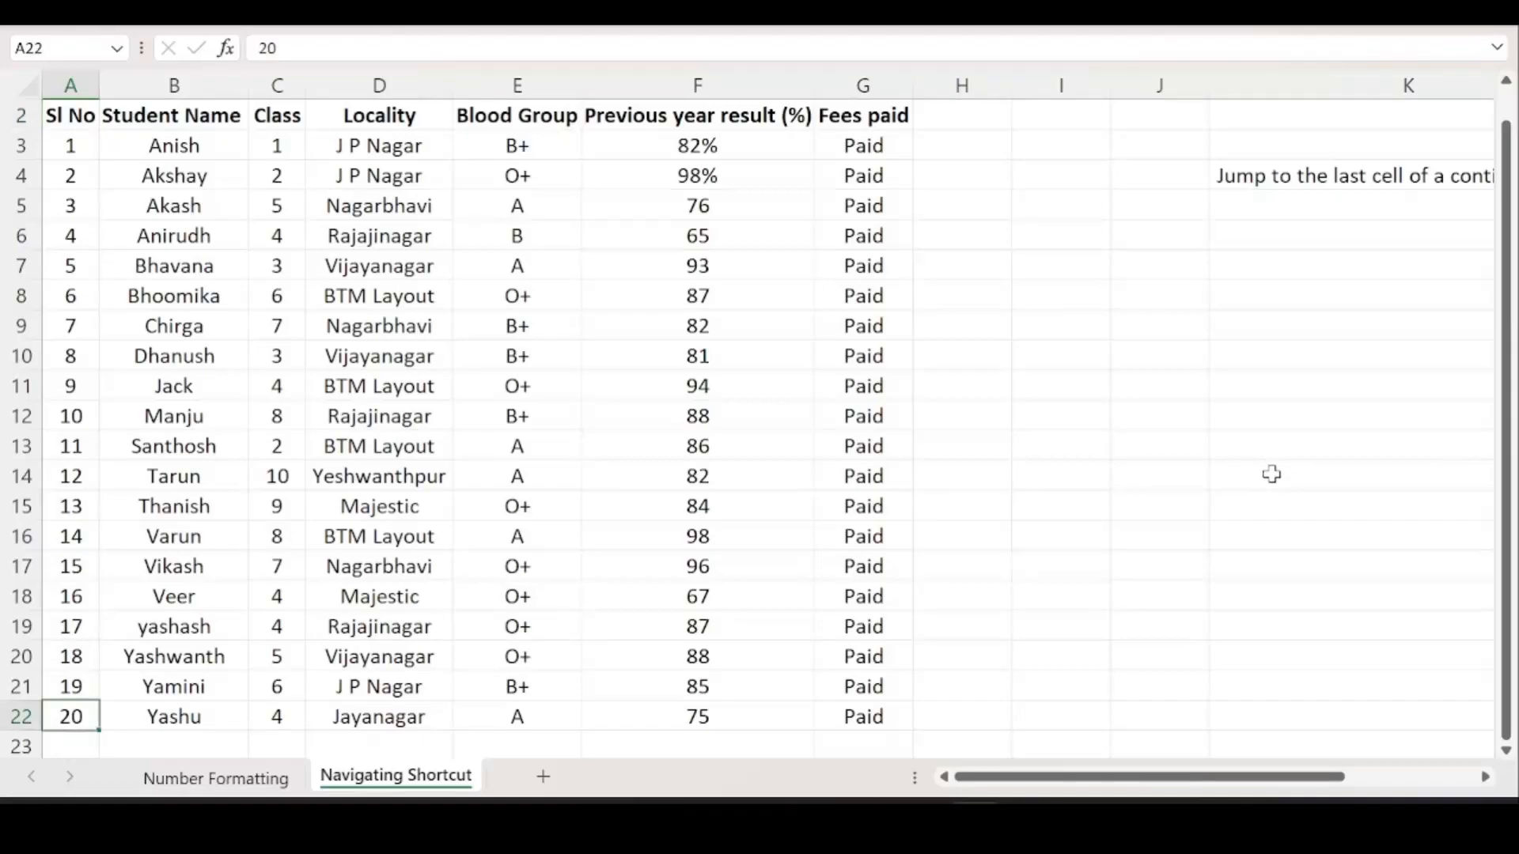
key(ctrl+Up)
key(ctrl+Down)
scroll(24, 737, up, 3)
scroll(105, 665, down, 4)
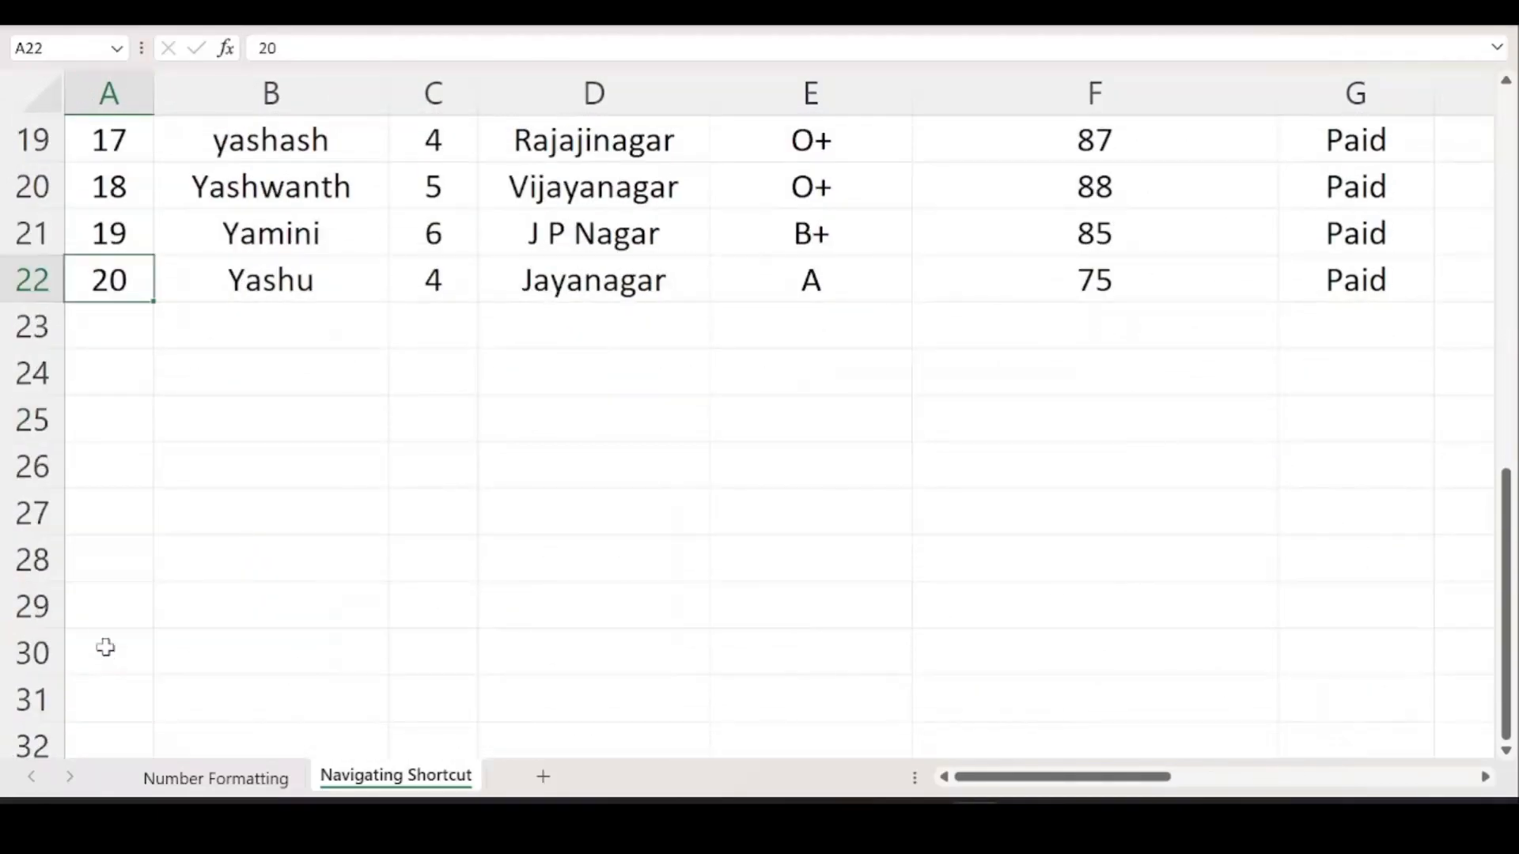
scroll(104, 633, up, 1)
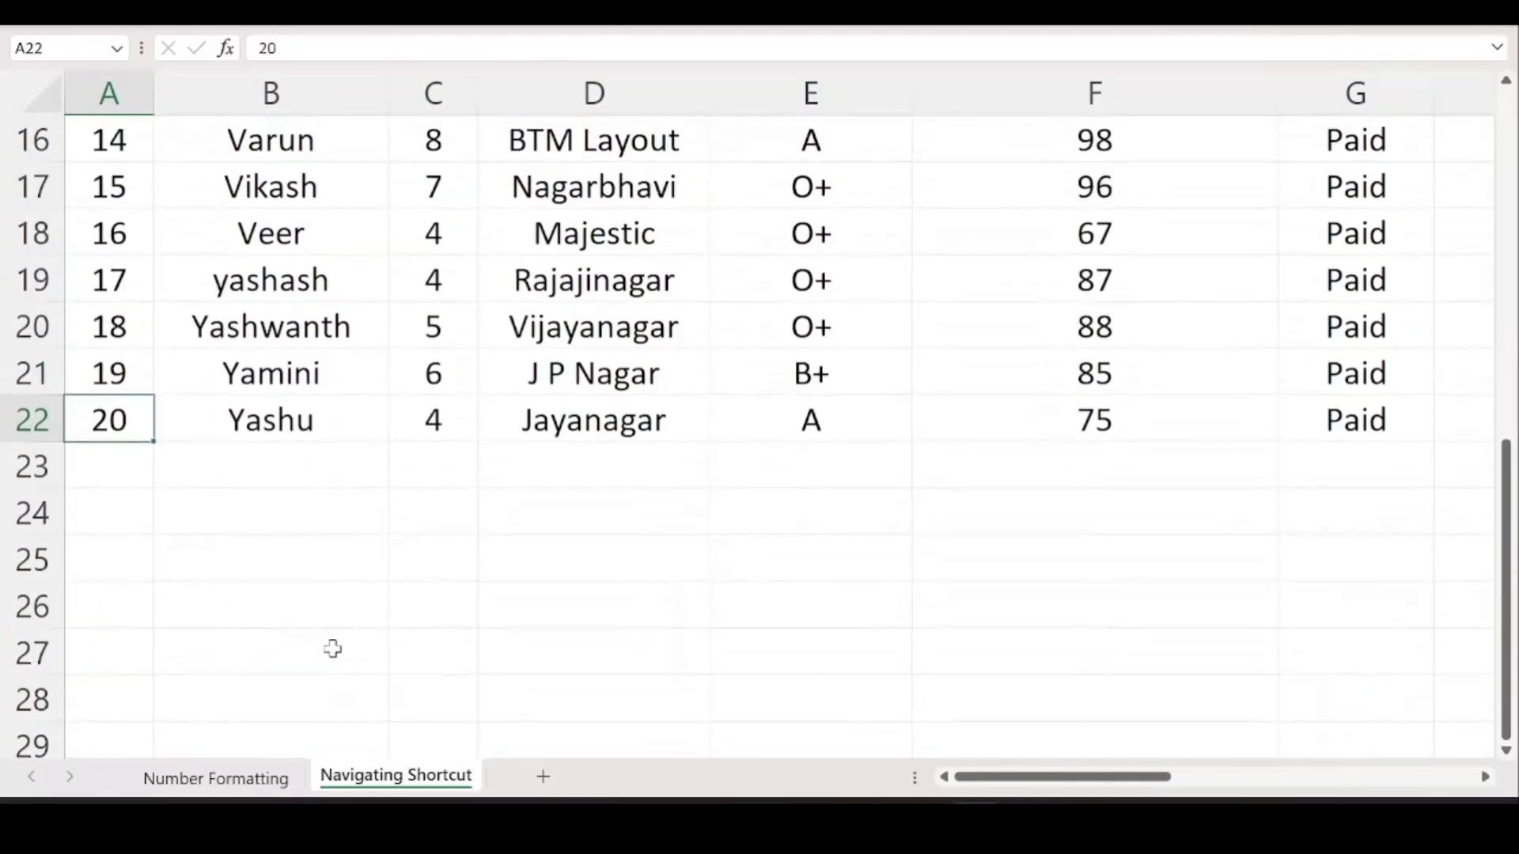
scroll(332, 649, down, 6)
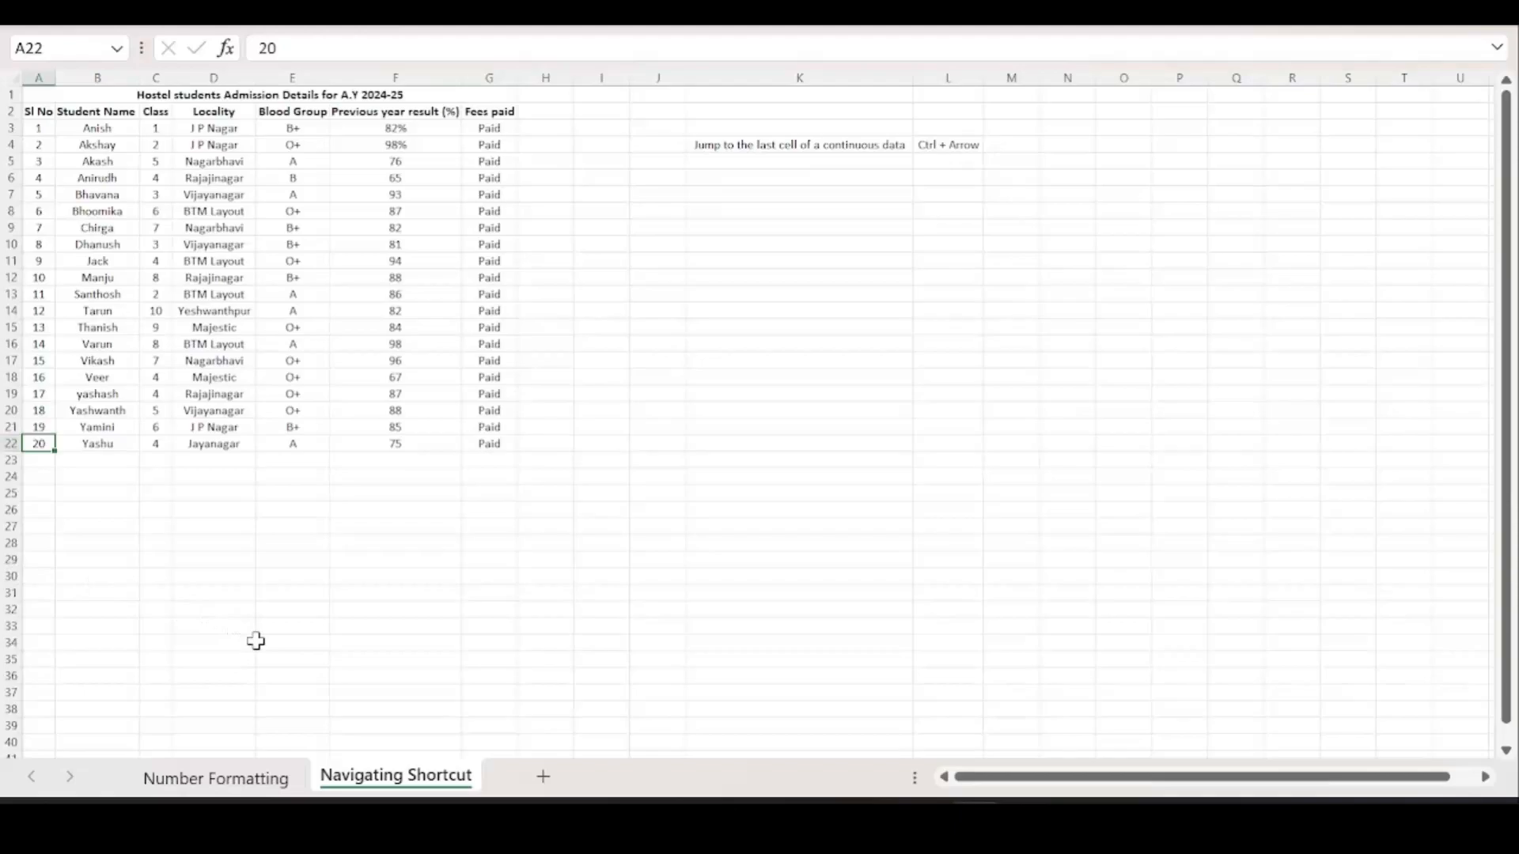
key(ctrl+Right)
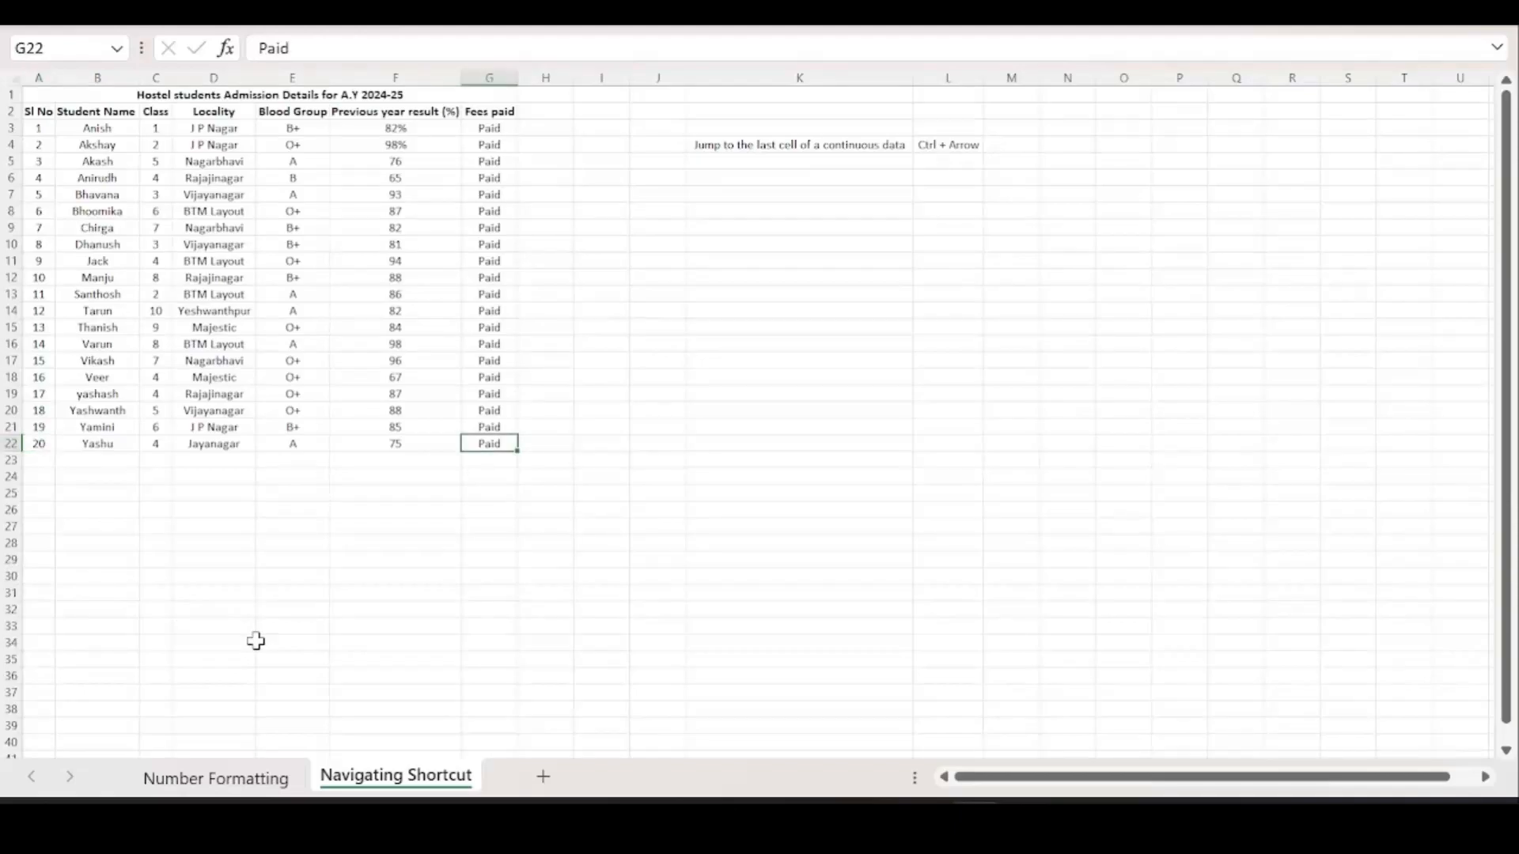
ctrl+scroll(360, 500, up, 4)
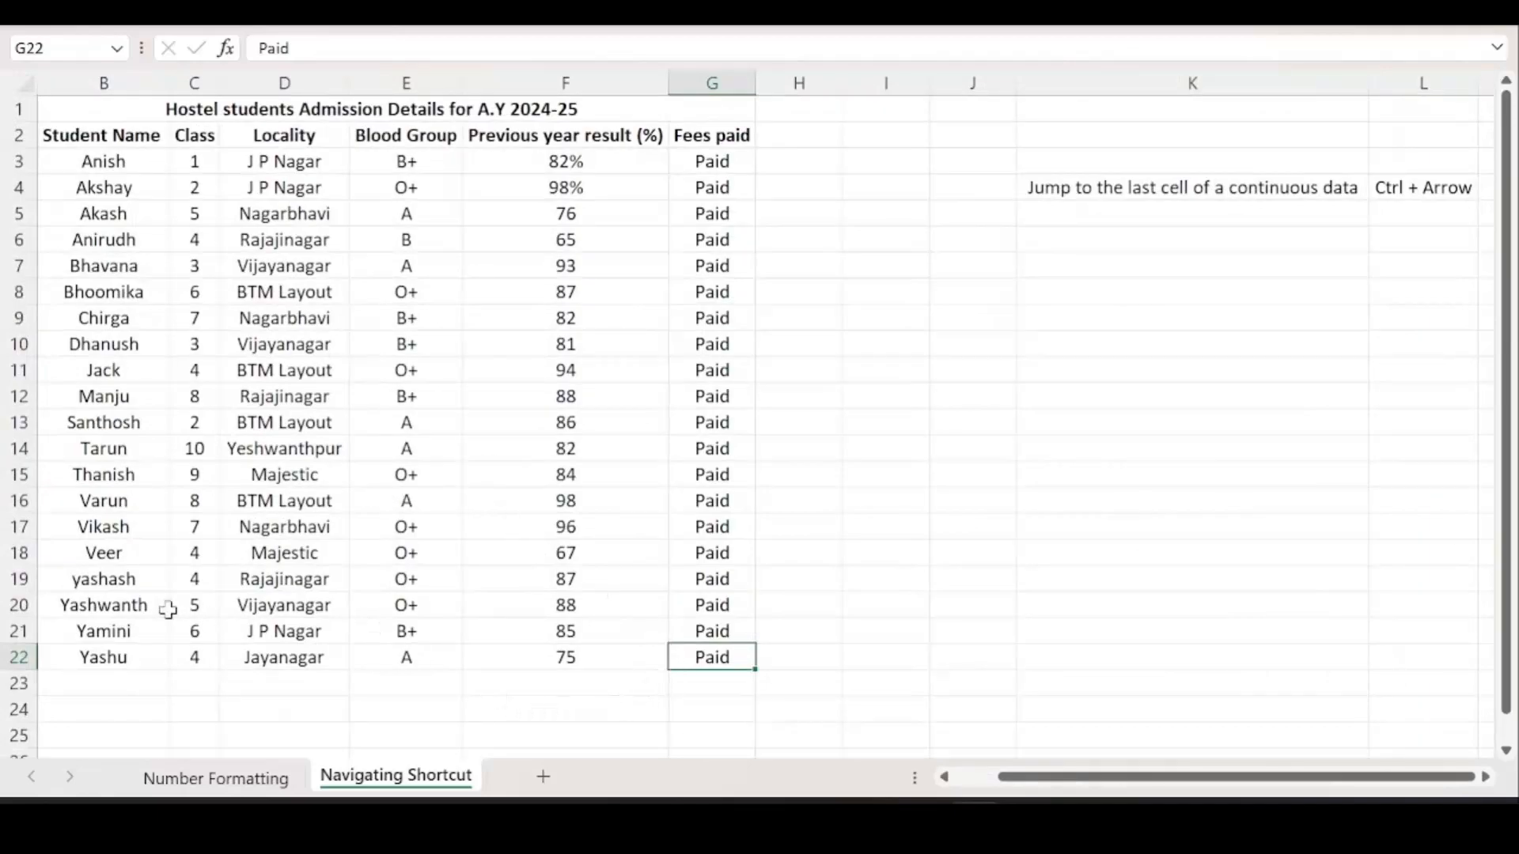
drag(1034, 776, 910, 771)
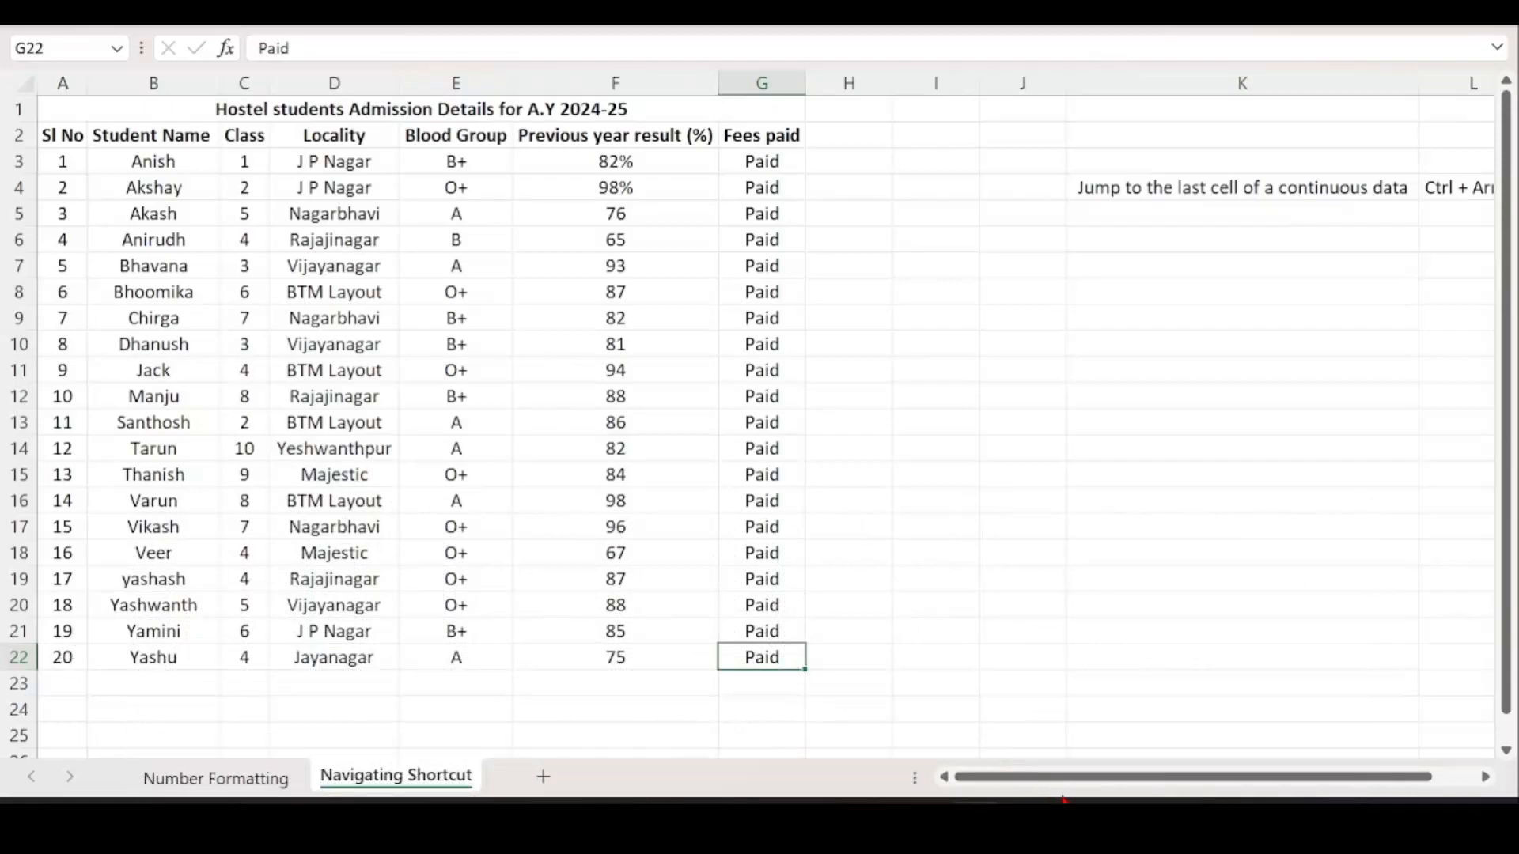
key(ctrl+Up)
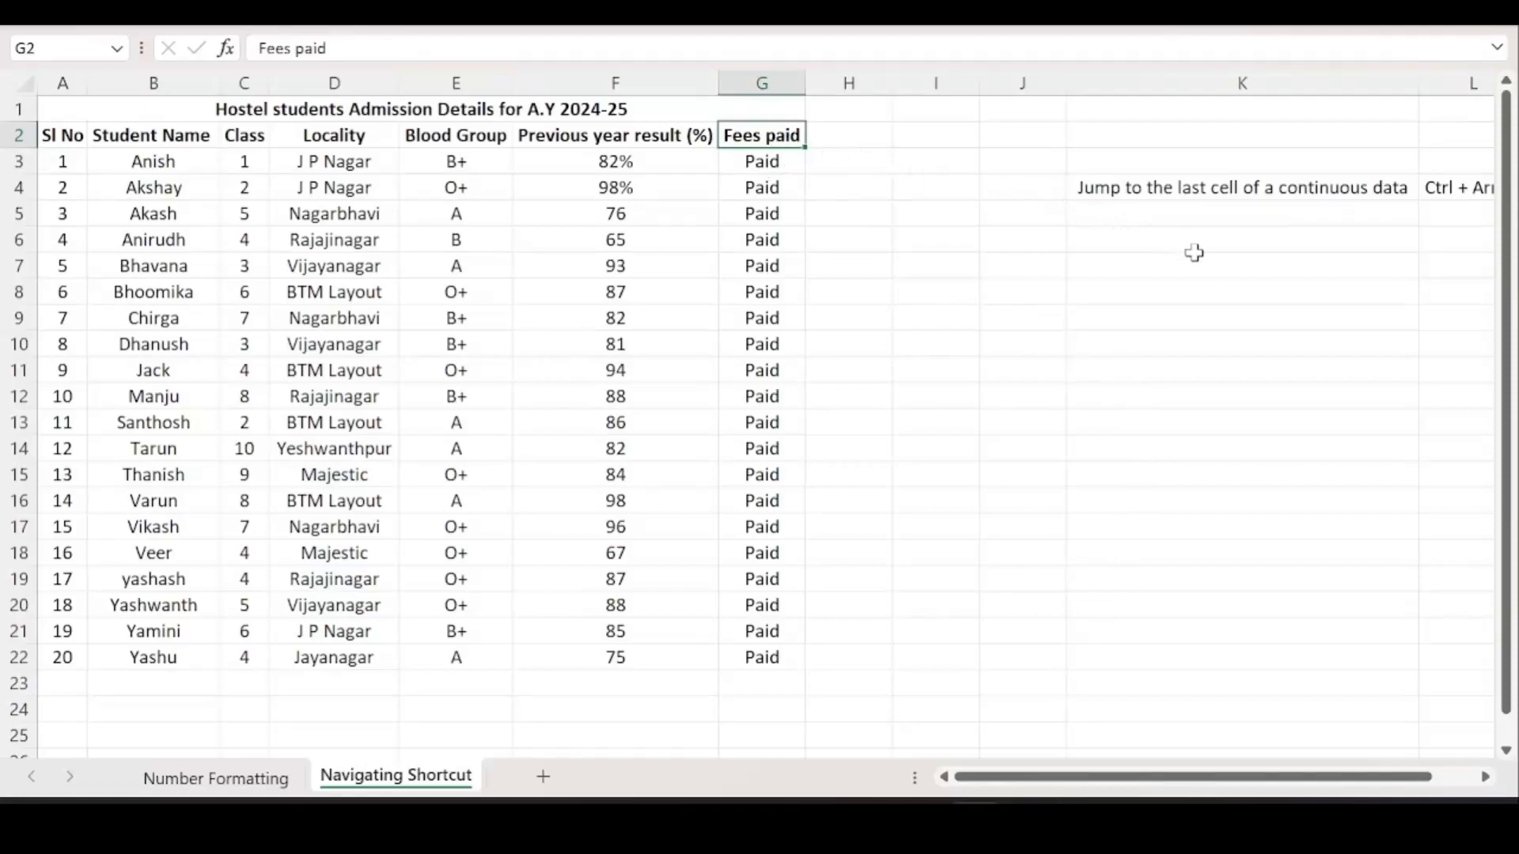
key(ctrl+Left)
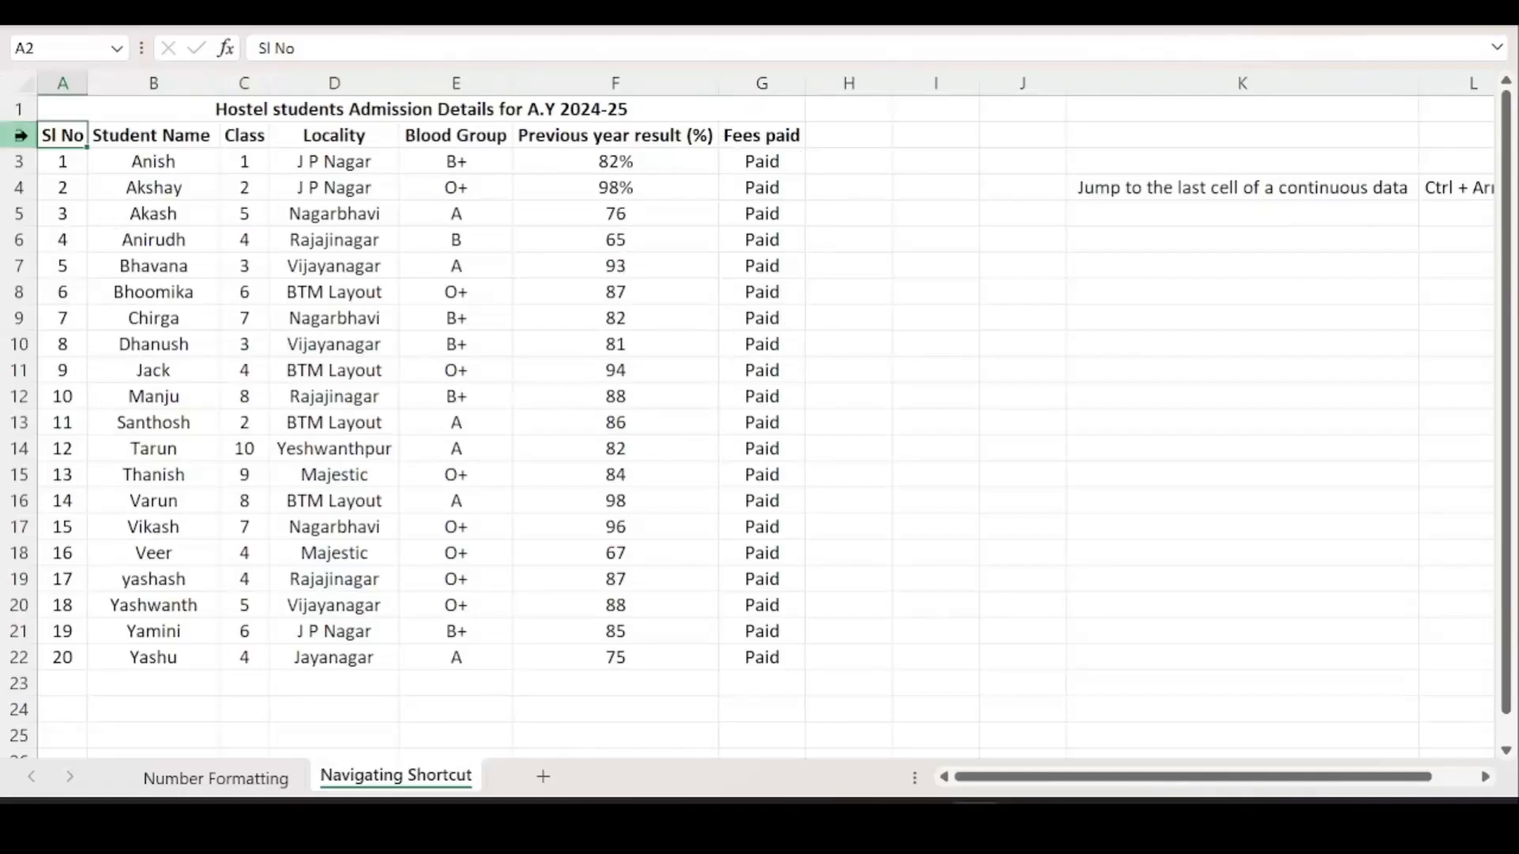
scroll(178, 322, down, 2)
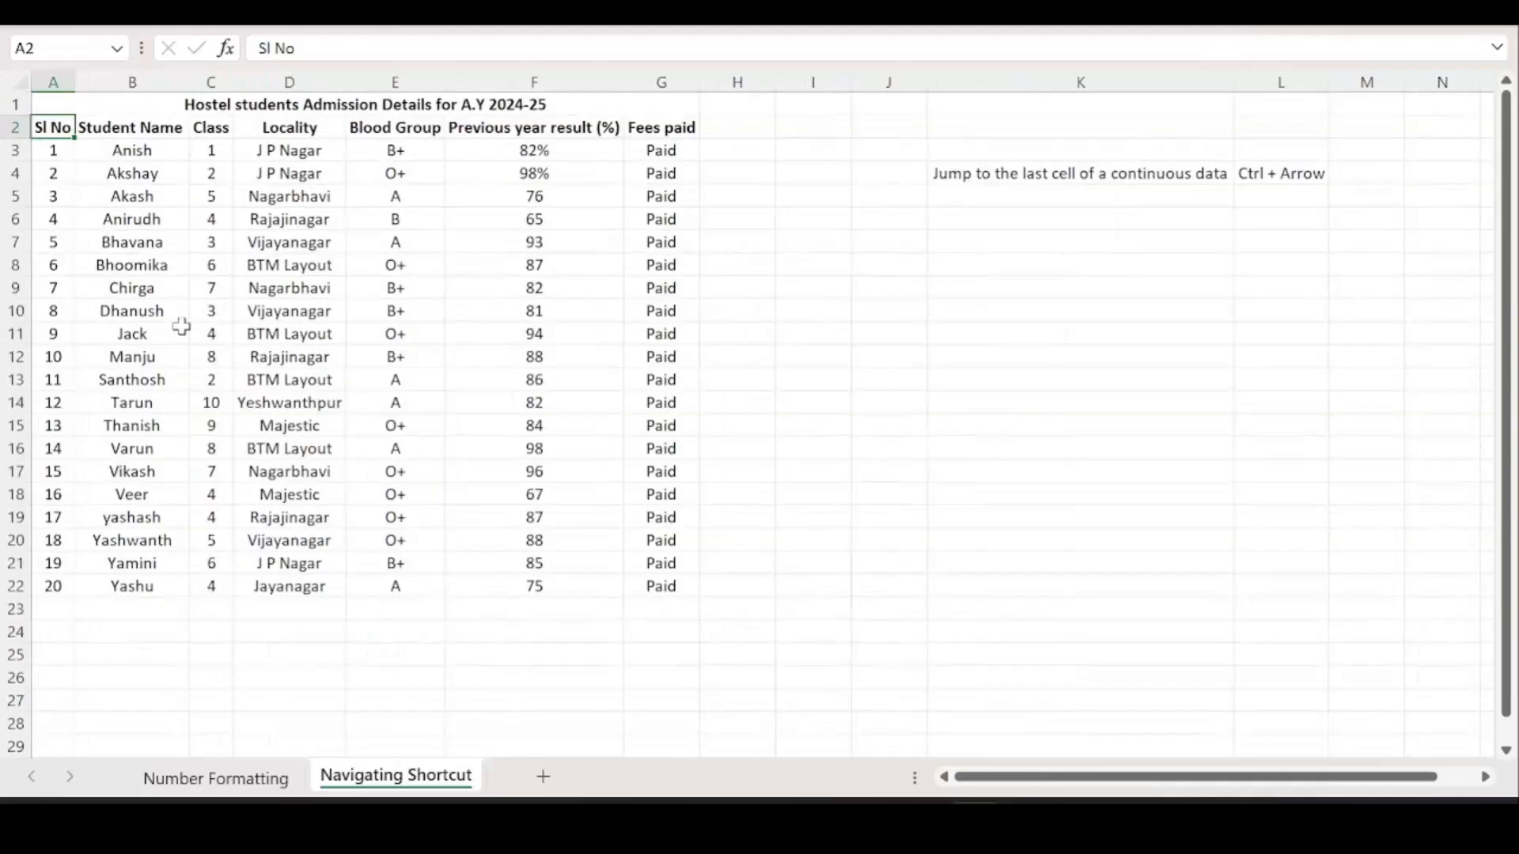
scroll(181, 325, up, 3)
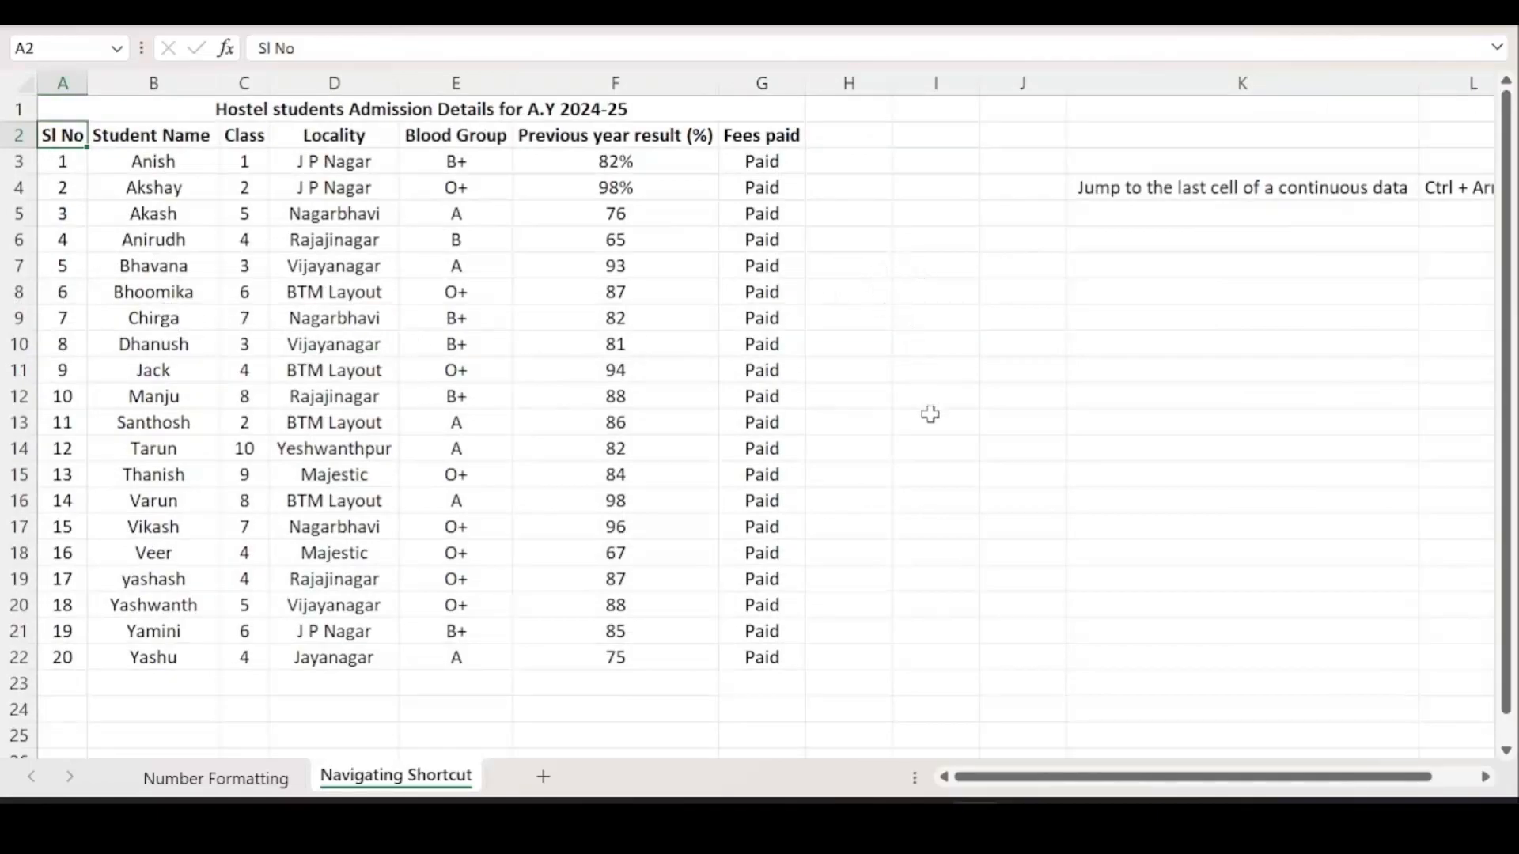
Enter 'Select all the data in a continuos data' in K5, then select the table A2:G22.
click(1205, 227)
text(S)
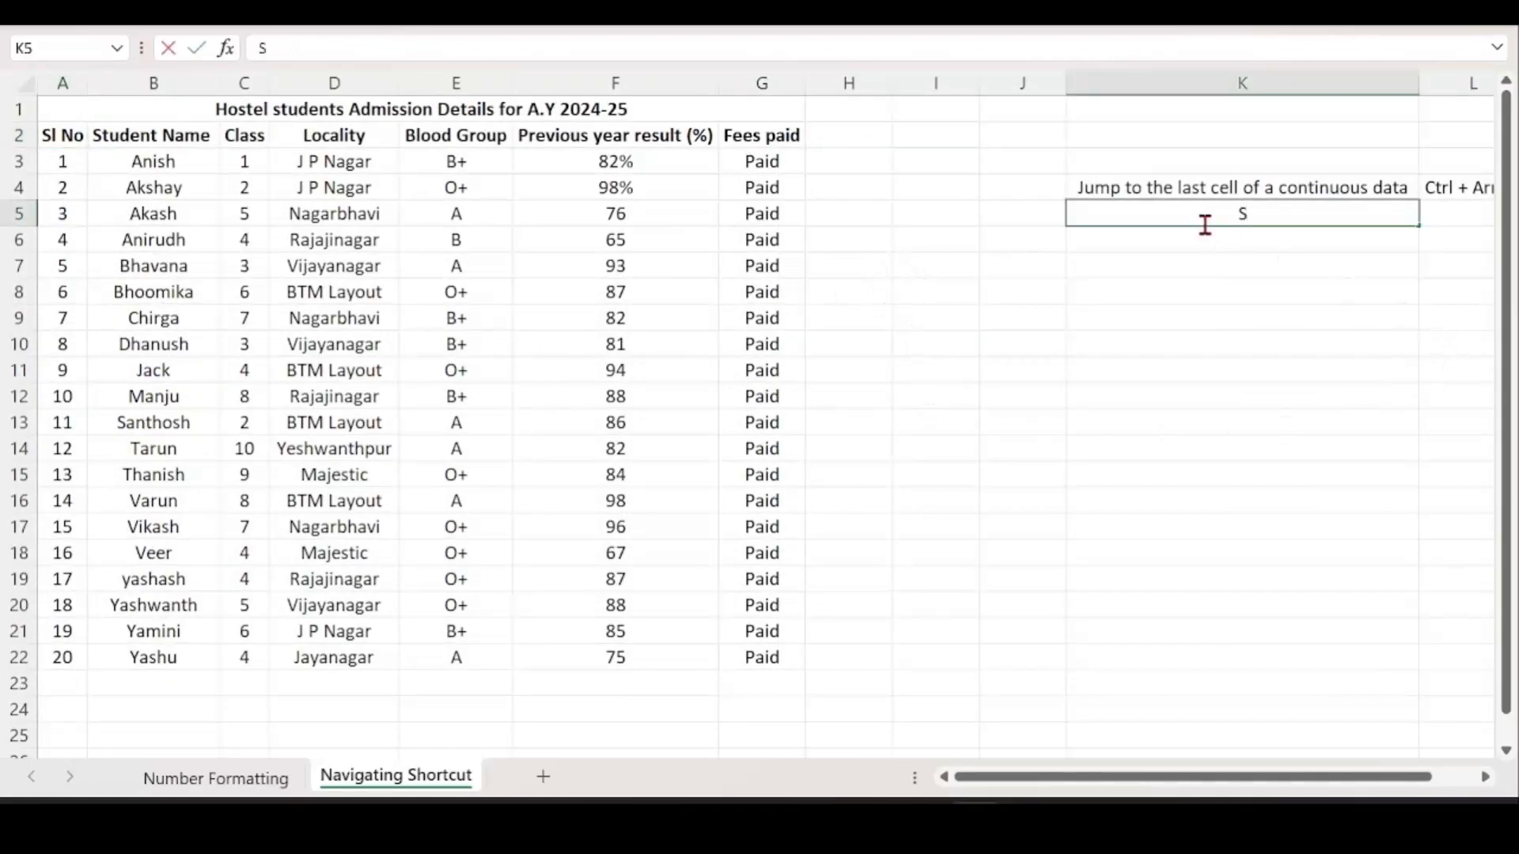
text(elect all the data in a )
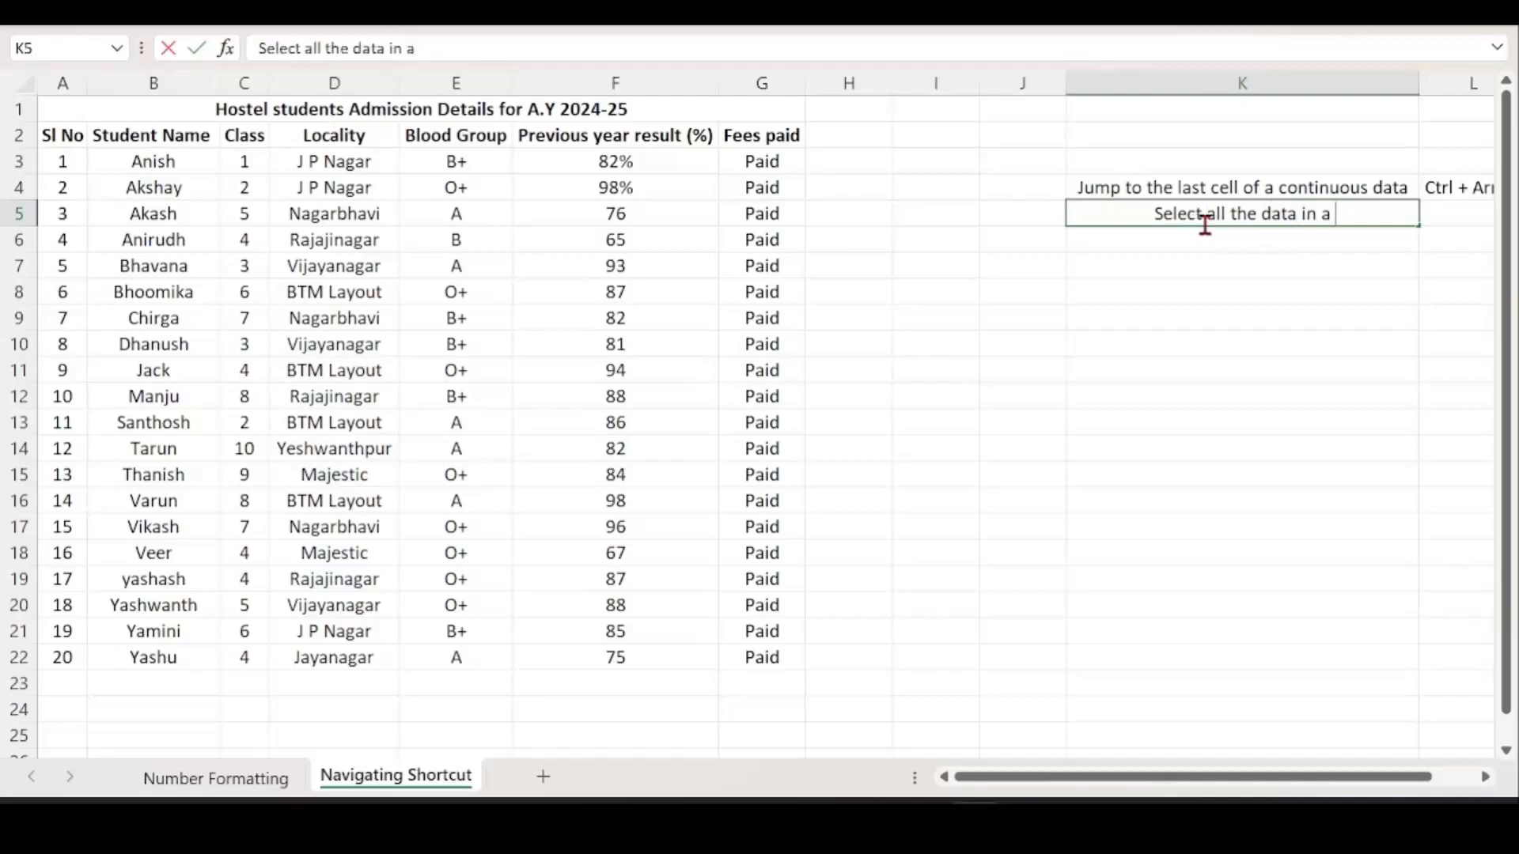
text(continuos data)
key(Tab)
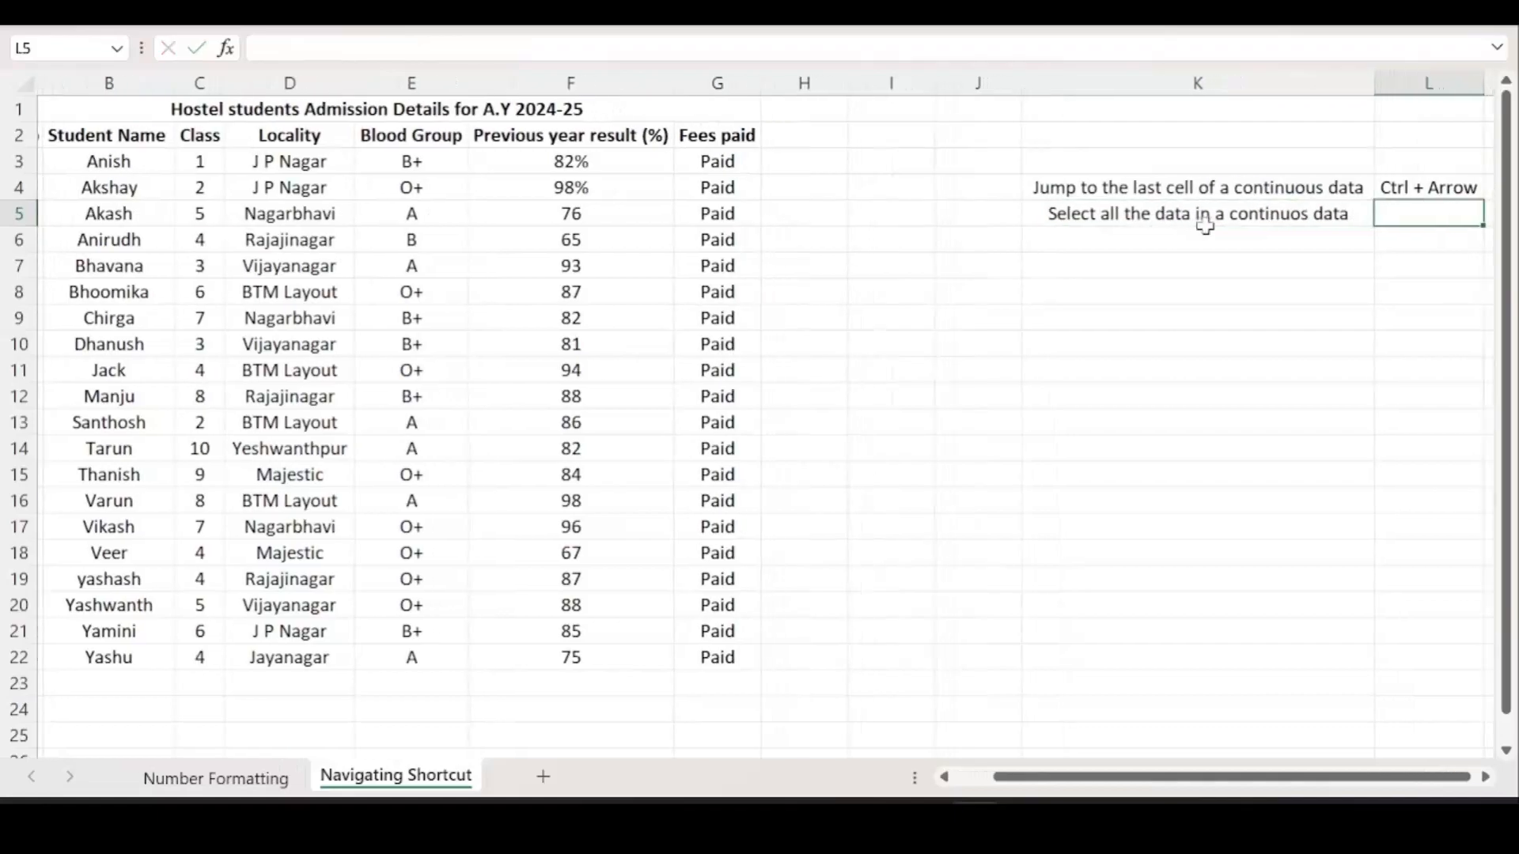
drag(1037, 783, 159, 427)
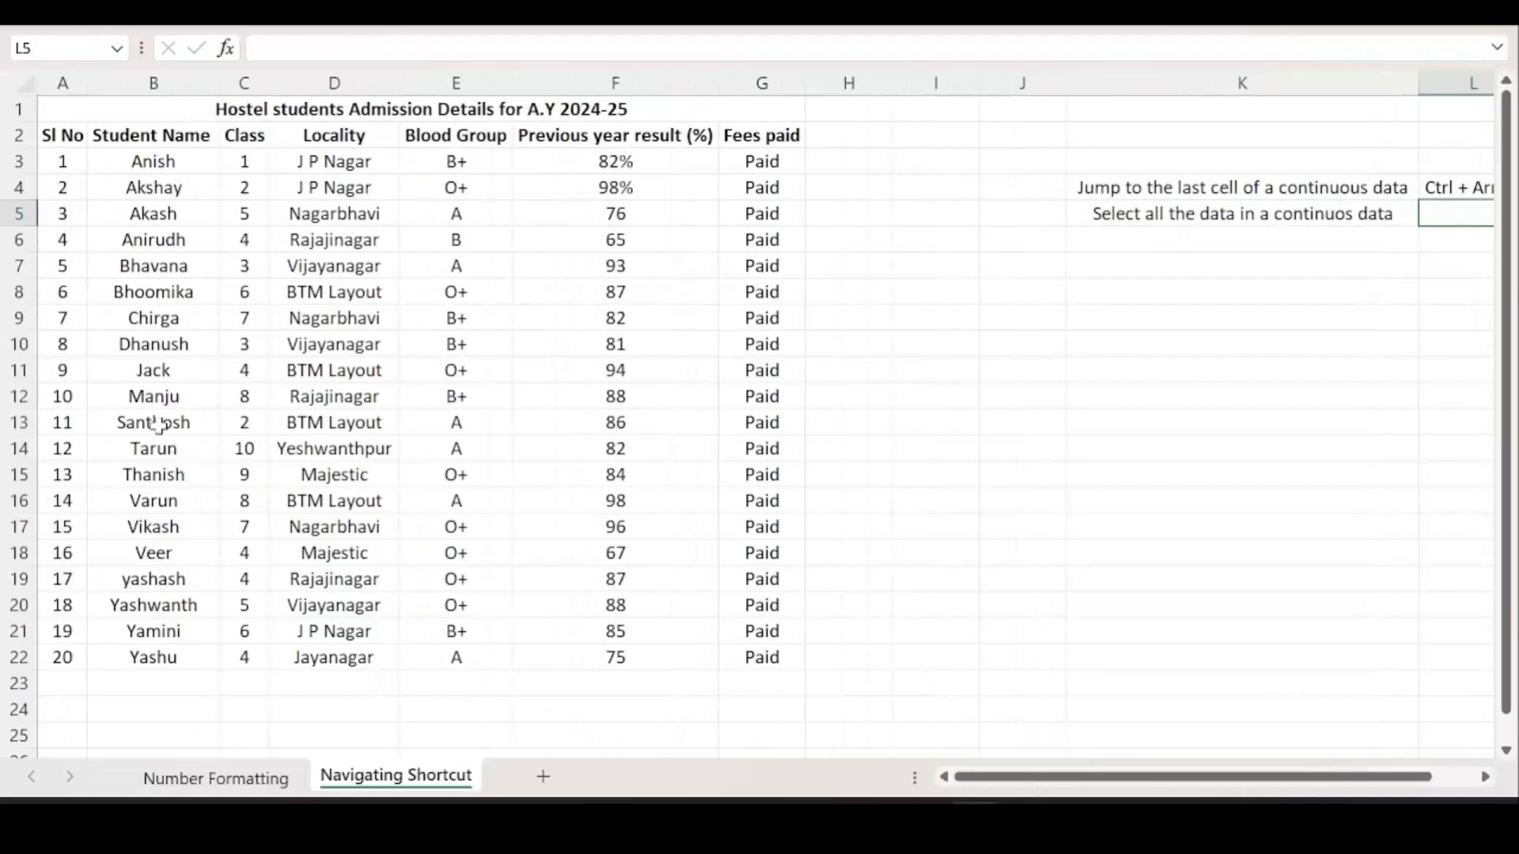
drag(47, 126, 782, 653)
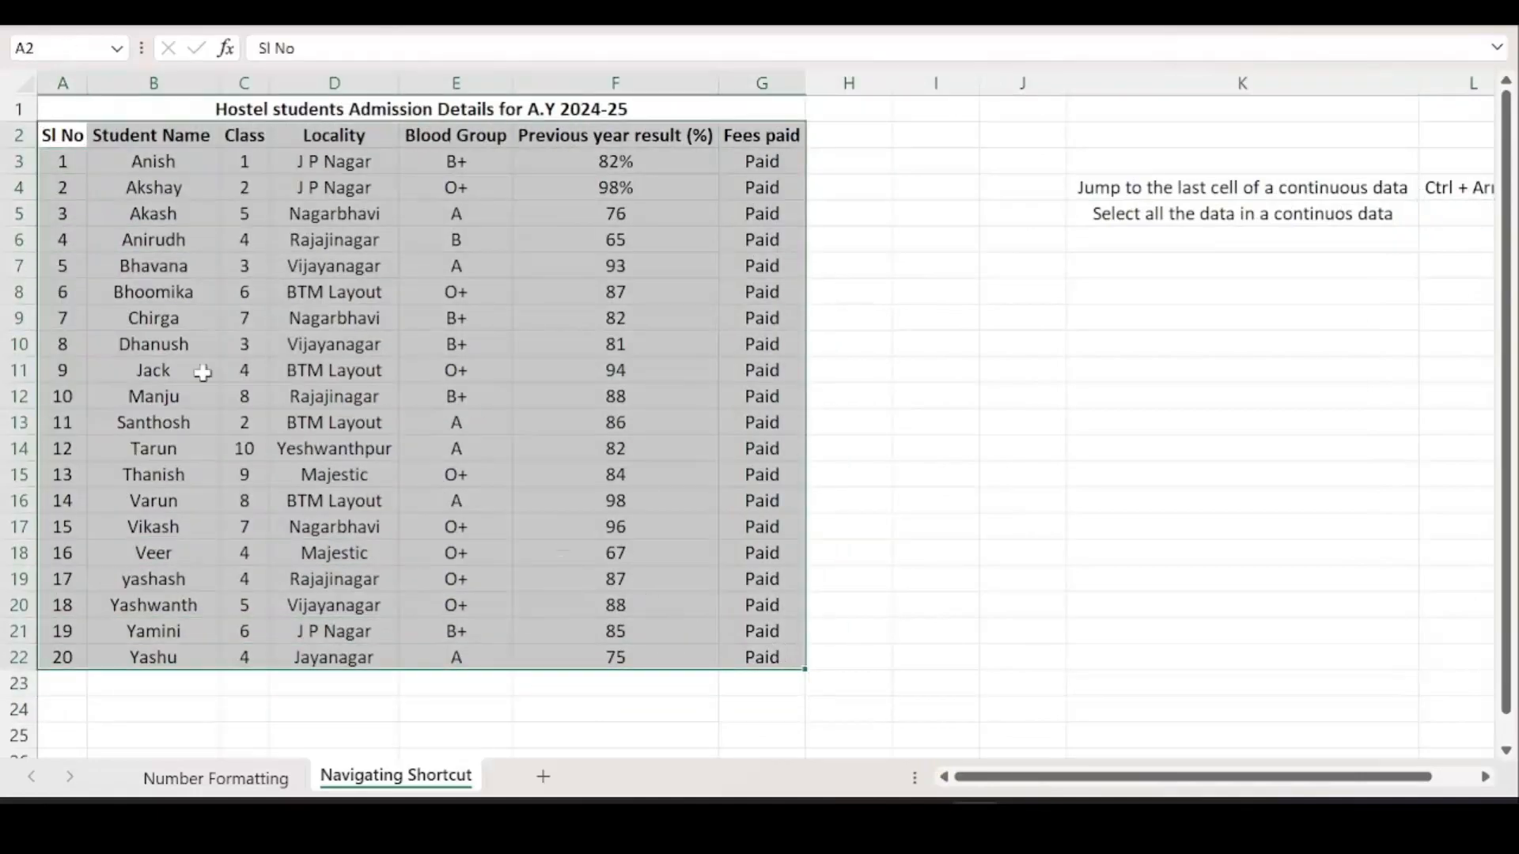
drag(47, 109, 709, 648)
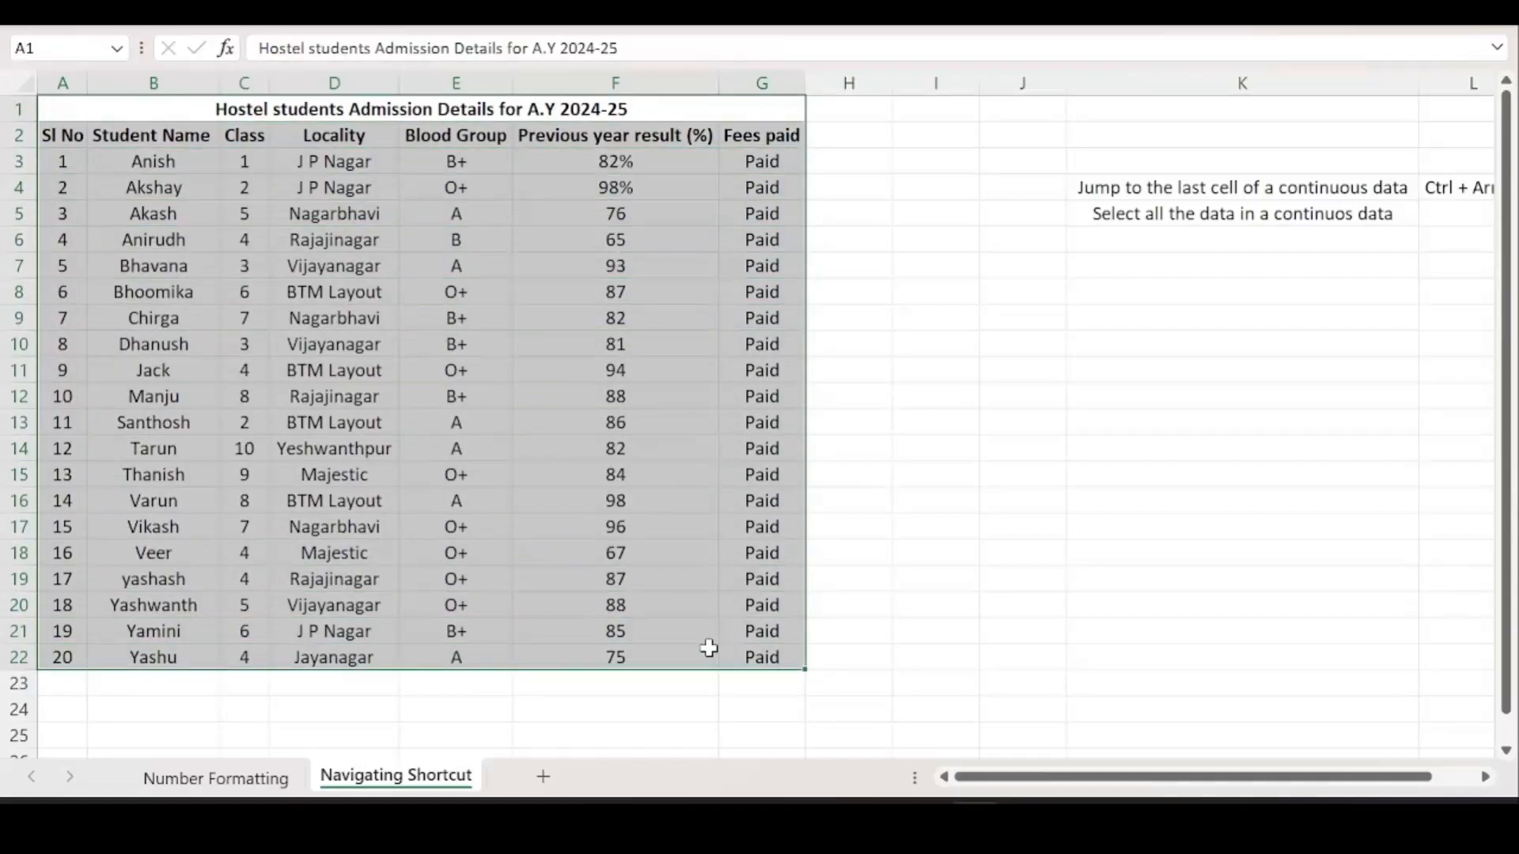
click(611, 546)
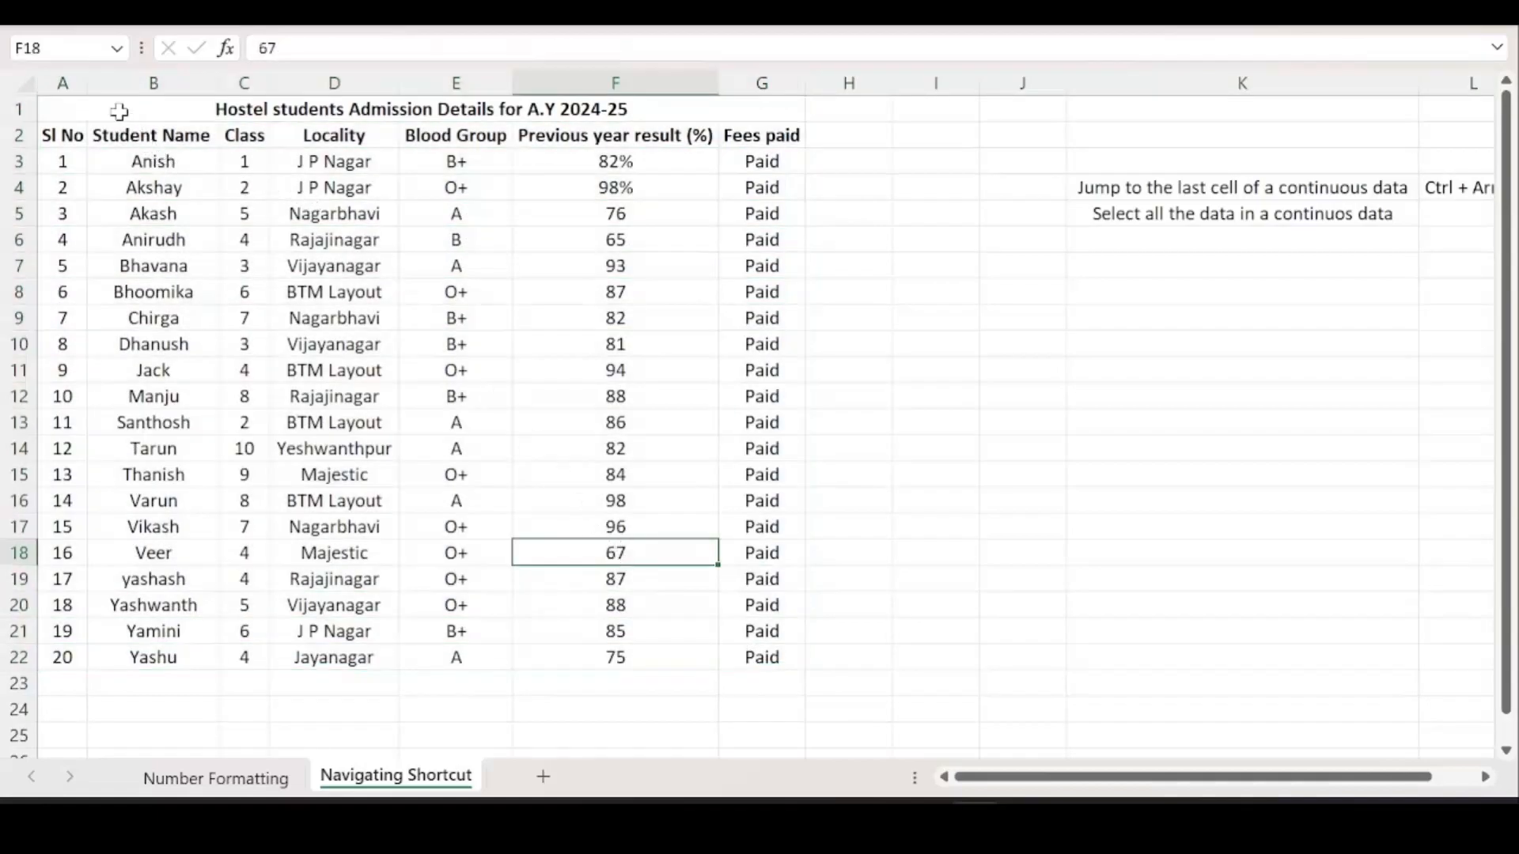
drag(108, 103, 190, 657)
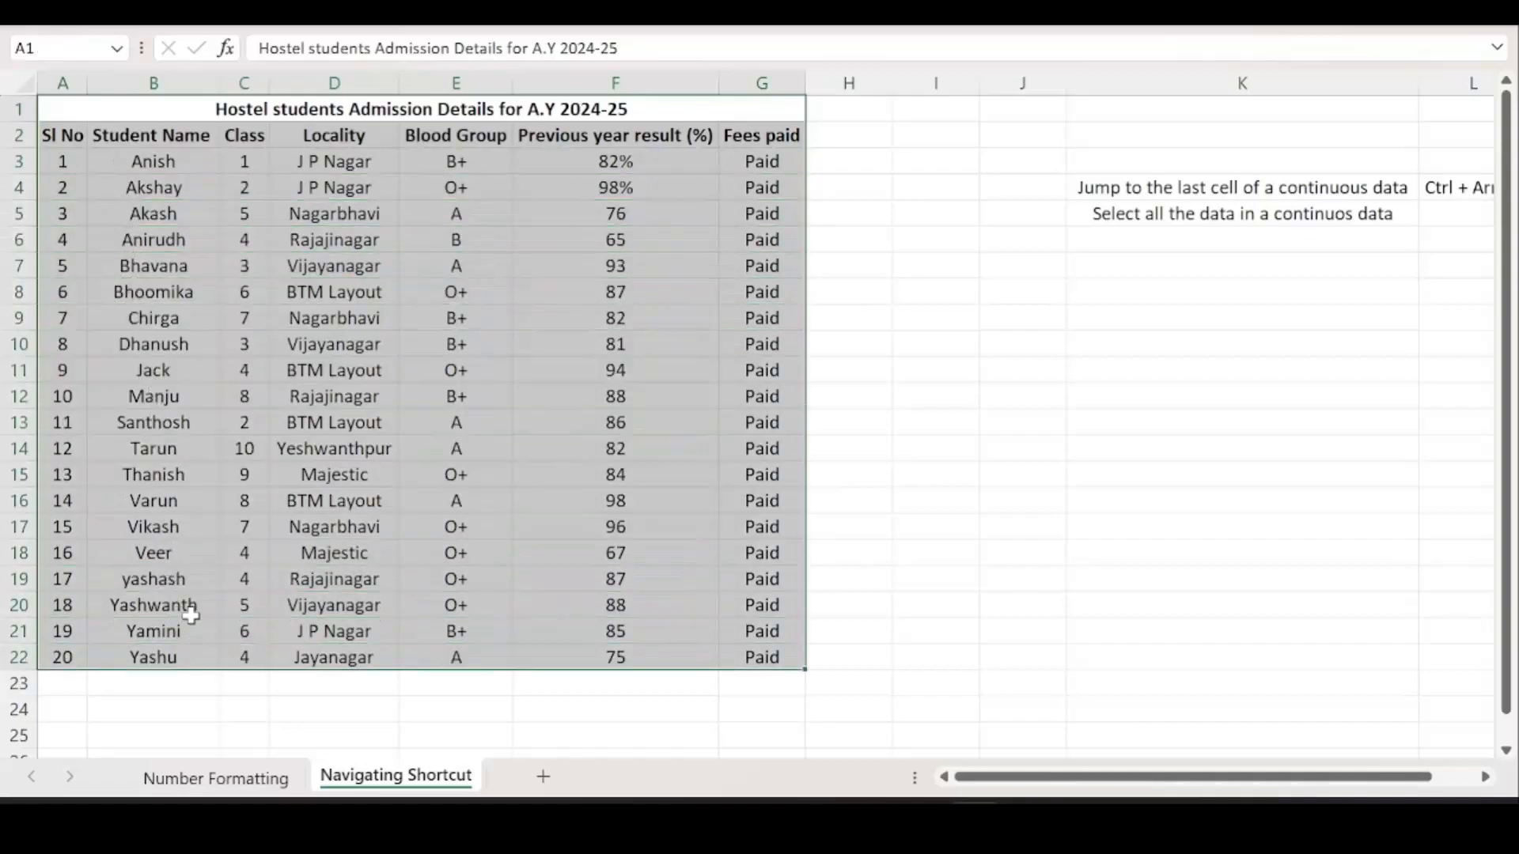
click(191, 615)
drag(101, 115, 221, 662)
click(215, 633)
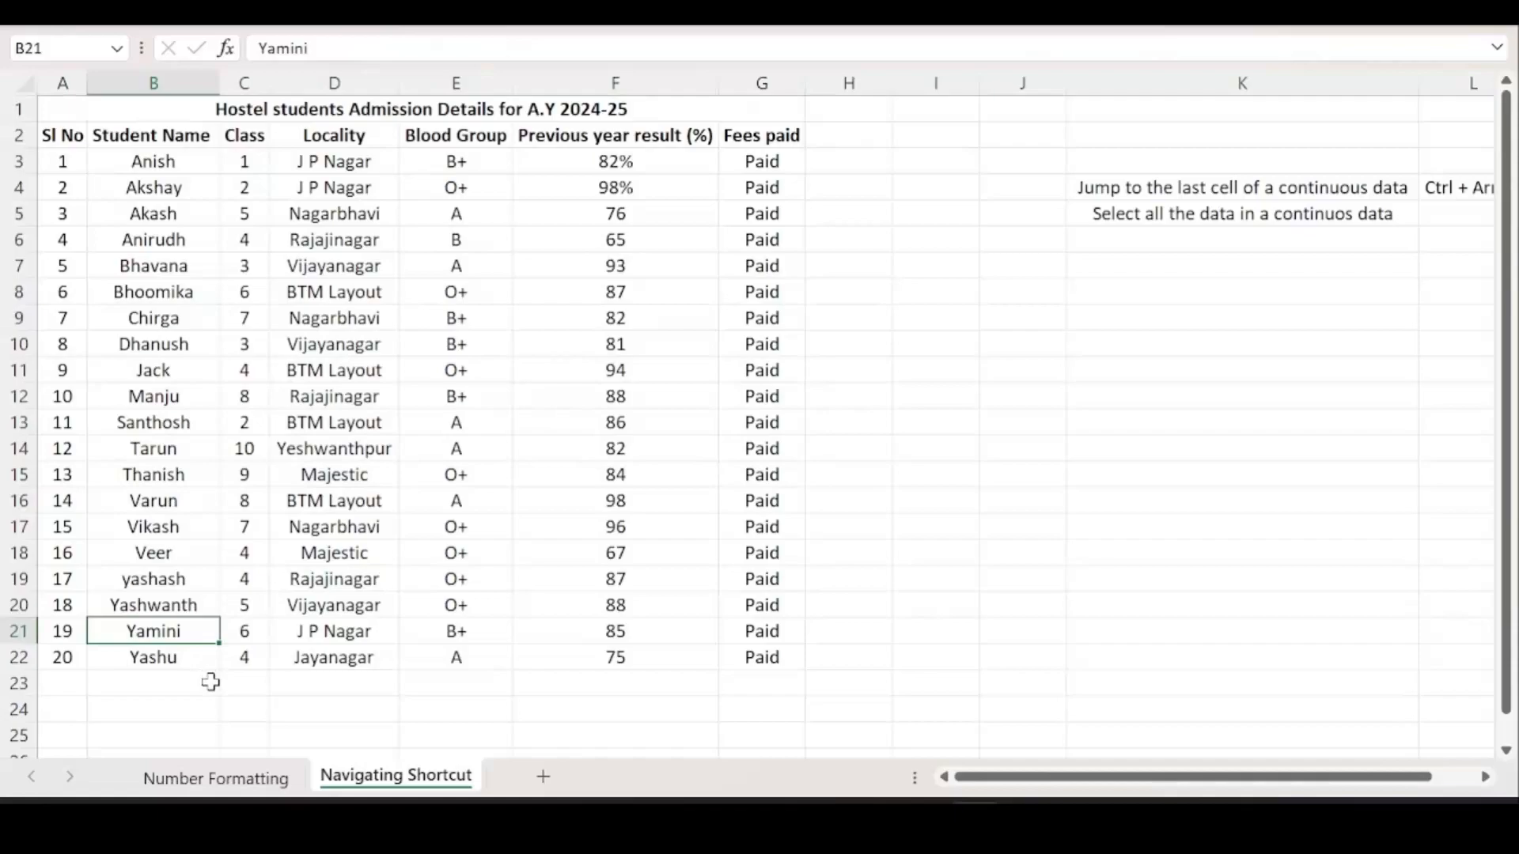
drag(76, 112, 311, 649)
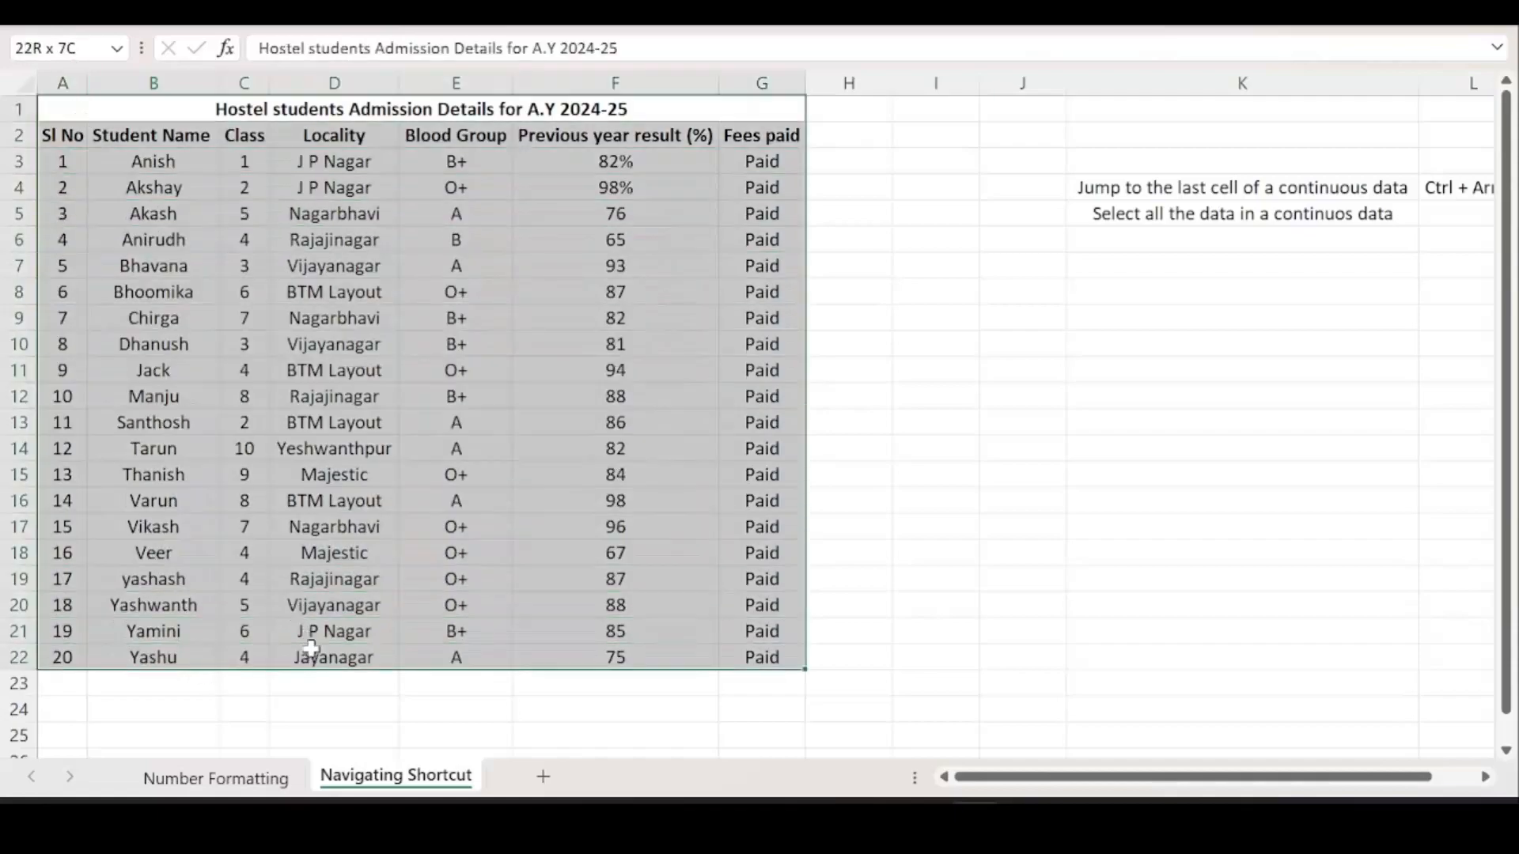
click(299, 629)
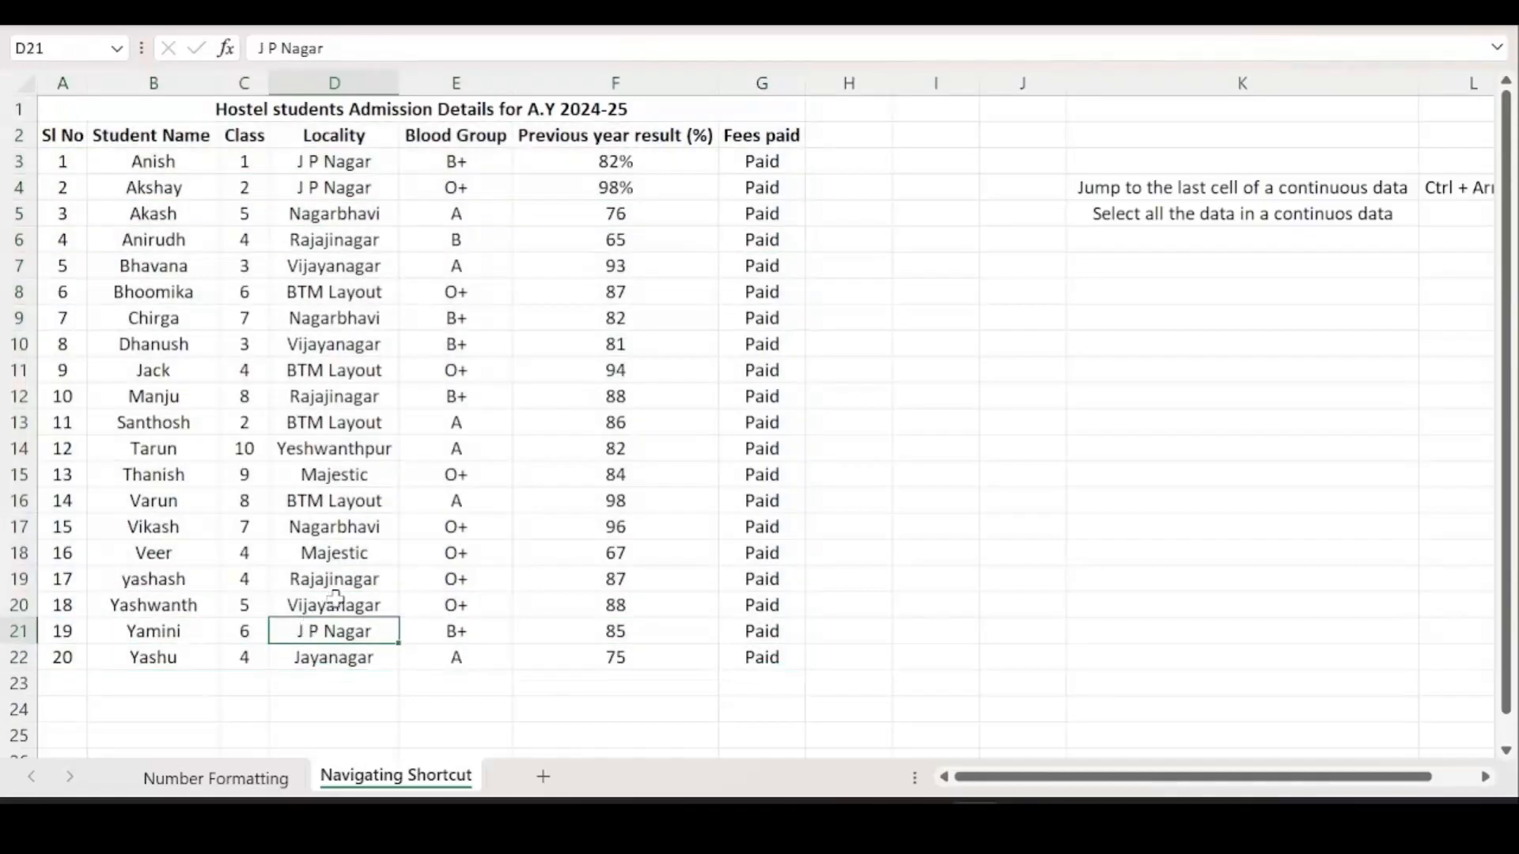
click(1456, 215)
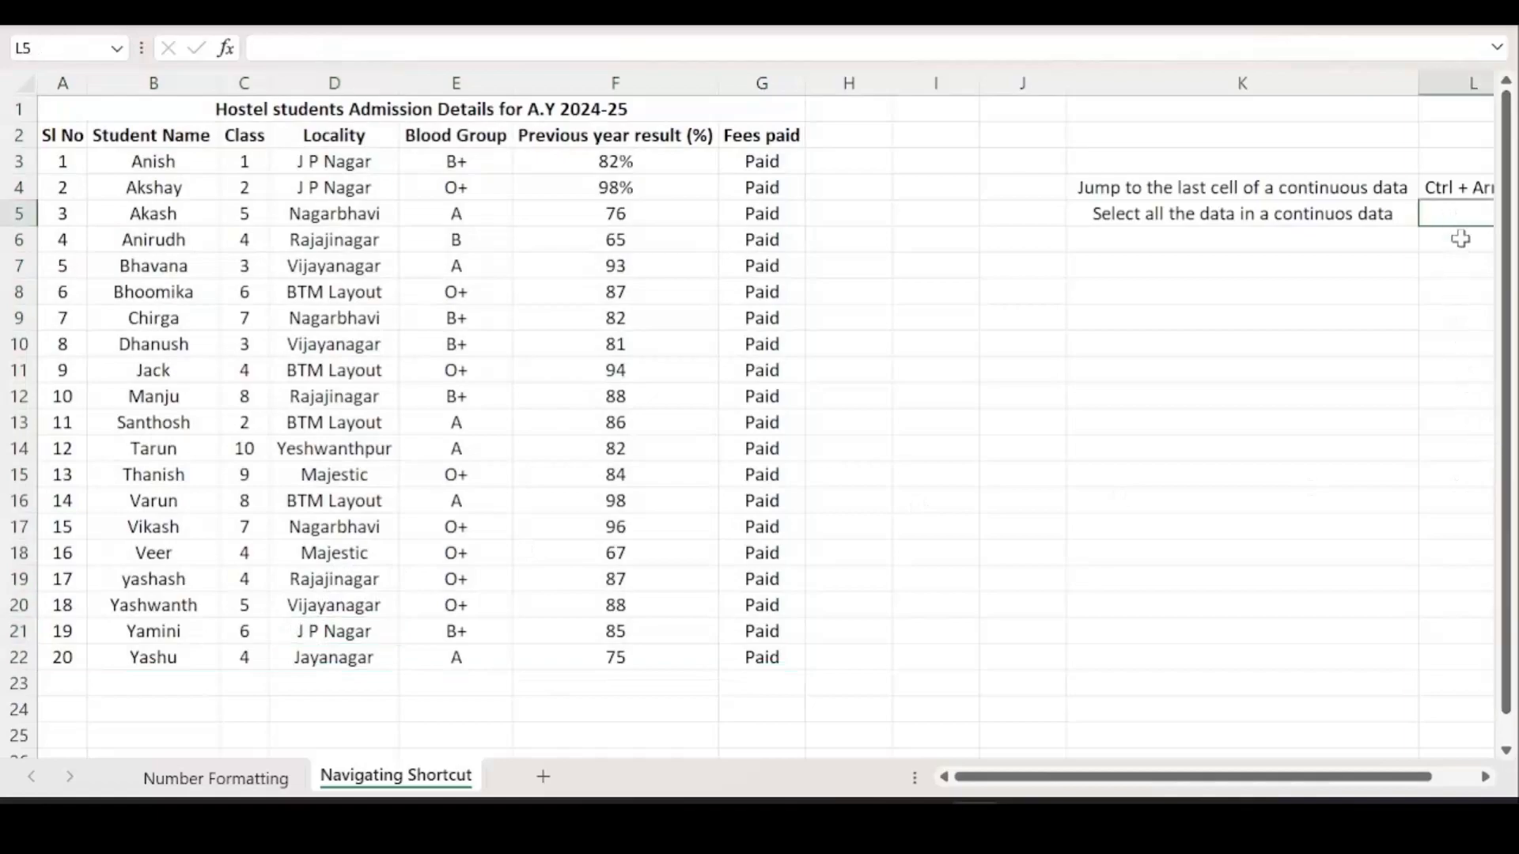
Type 'Ctrl + Shift + Arrow' into cell L5.
text(Ctrl)
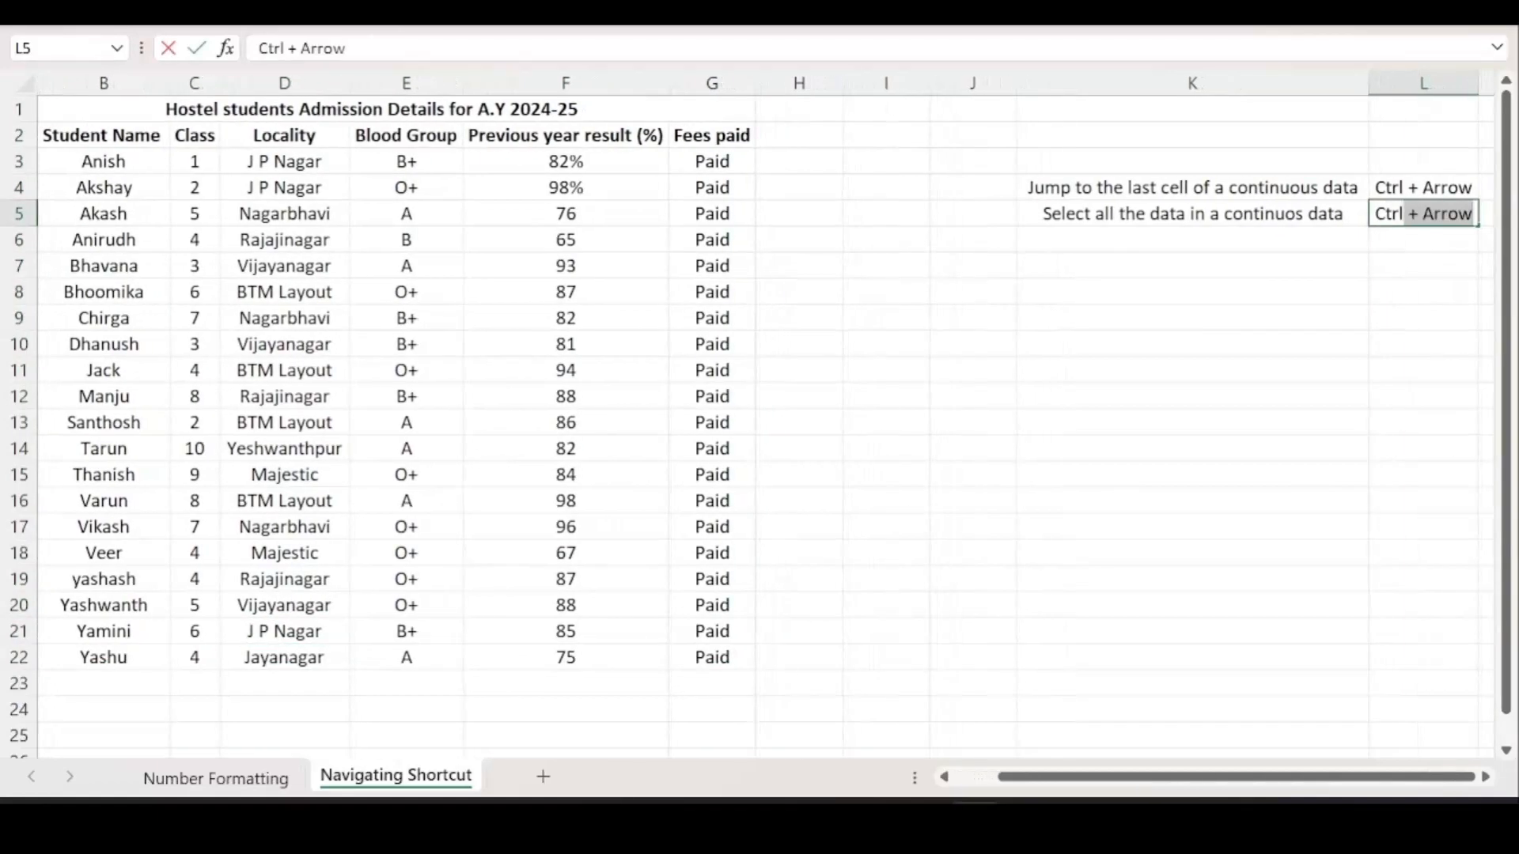
text( + Shift)
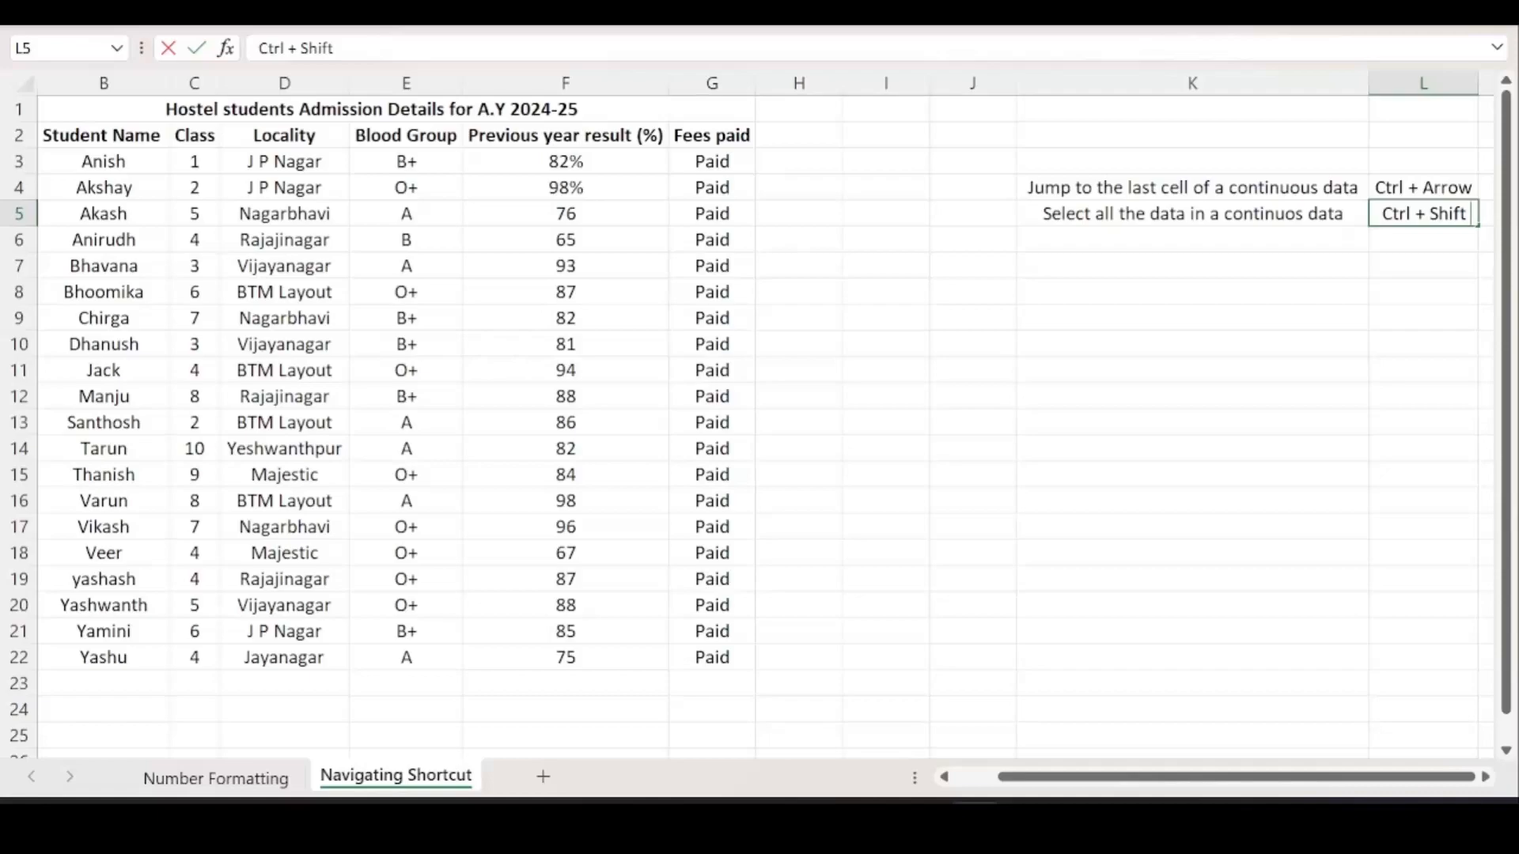
text( +)
text( Arrow)
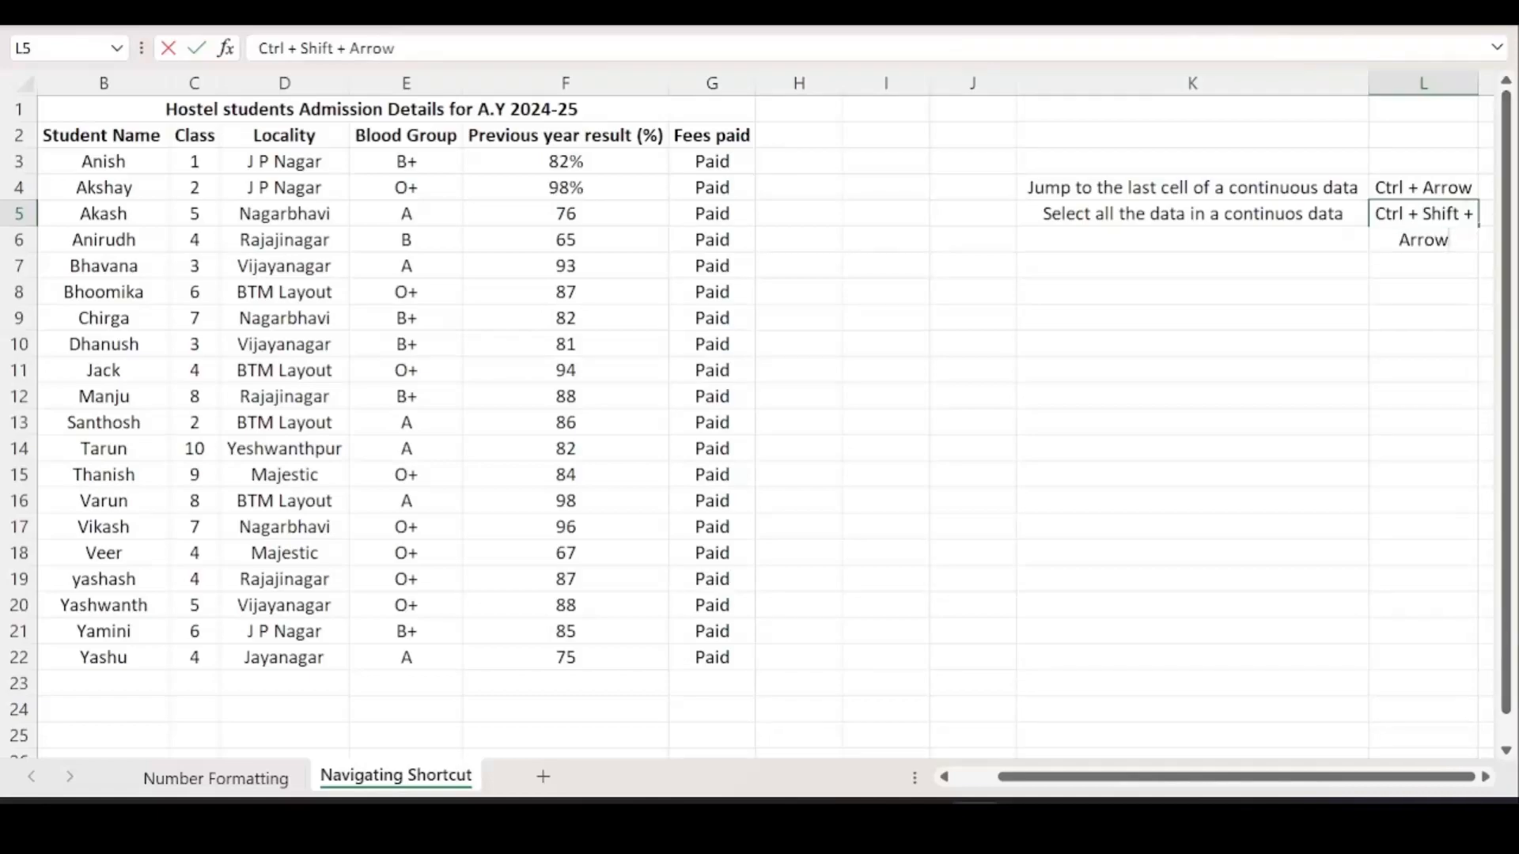
Commit the Ctrl + Shift + Arrow entry and autofit column L.
click(1361, 378)
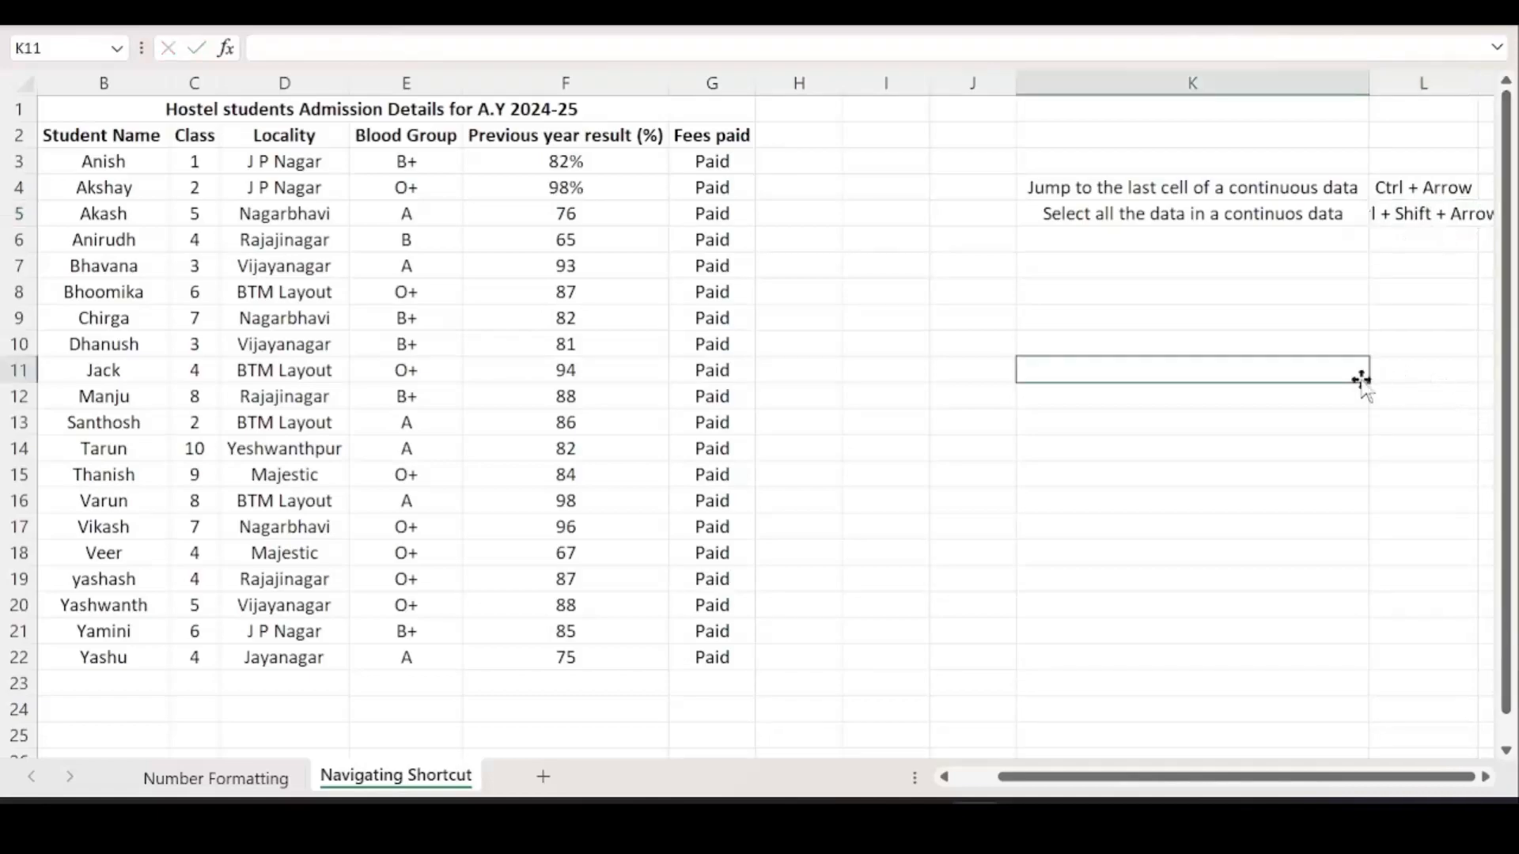
double_click(1478, 82)
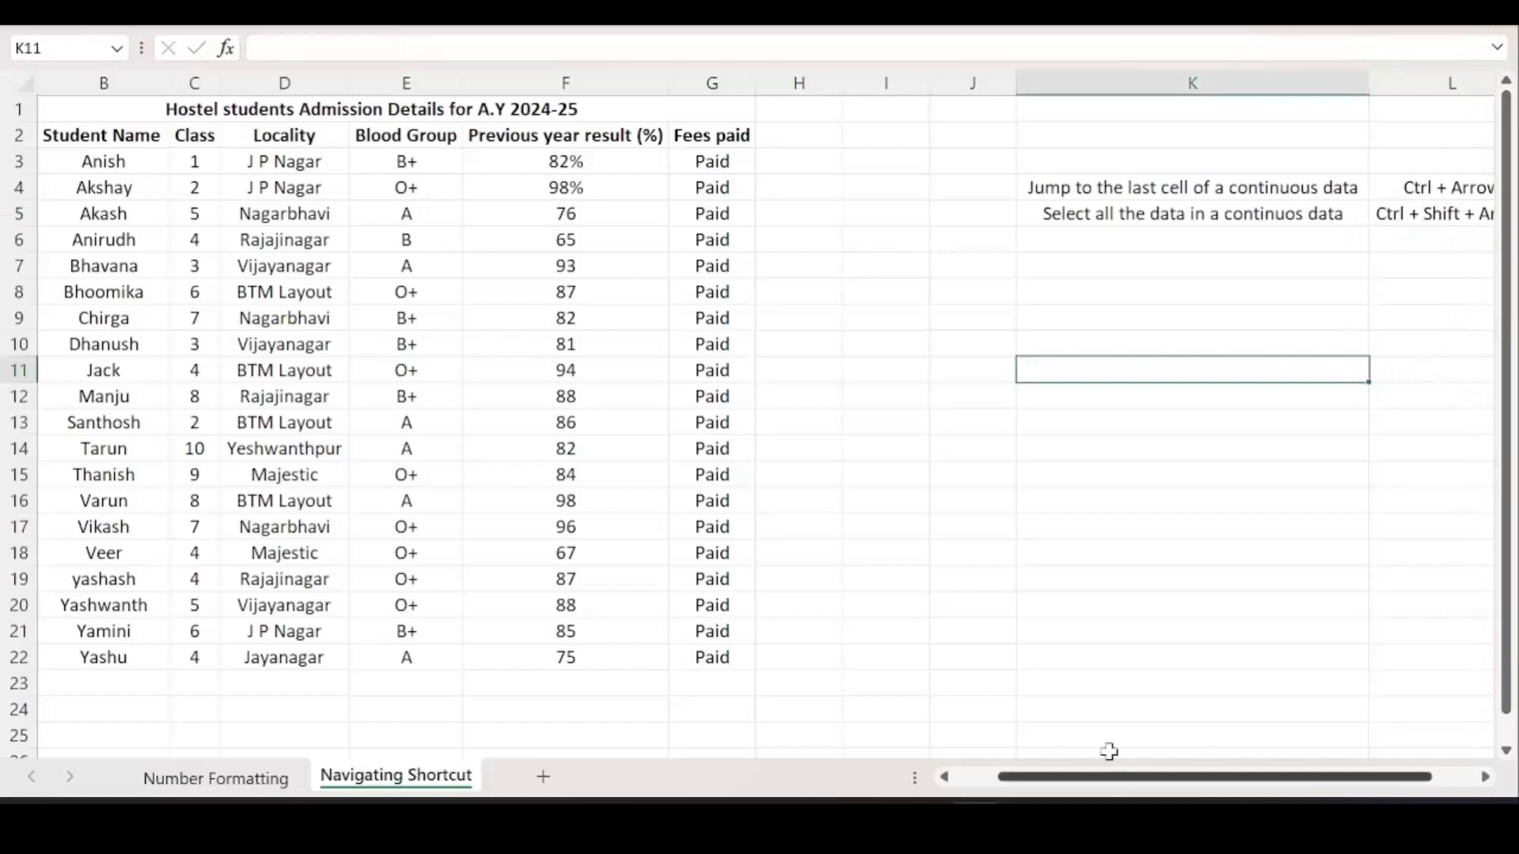
drag(1113, 776, 1071, 781)
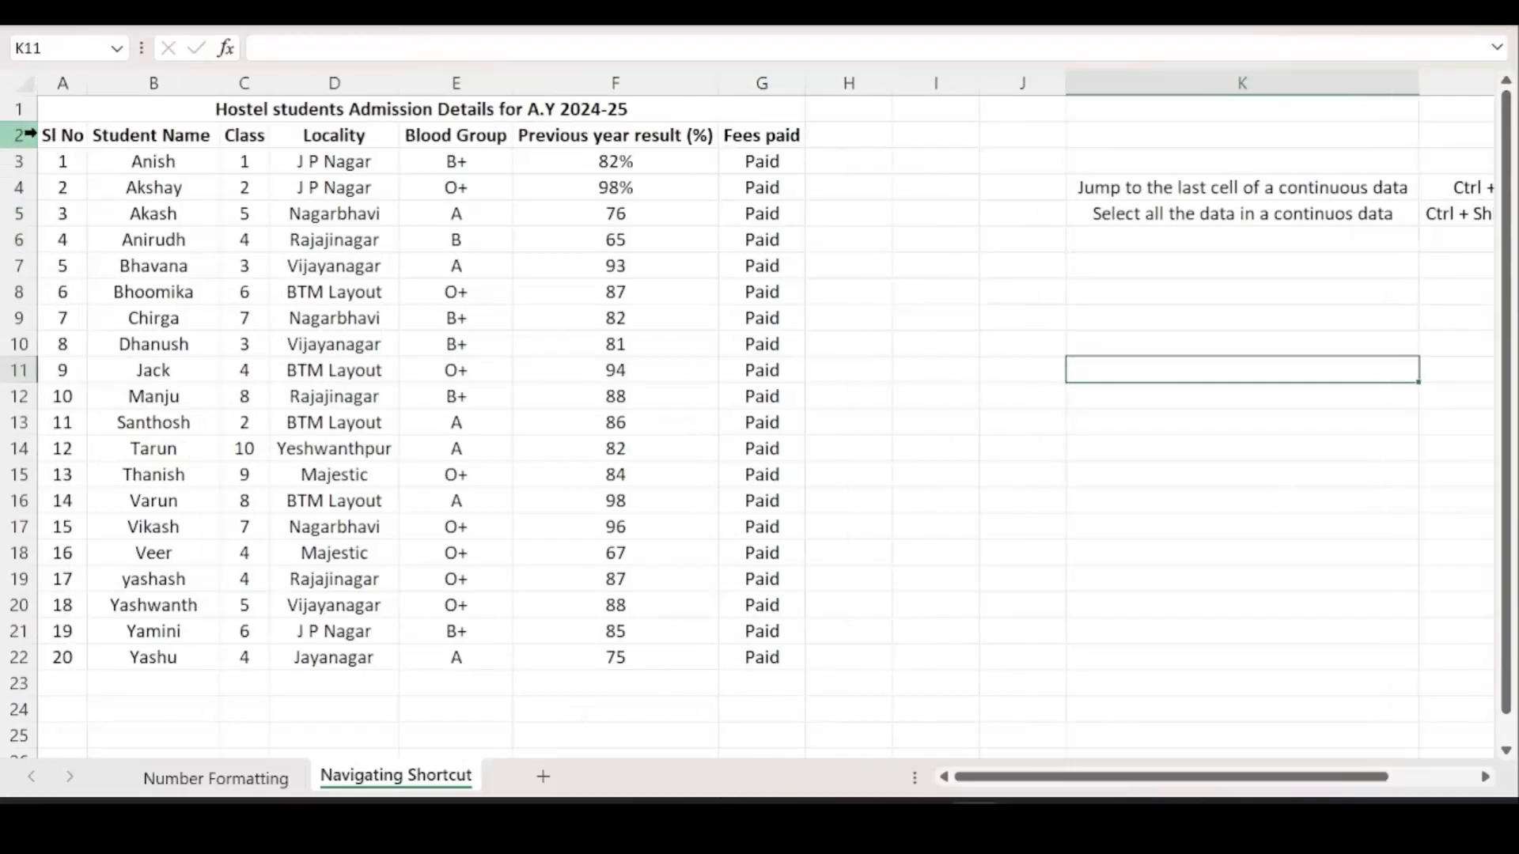
In the Locality column, practise Ctrl+Down, Ctrl+Shift+Down and Ctrl+Up from Vijayanagar.
click(301, 288)
click(293, 118)
click(313, 266)
click(332, 344)
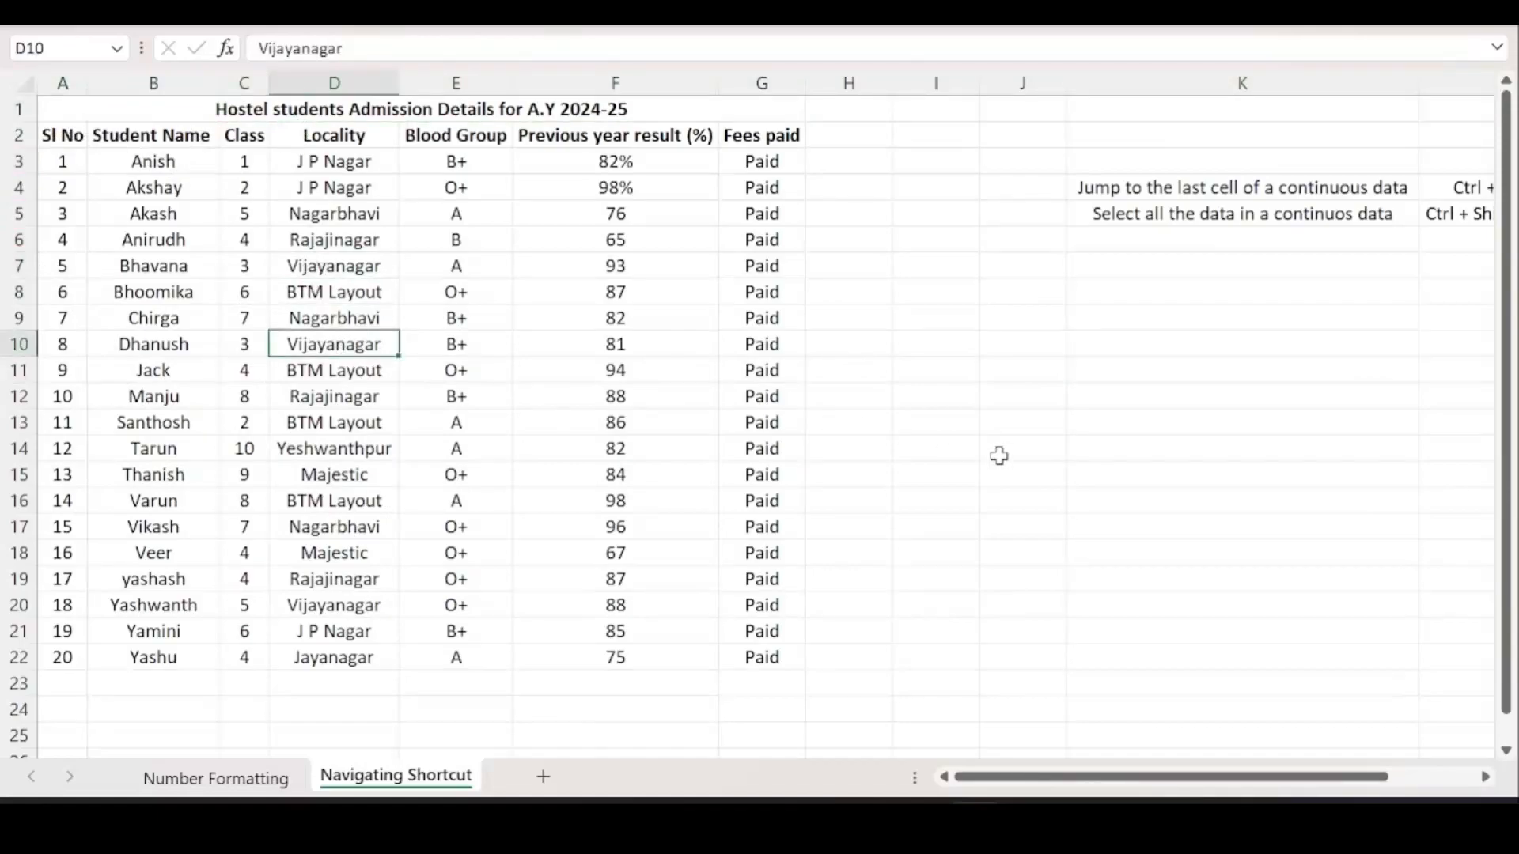
key(ctrl+Down)
key(ctrl+shift+Down)
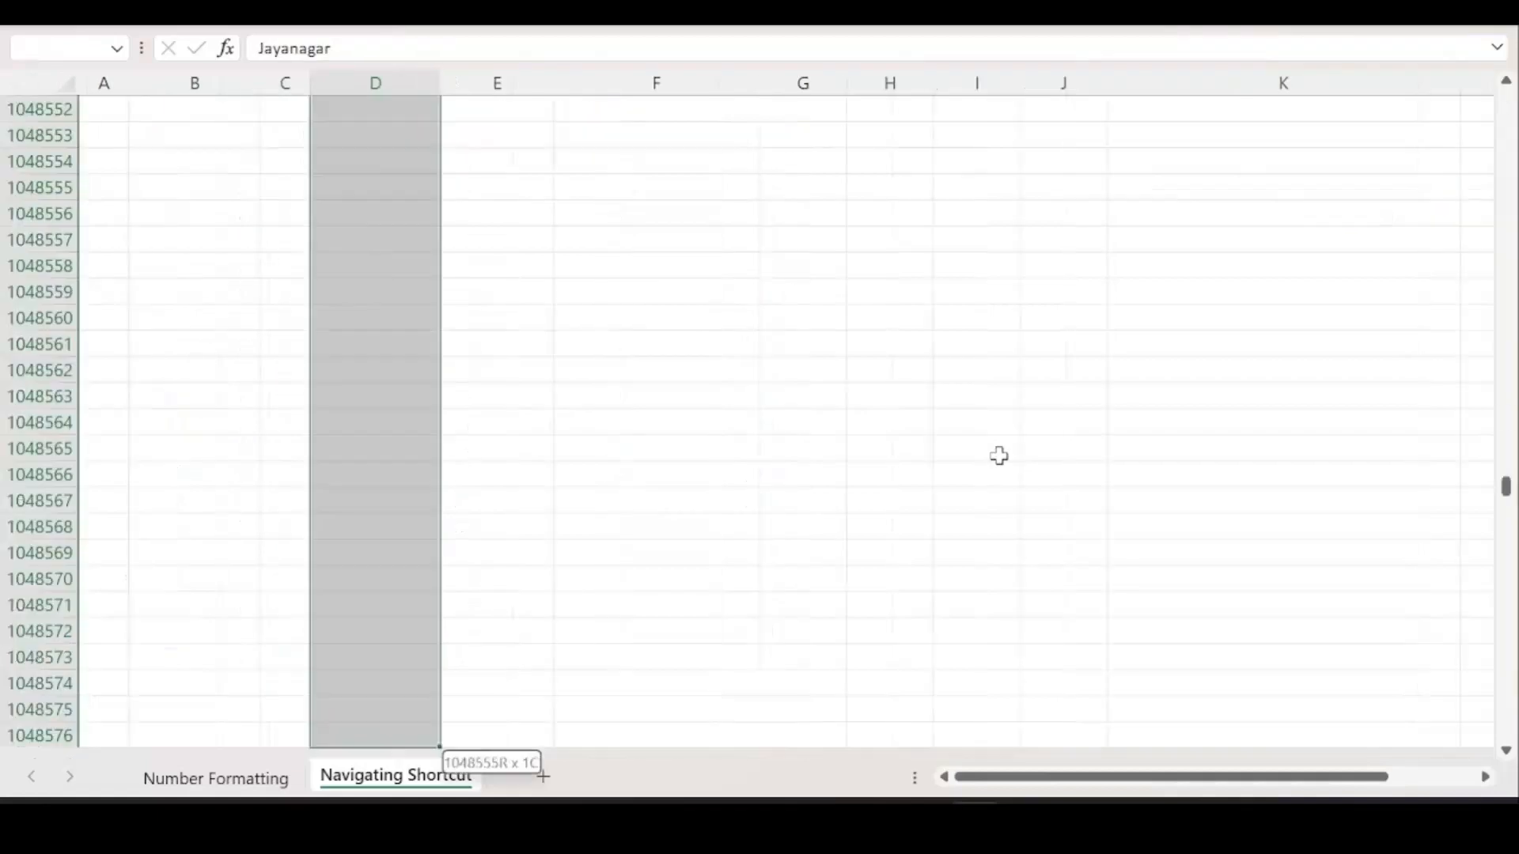
key(ctrl+Up)
scroll(391, 135, up, 1)
Select Locality entries with Ctrl+Shift+Down from D4, then from D5, down to the last row.
click(379, 187)
key(ctrl+shift+Down)
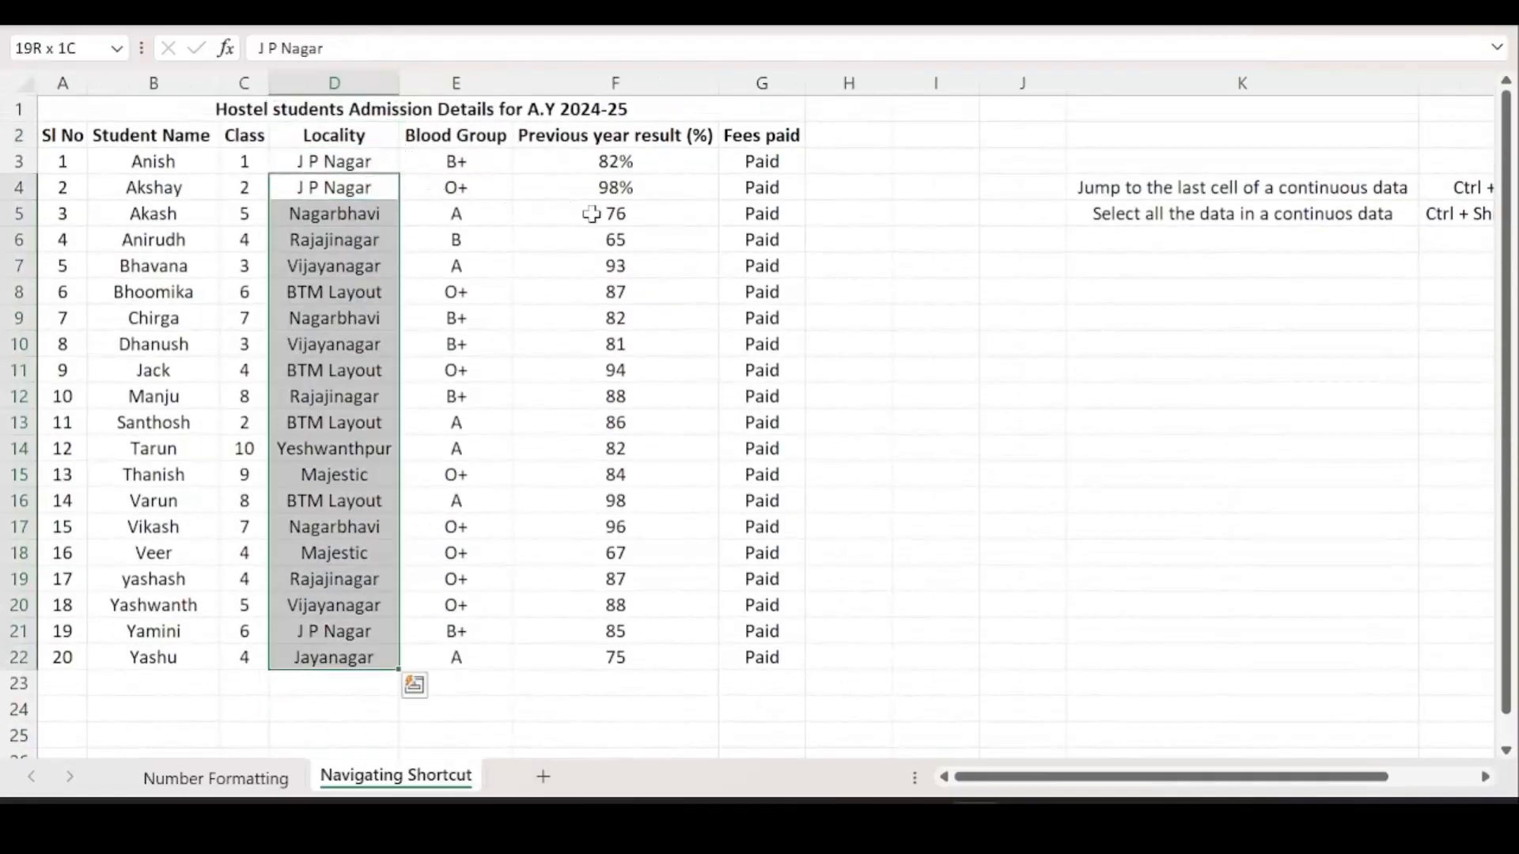
click(351, 193)
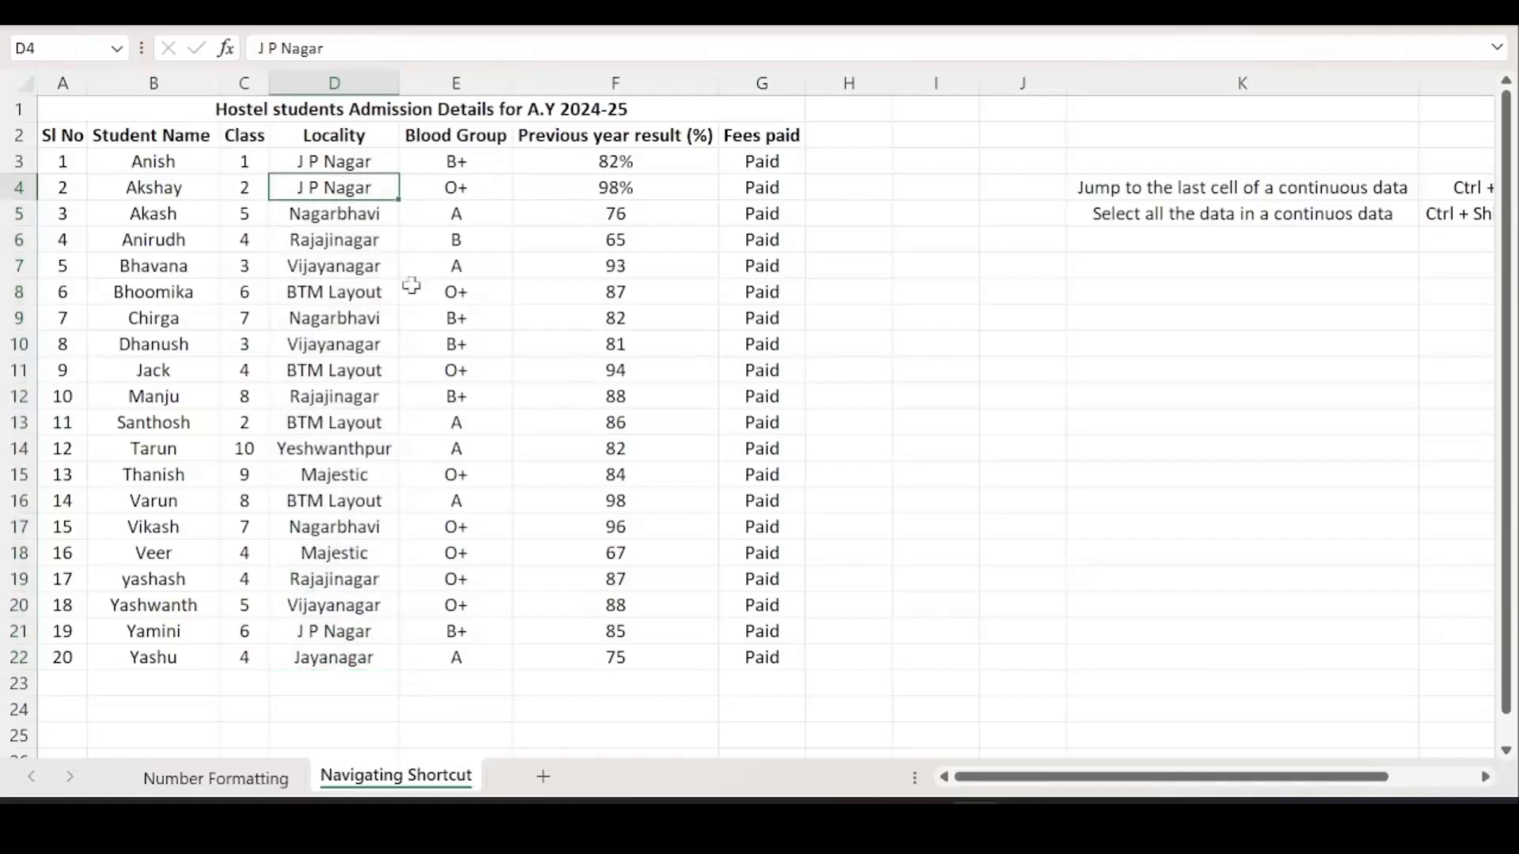
click(354, 213)
scroll(369, 213, up, 1)
scroll(369, 215, down, 1)
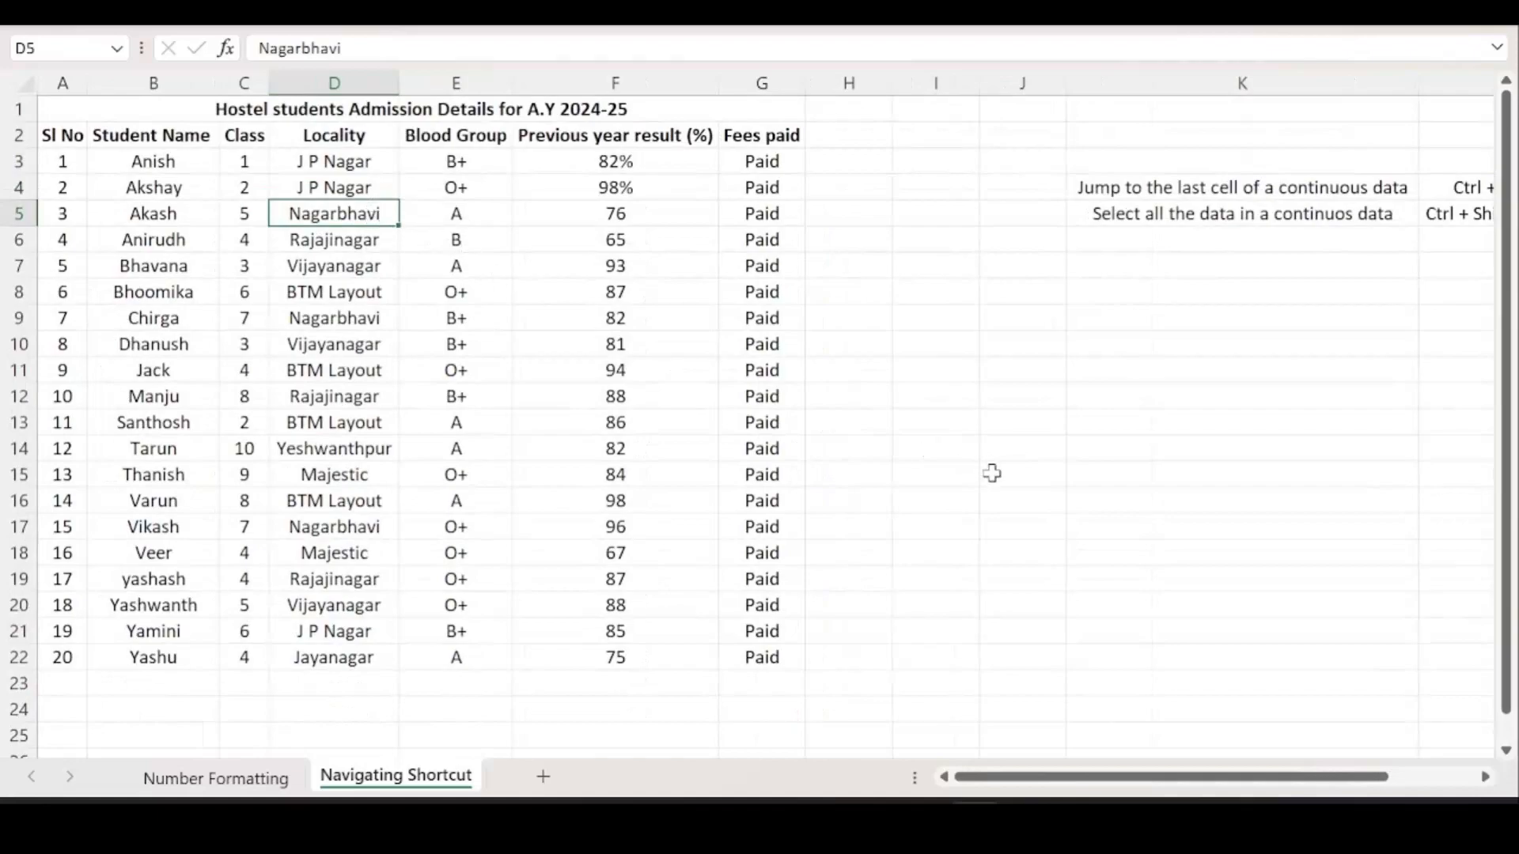
key(ctrl+shift+Down)
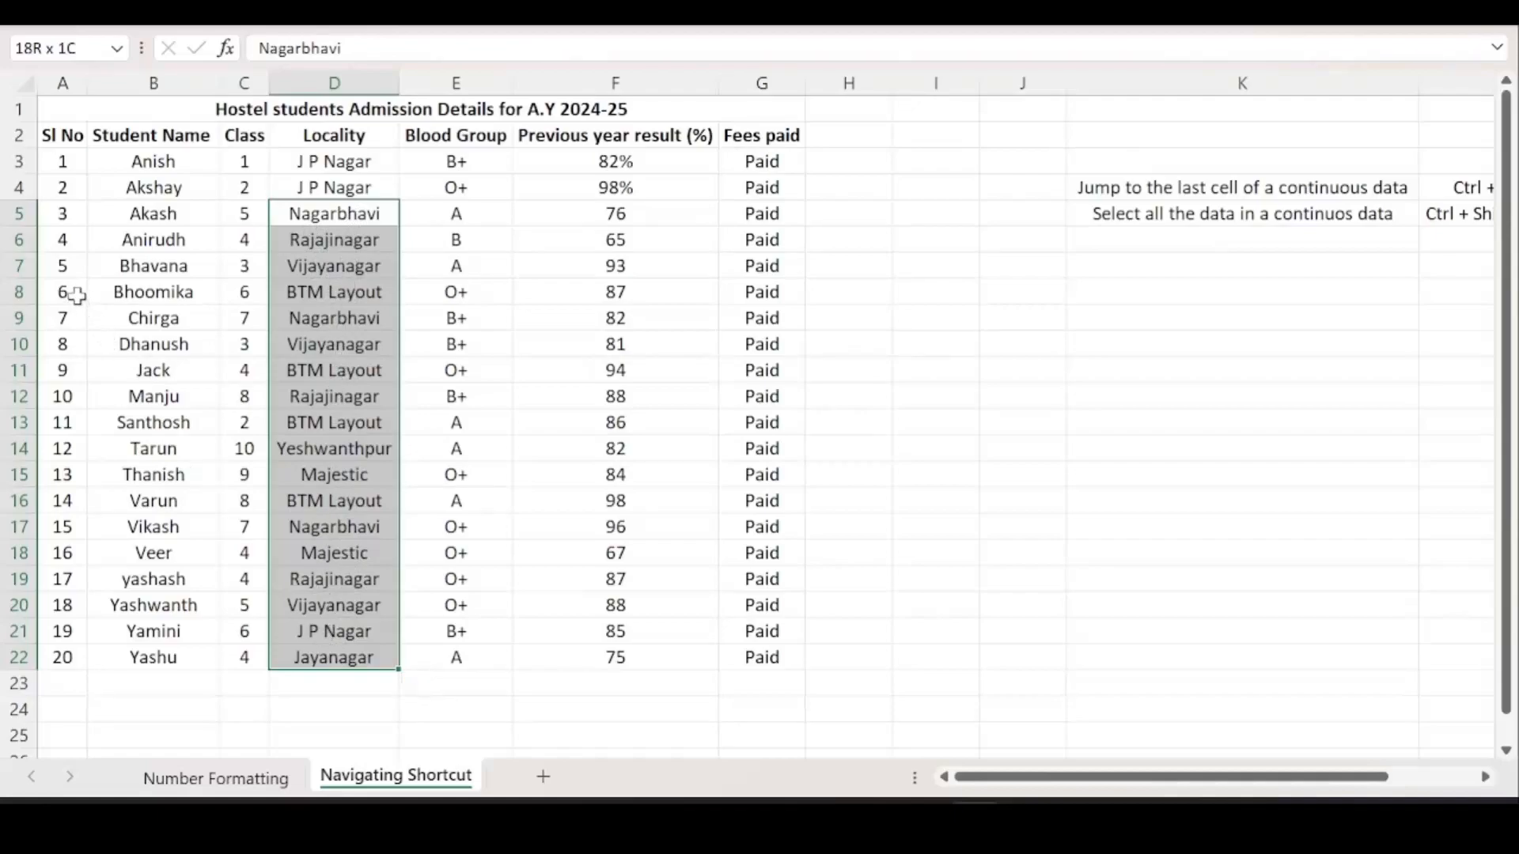
Select Bhoomika's row of data from B8 with Ctrl+Shift+Right, then go to Yamini in B21.
click(111, 294)
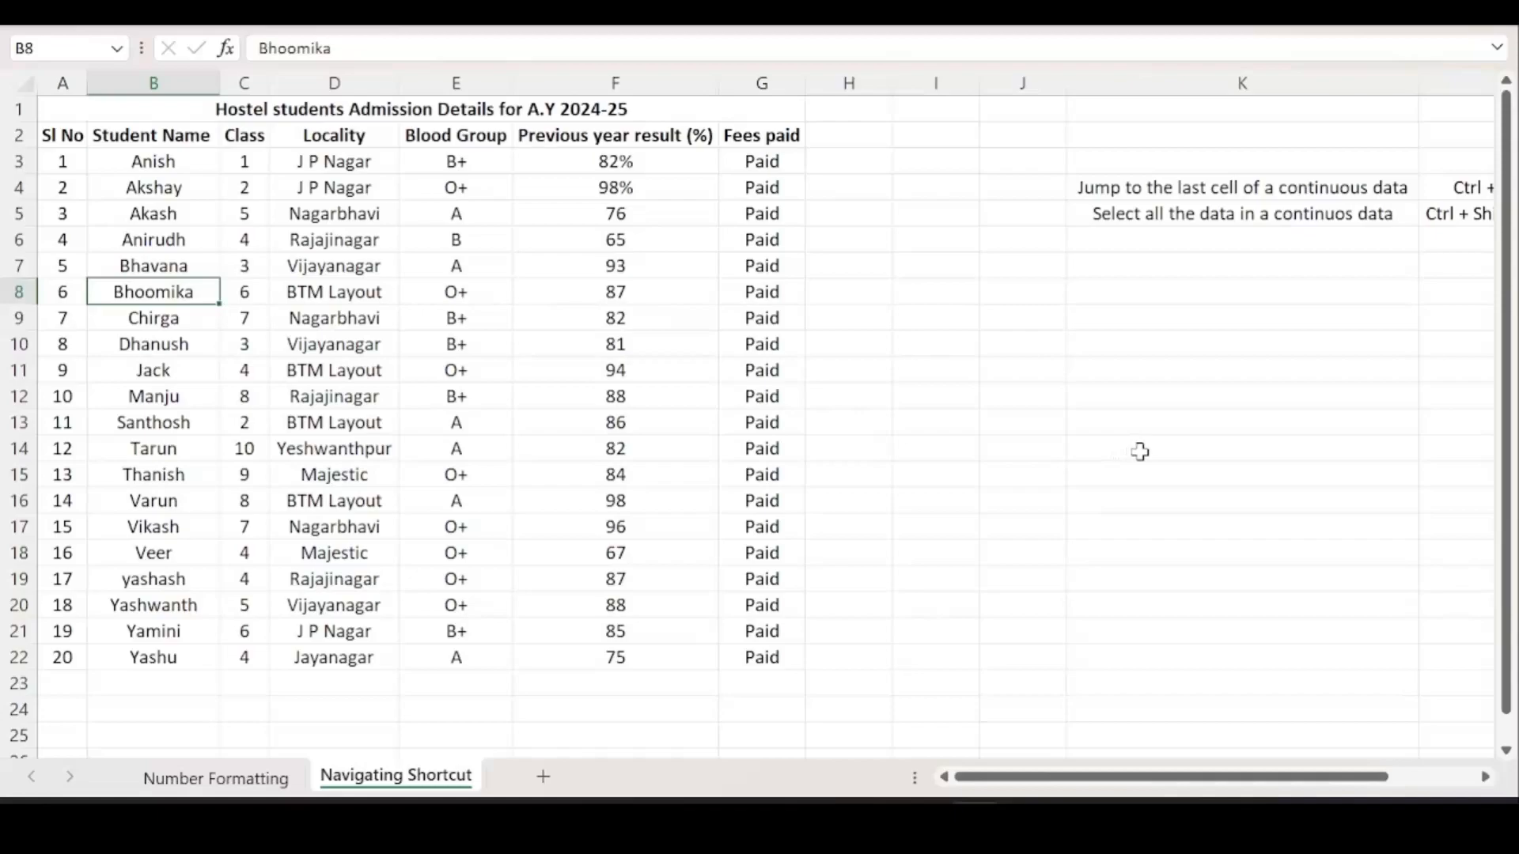
key(ctrl+shift+Right)
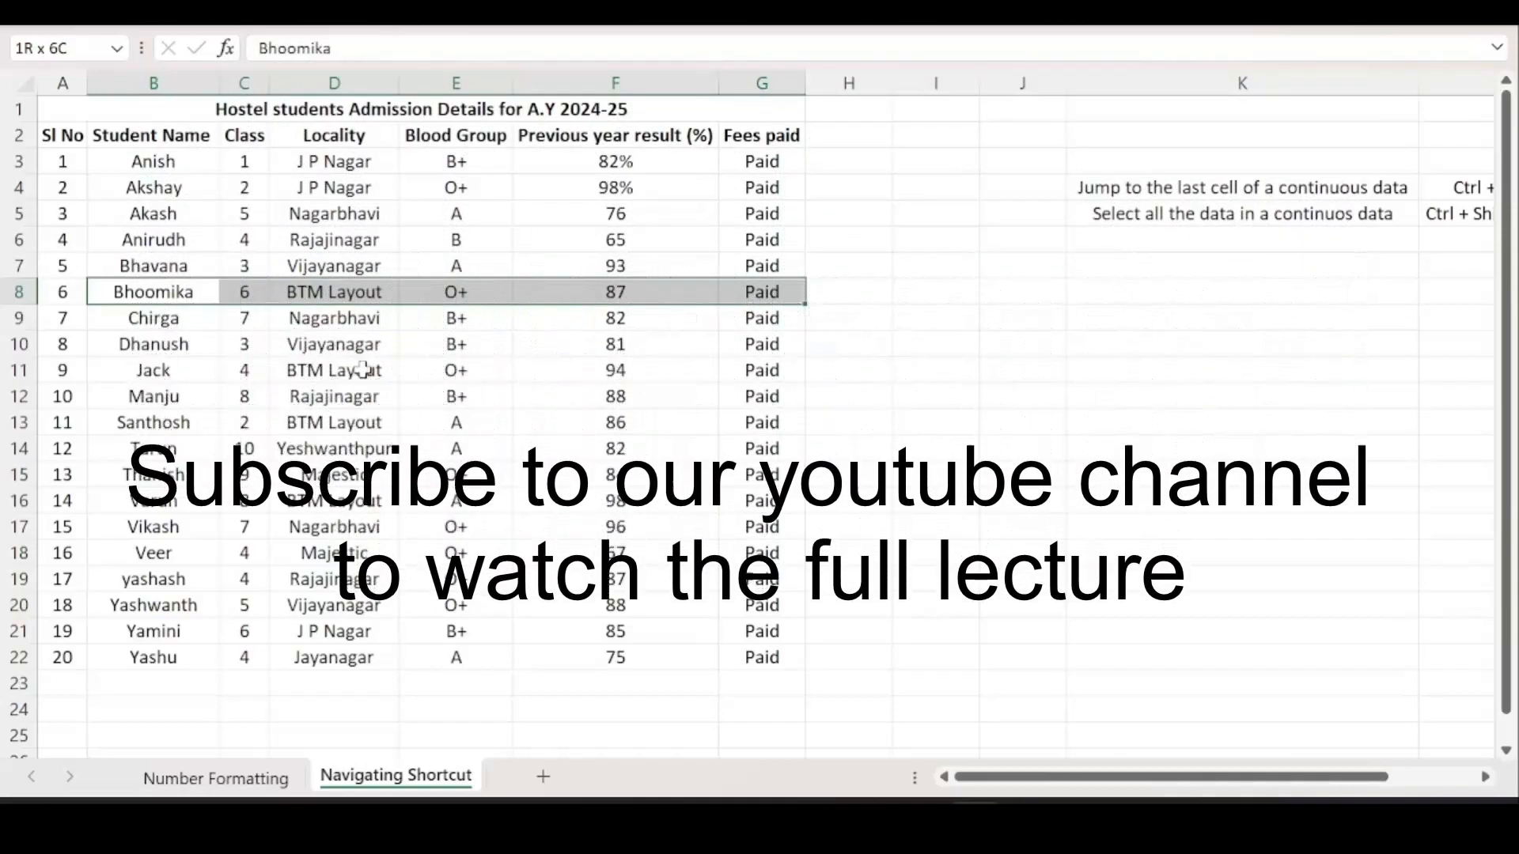
click(208, 628)
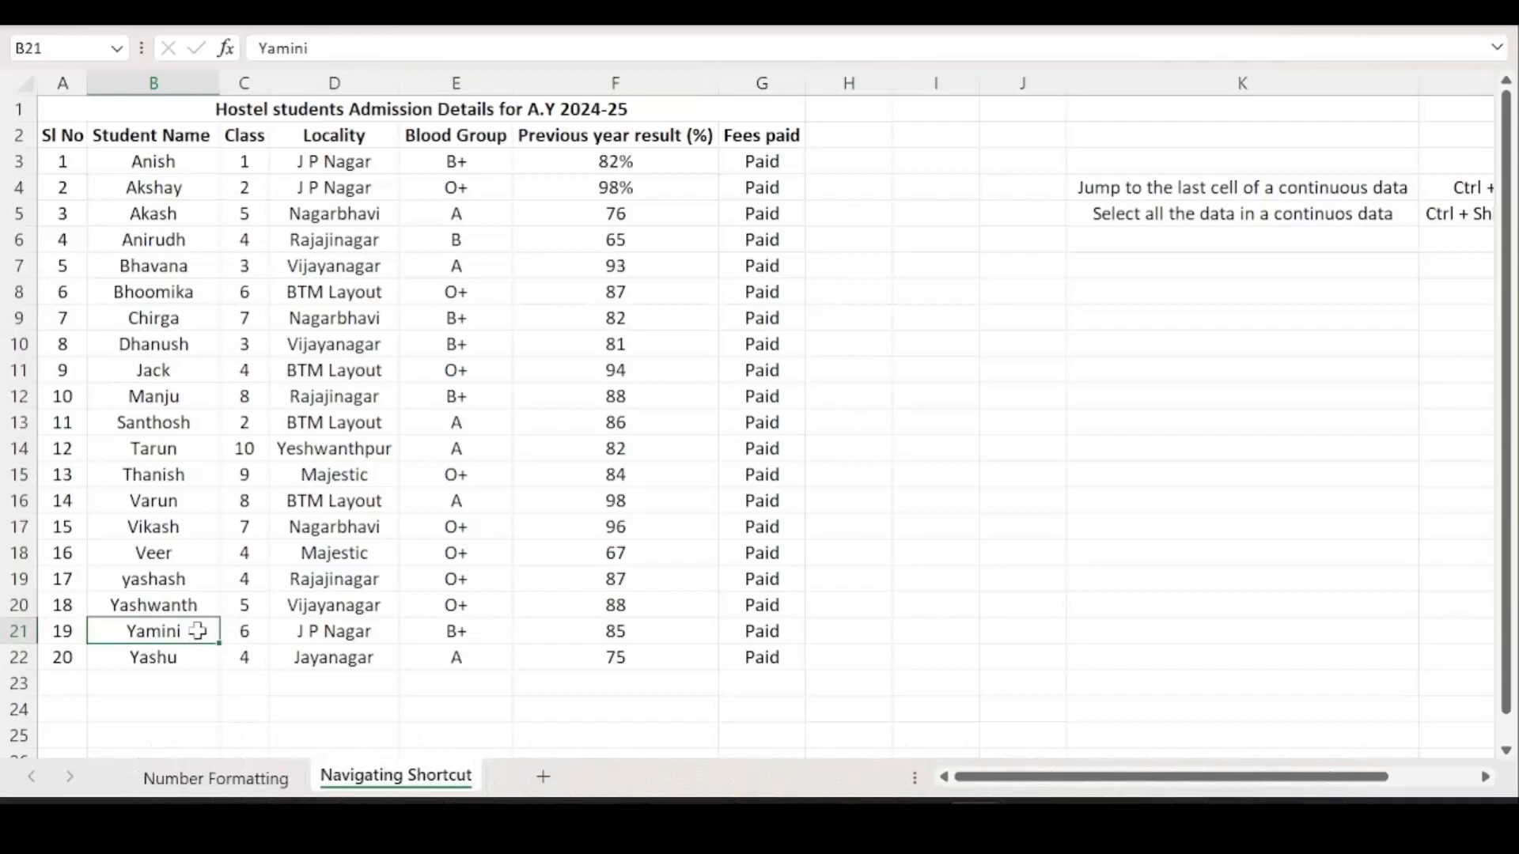
scroll(431, 622, up, 1)
scroll(431, 621, up, 1)
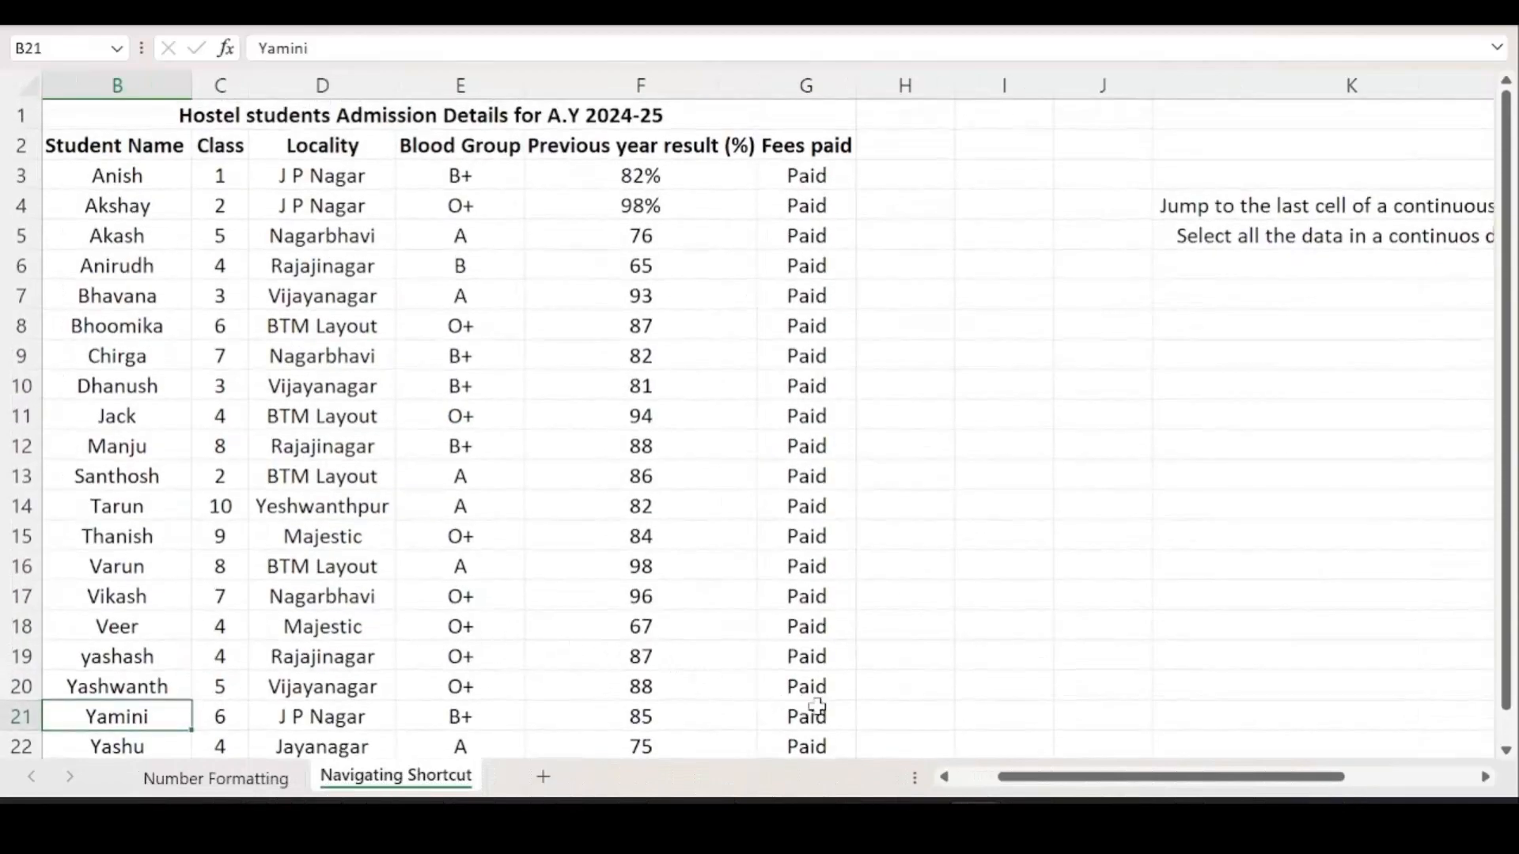
drag(1064, 787, 830, 795)
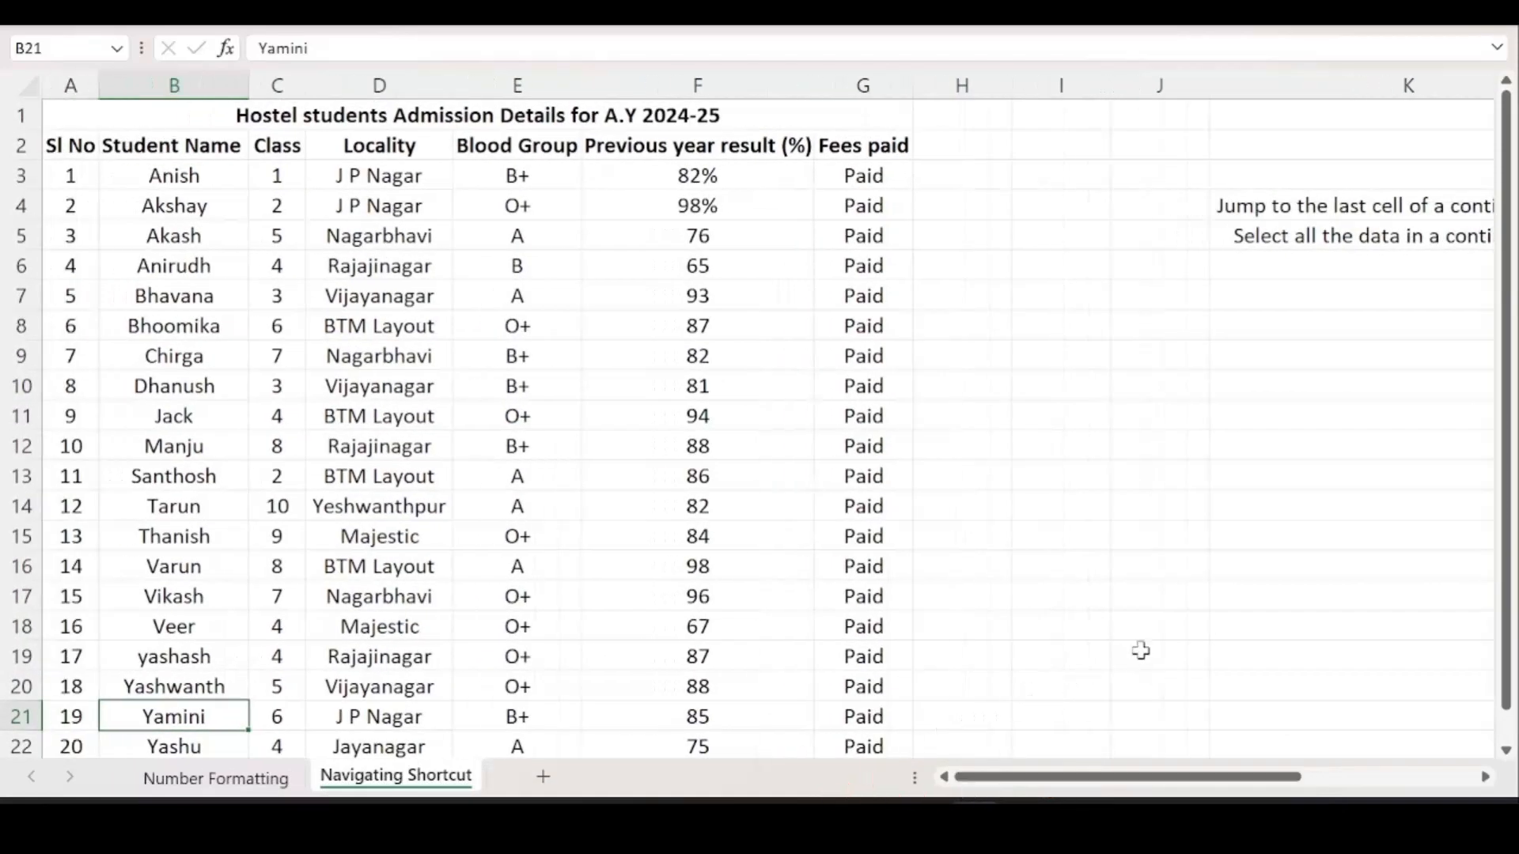
Select Student Name from B21 up to the header with Ctrl+Shift+Up, then start editing the K5 note.
key(ctrl+shift+Up)
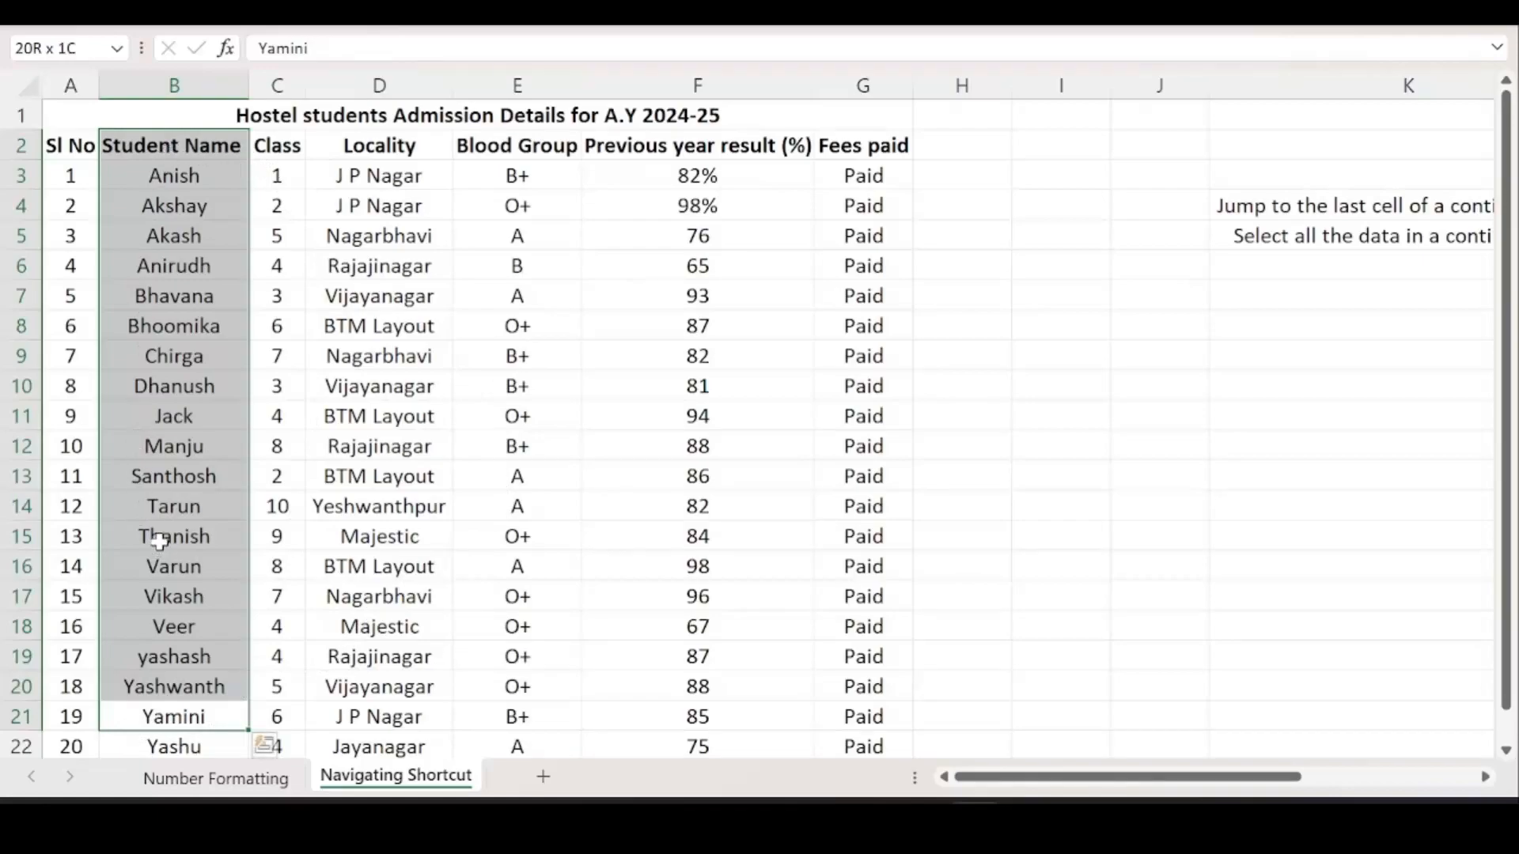
scroll(164, 513, down, 1)
key(ctrl+q)
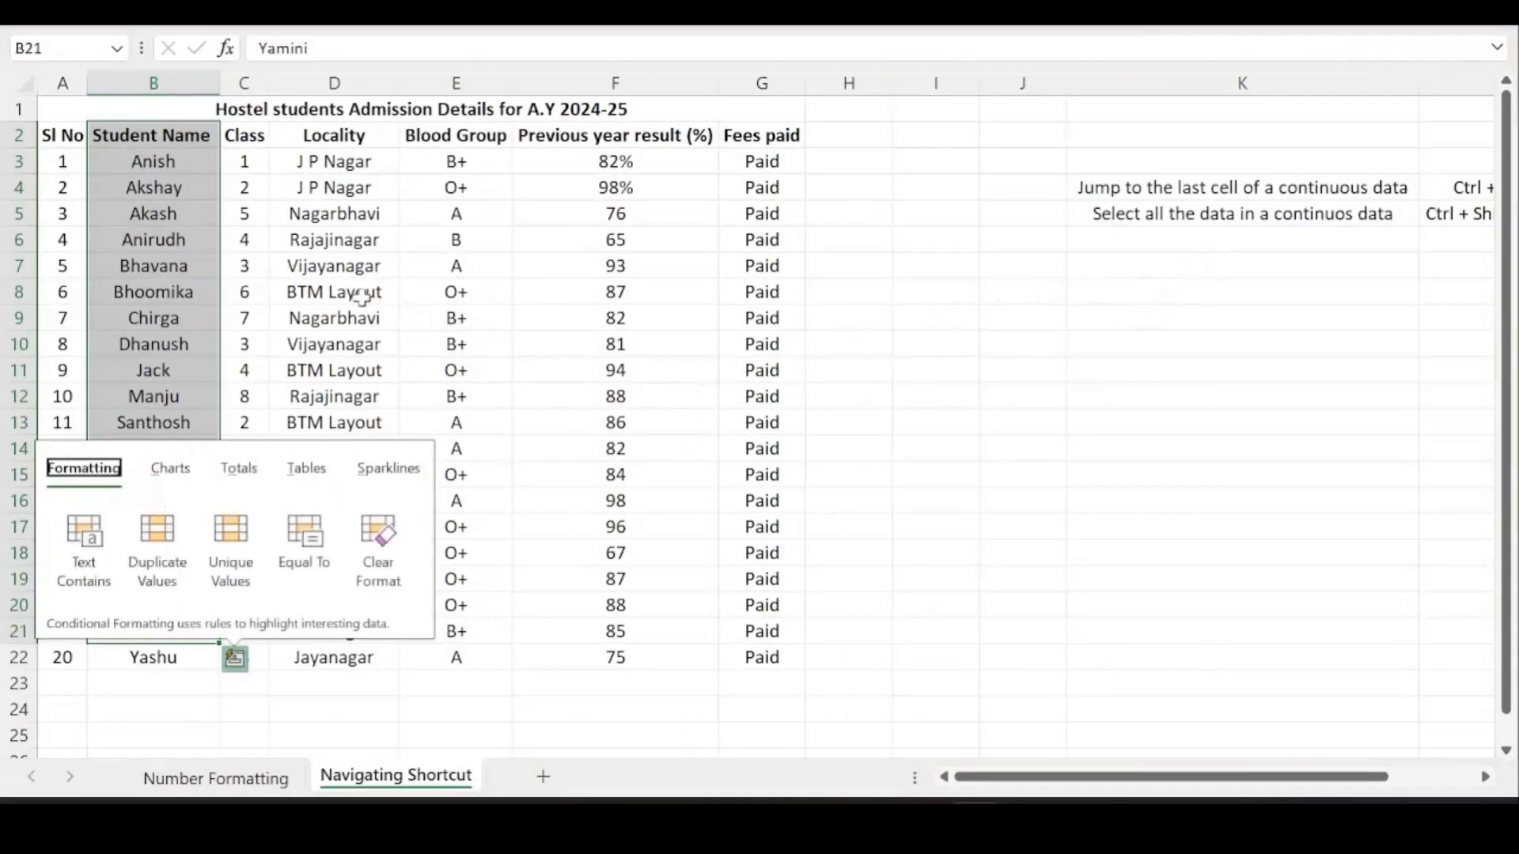
double_click(1336, 213)
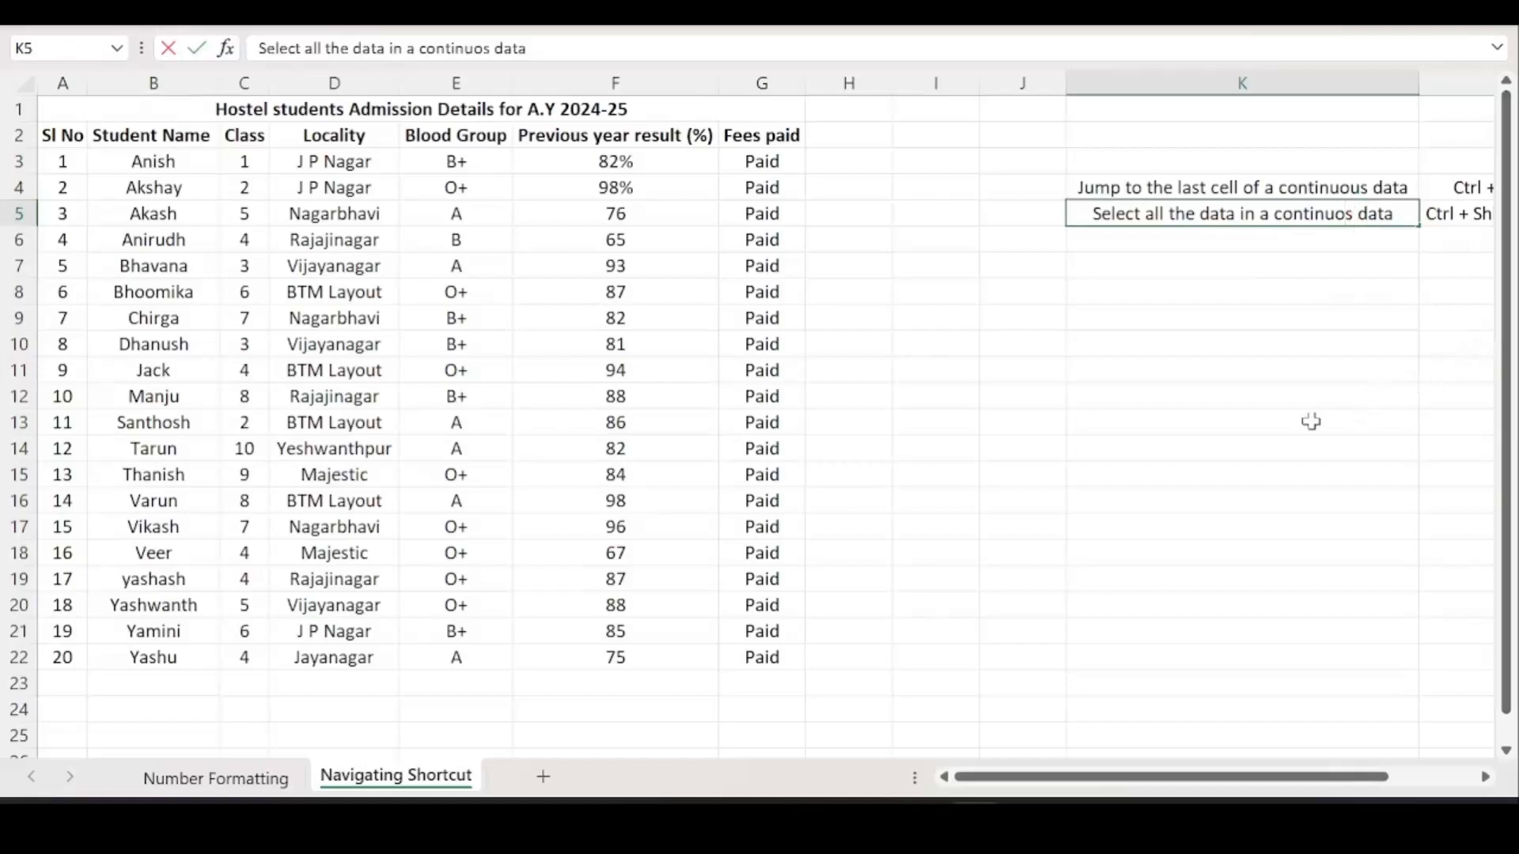
Correct 'continuos' to 'continuous' in K5, then type 'to select entire continuous data' in K6.
text(s)
key(Return)
click(1351, 224)
double_click(1354, 212)
key(BackSpace)
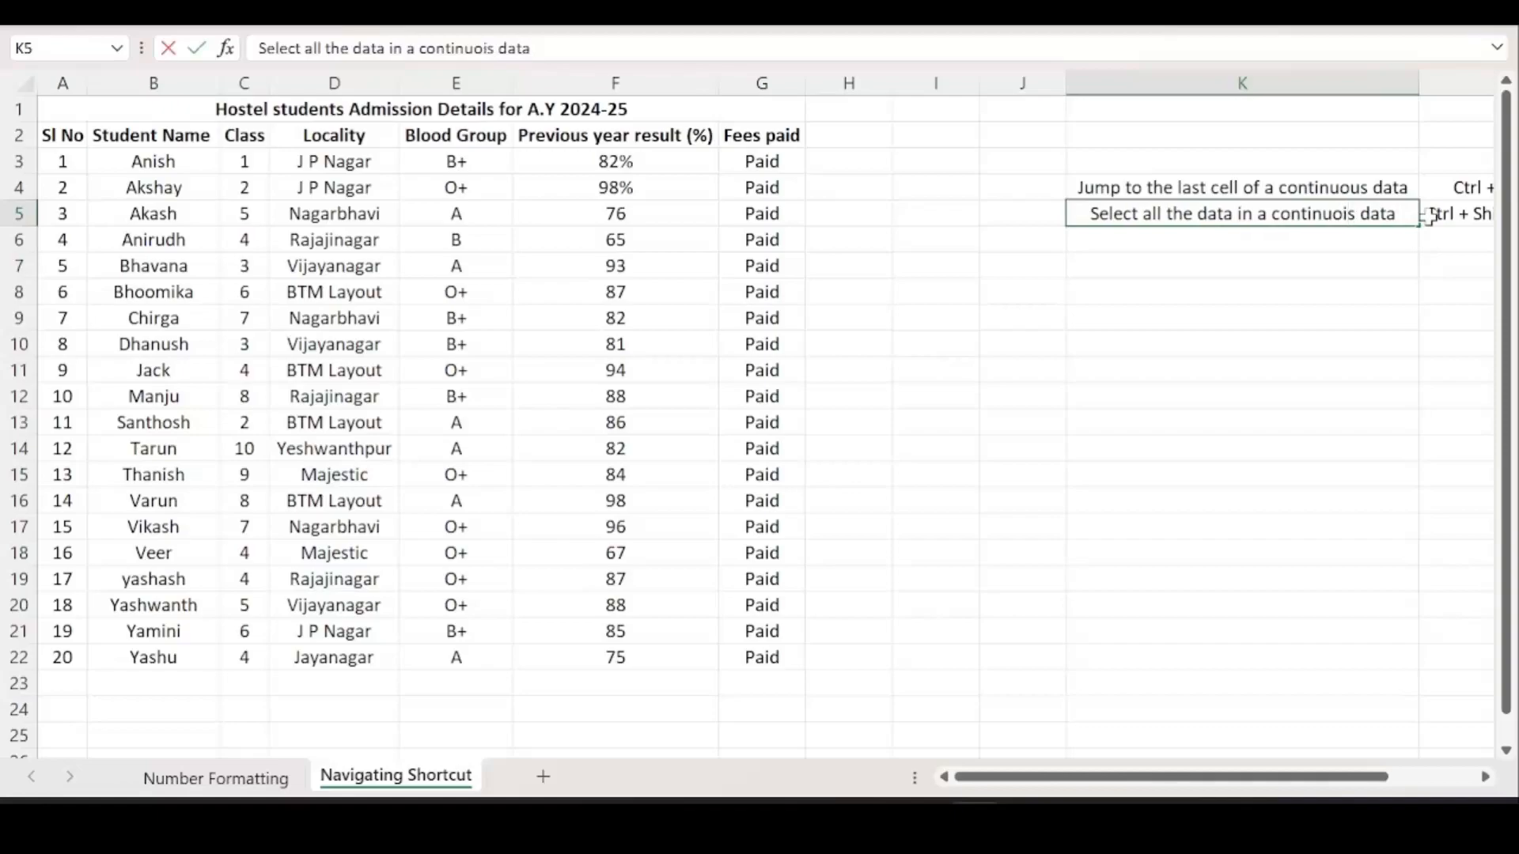
text(u)
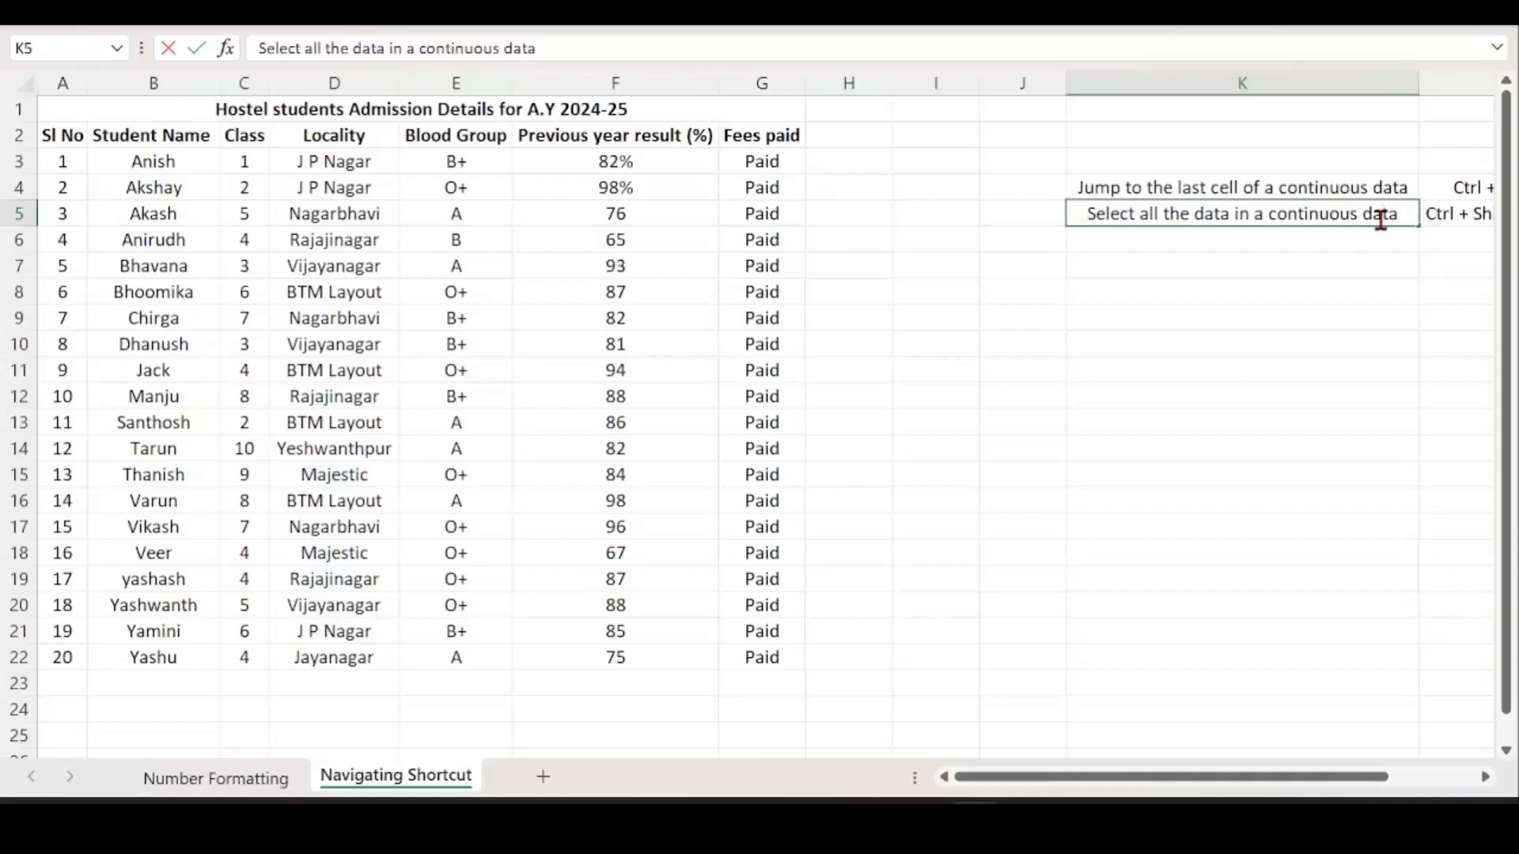
click(1371, 239)
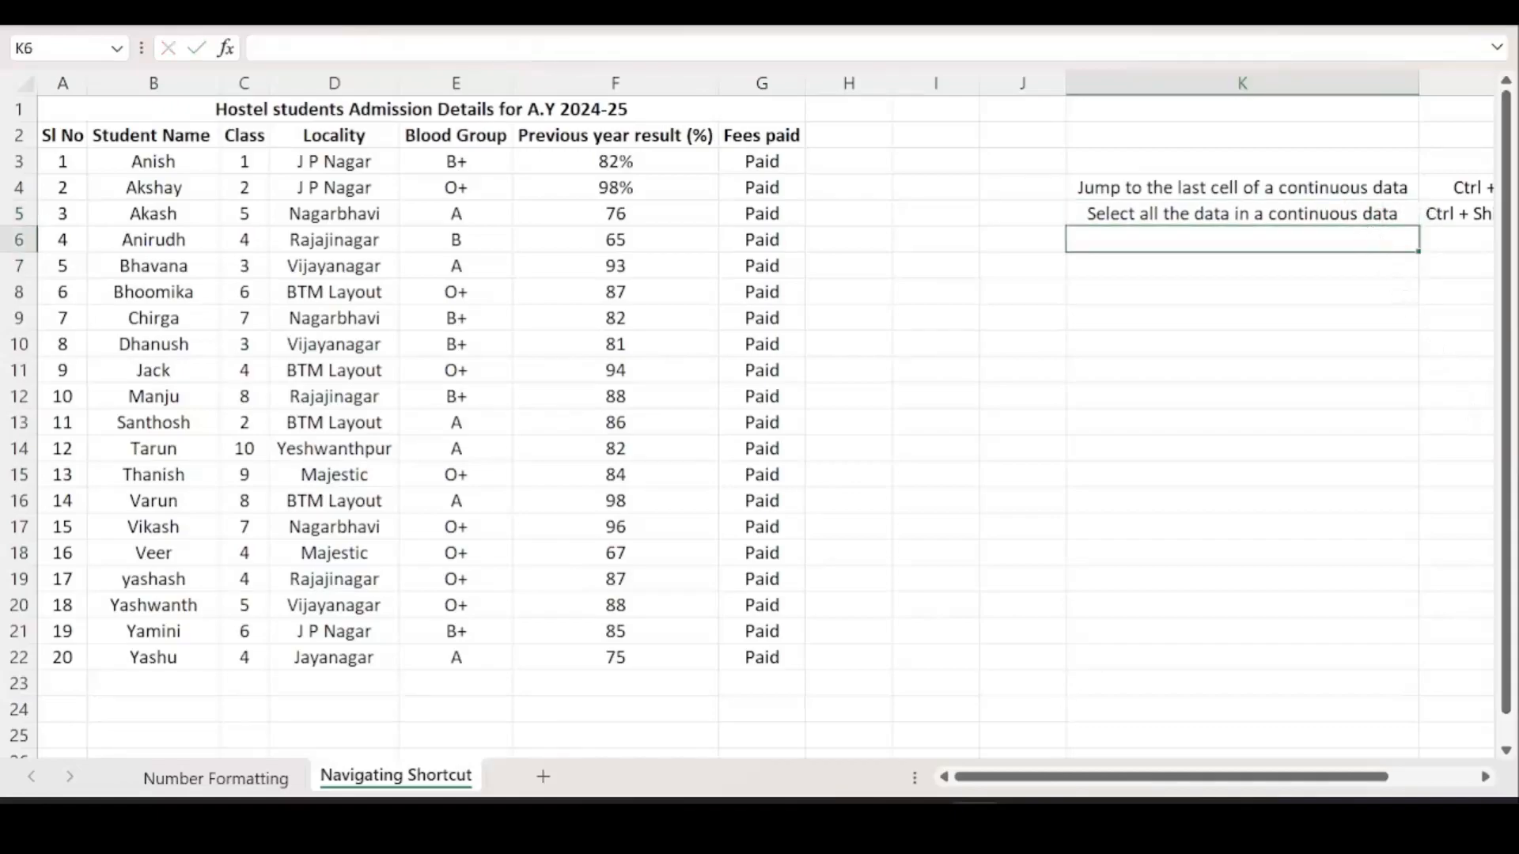
text(to select )
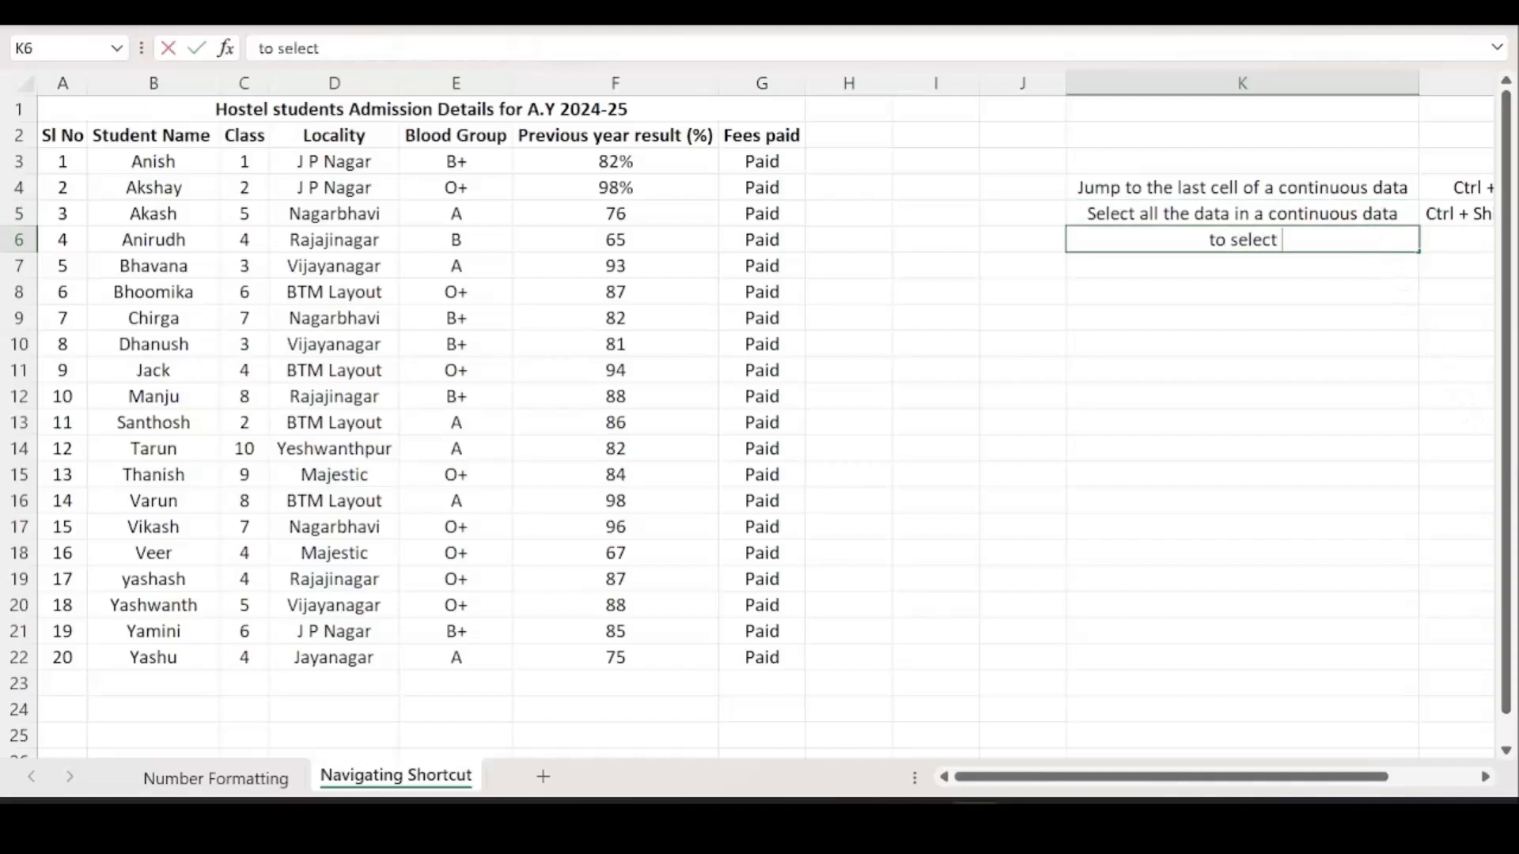
text(entire contin)
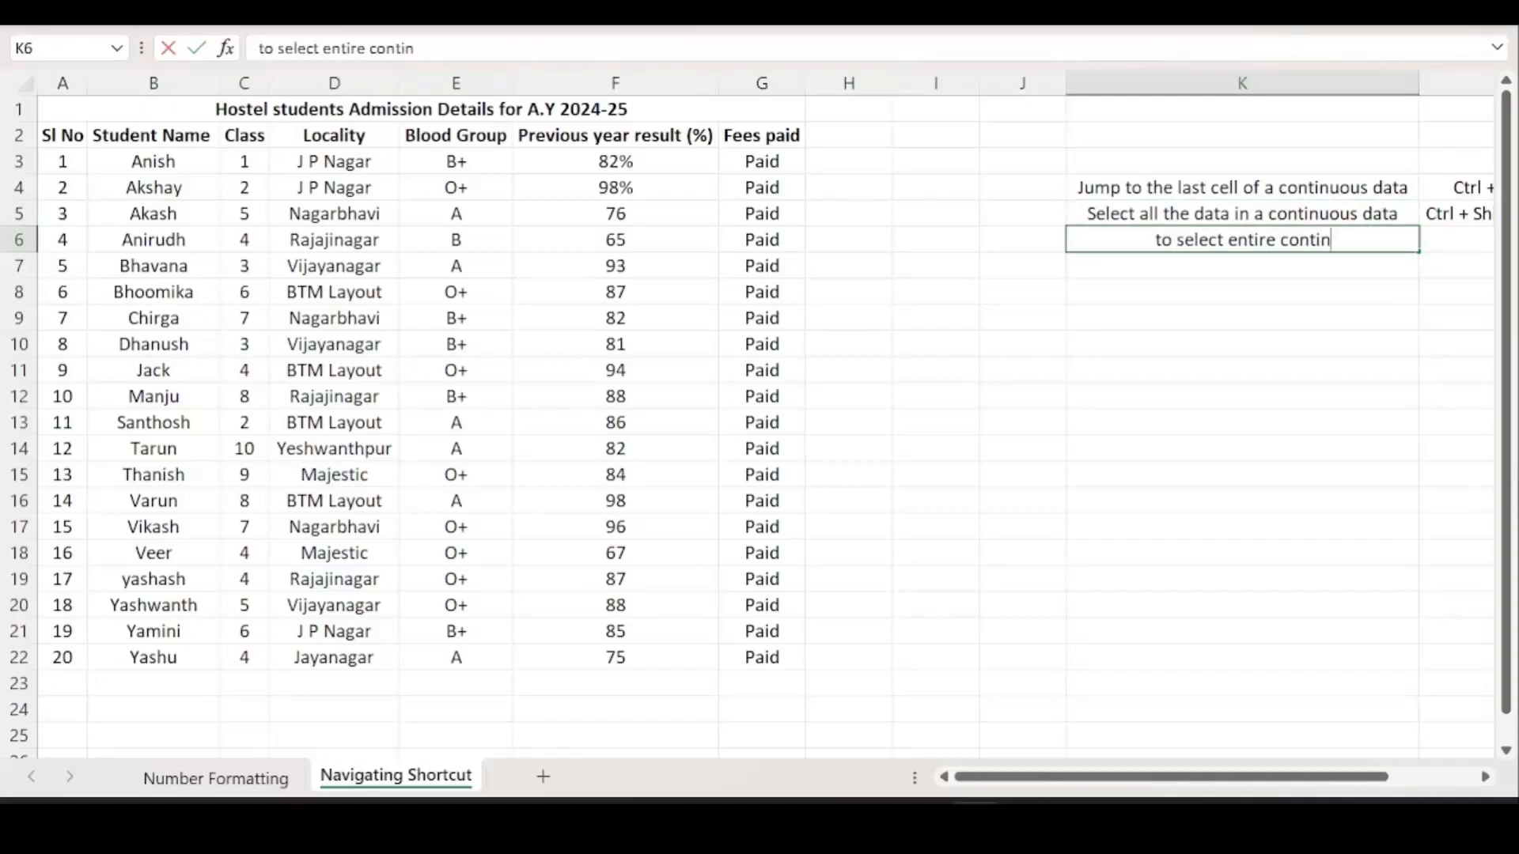
text(uous data)
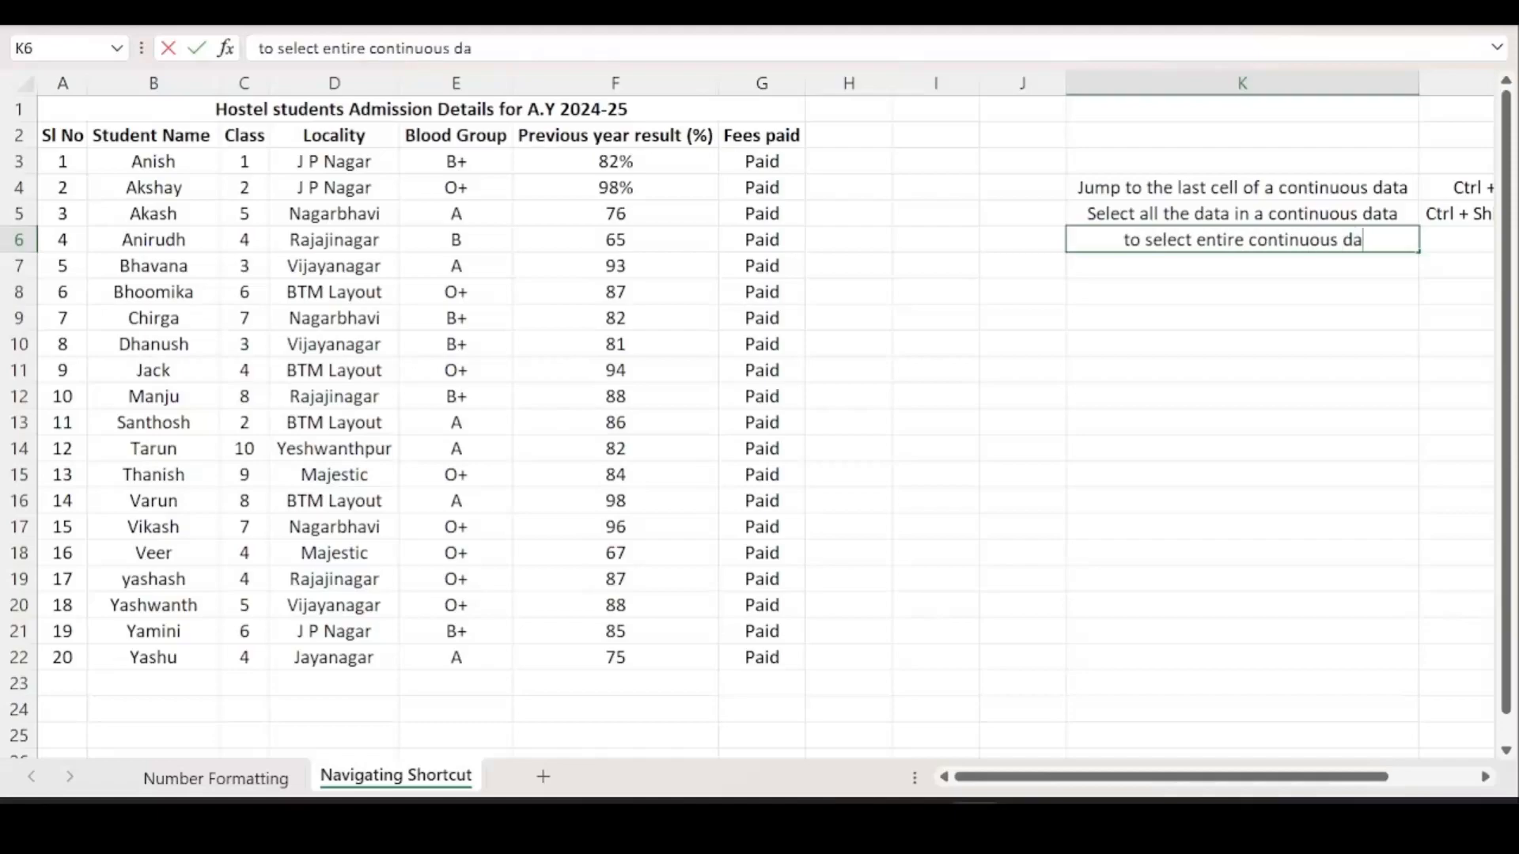
Commit the K6 note 'to select entire continuous data' and drag-select the whole admission table.
key(Return)
drag(253, 111, 366, 657)
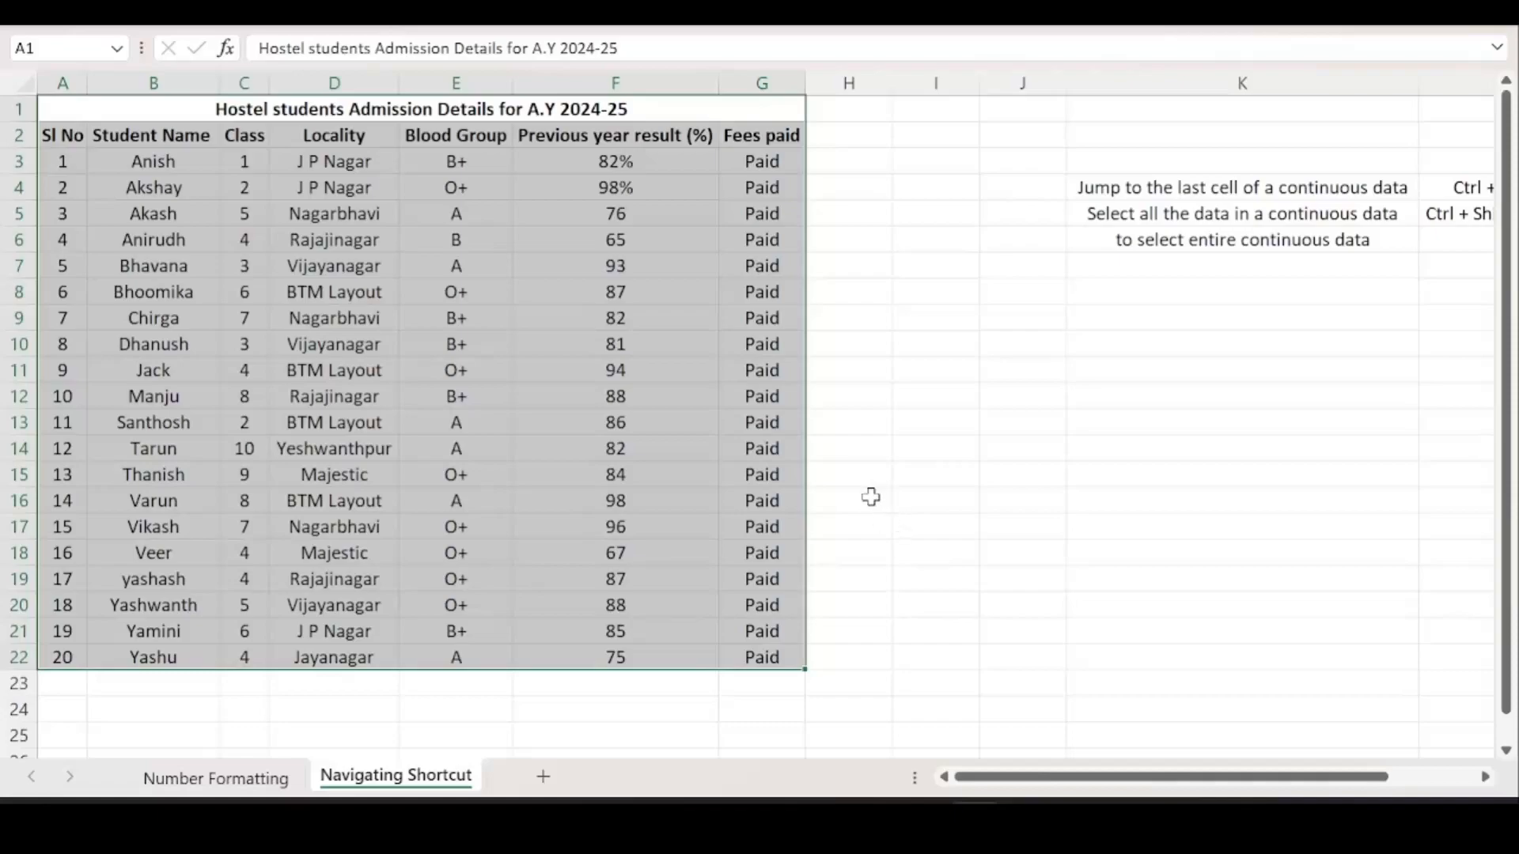
click(1143, 495)
Enter 'Ctrl + A' in L6 beside the K6 note, discarding the autocomplete suggestion.
drag(1304, 781, 1391, 783)
click(1305, 237)
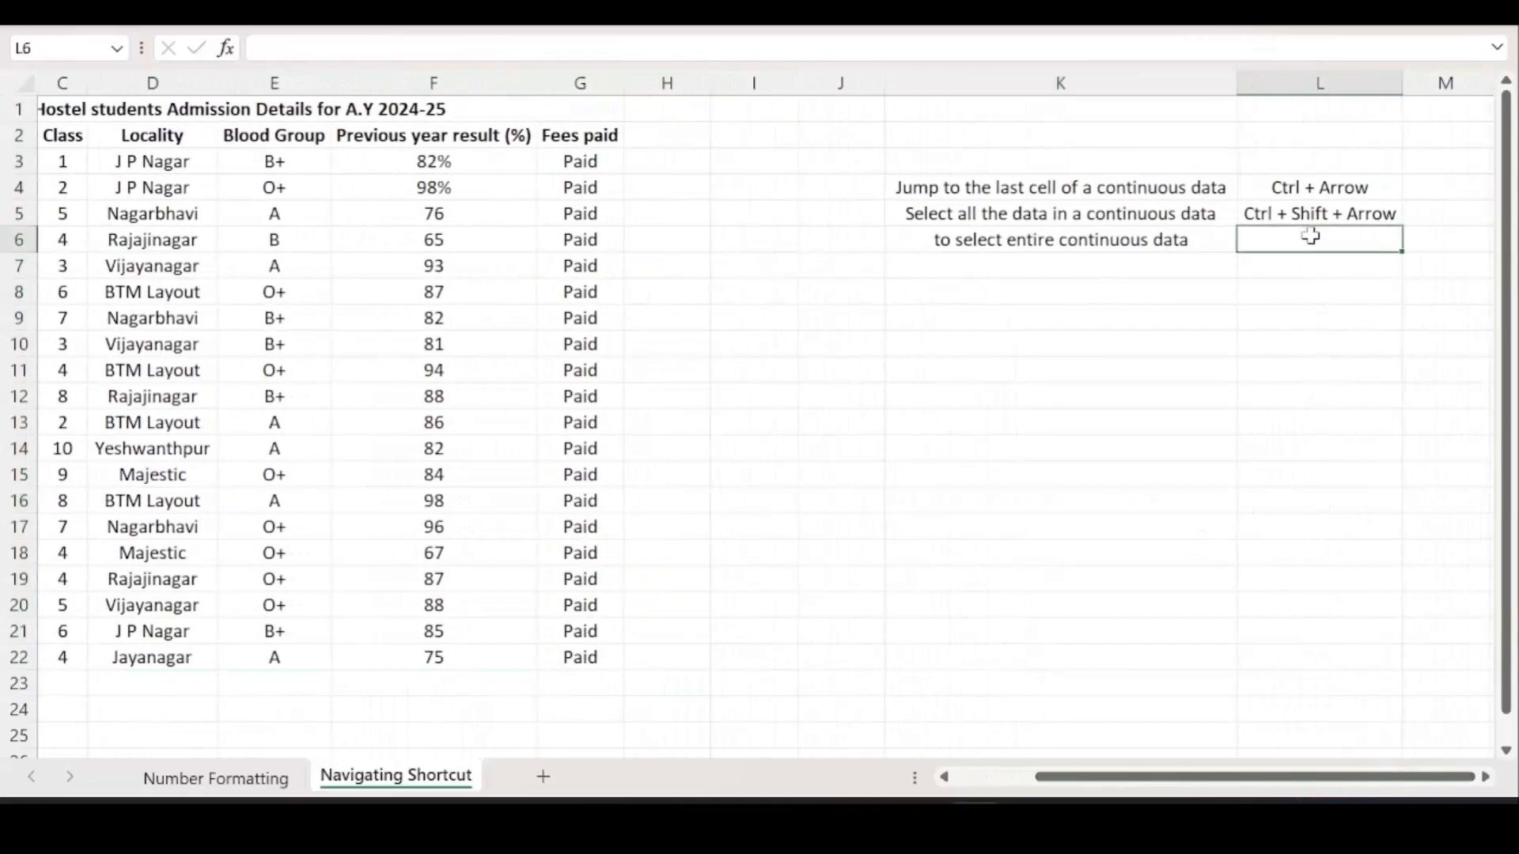
text(Ctrl + A)
key(Delete)
click(1320, 392)
drag(1285, 776, 1210, 777)
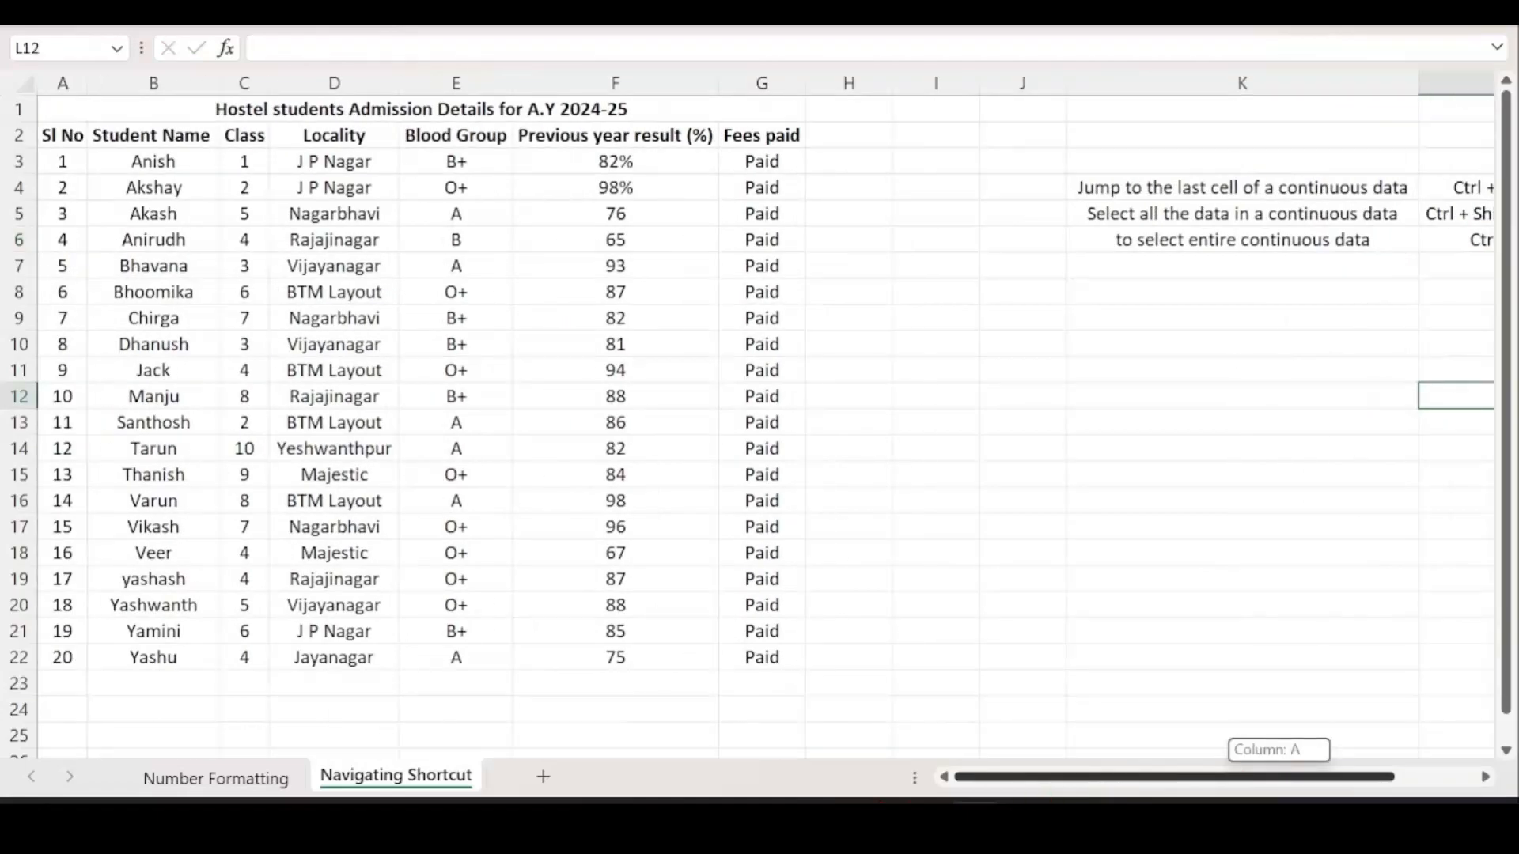
click(618, 474)
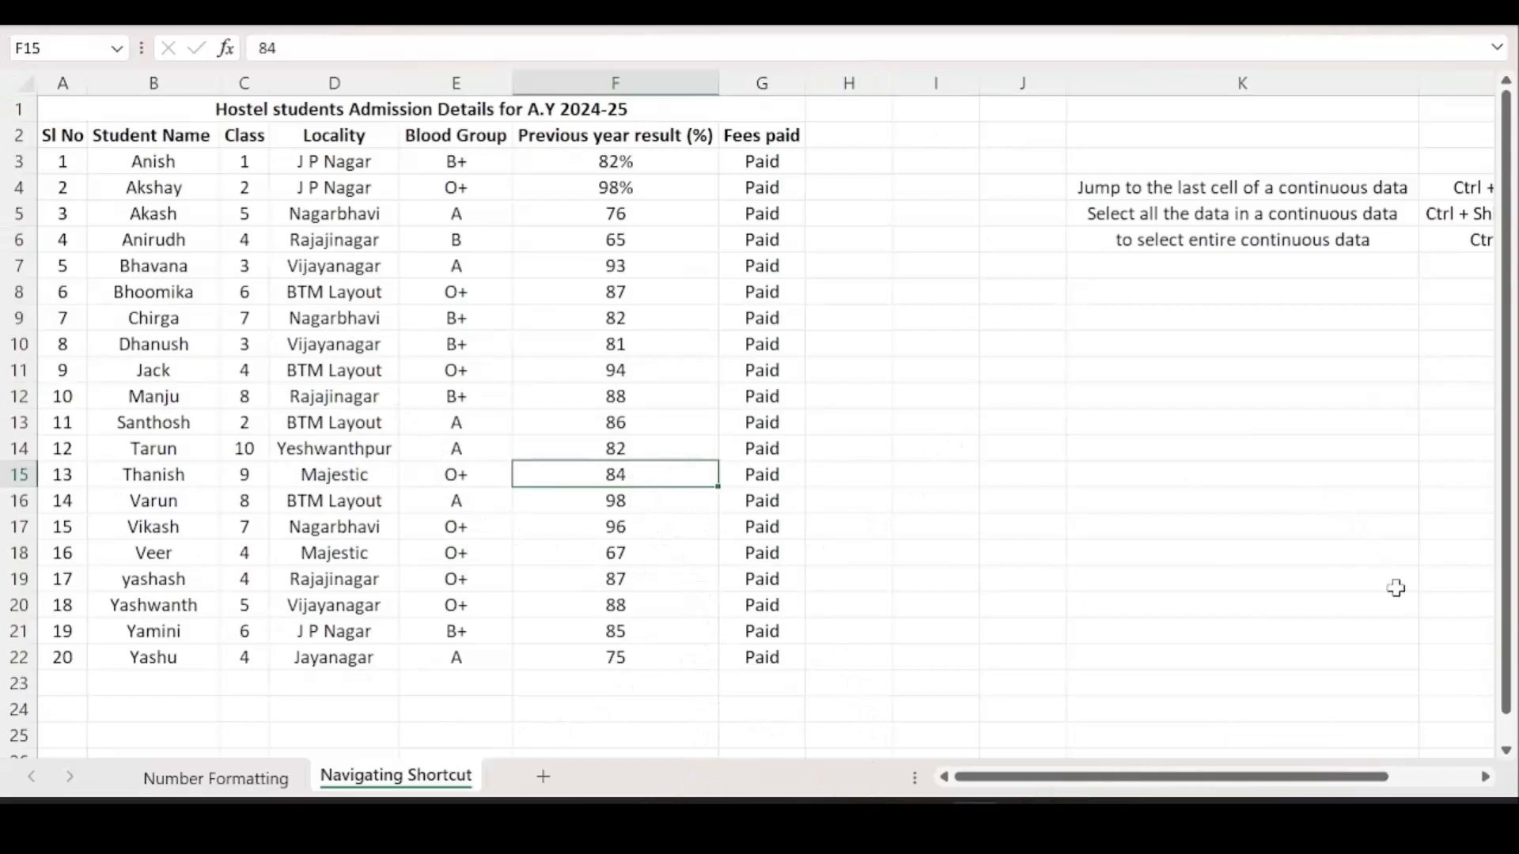
key(ctrl+a)
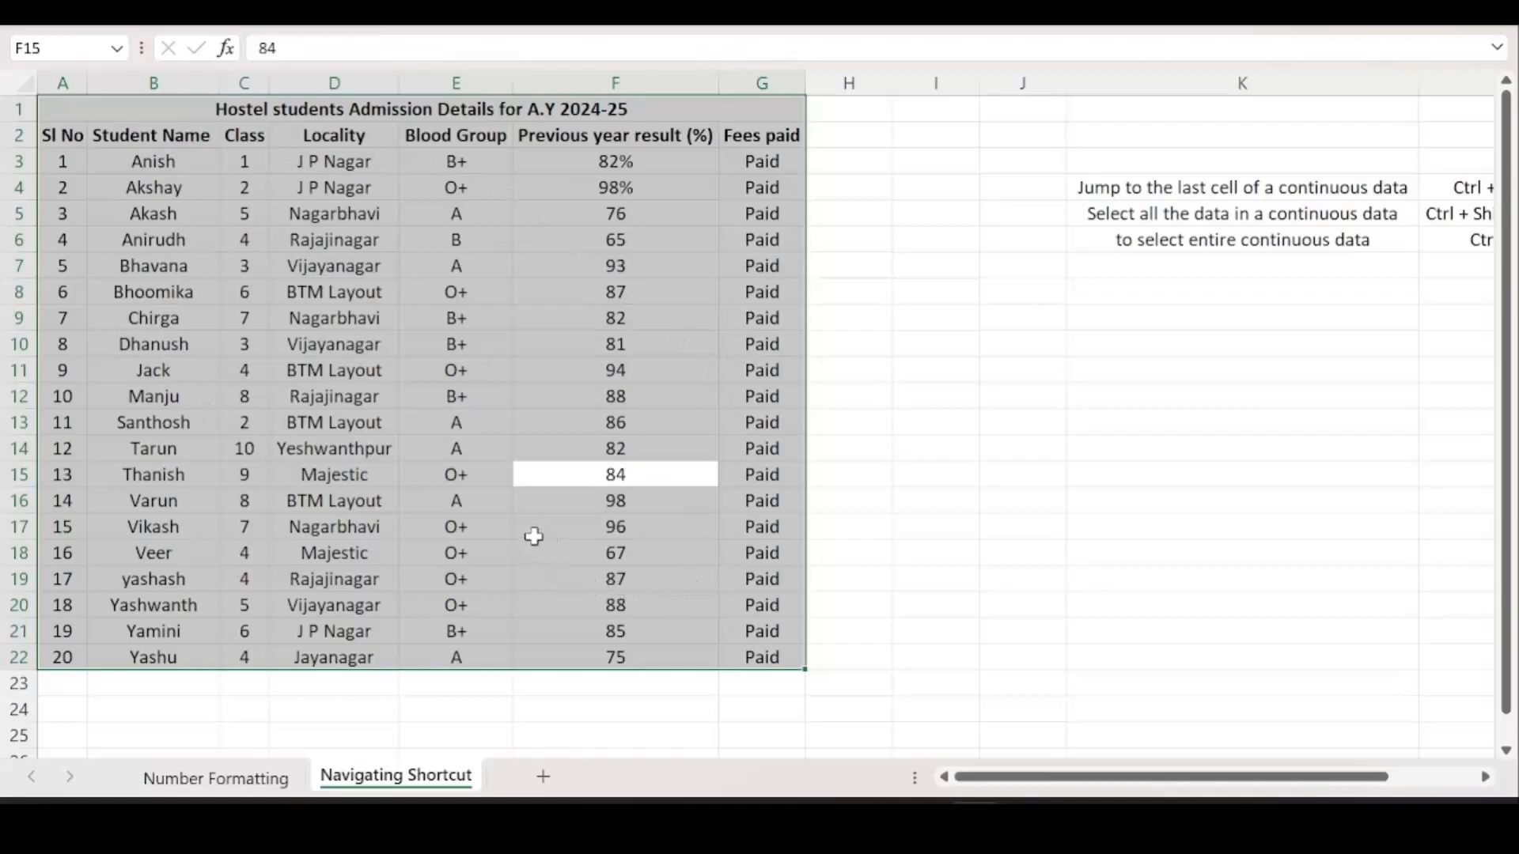
click(193, 288)
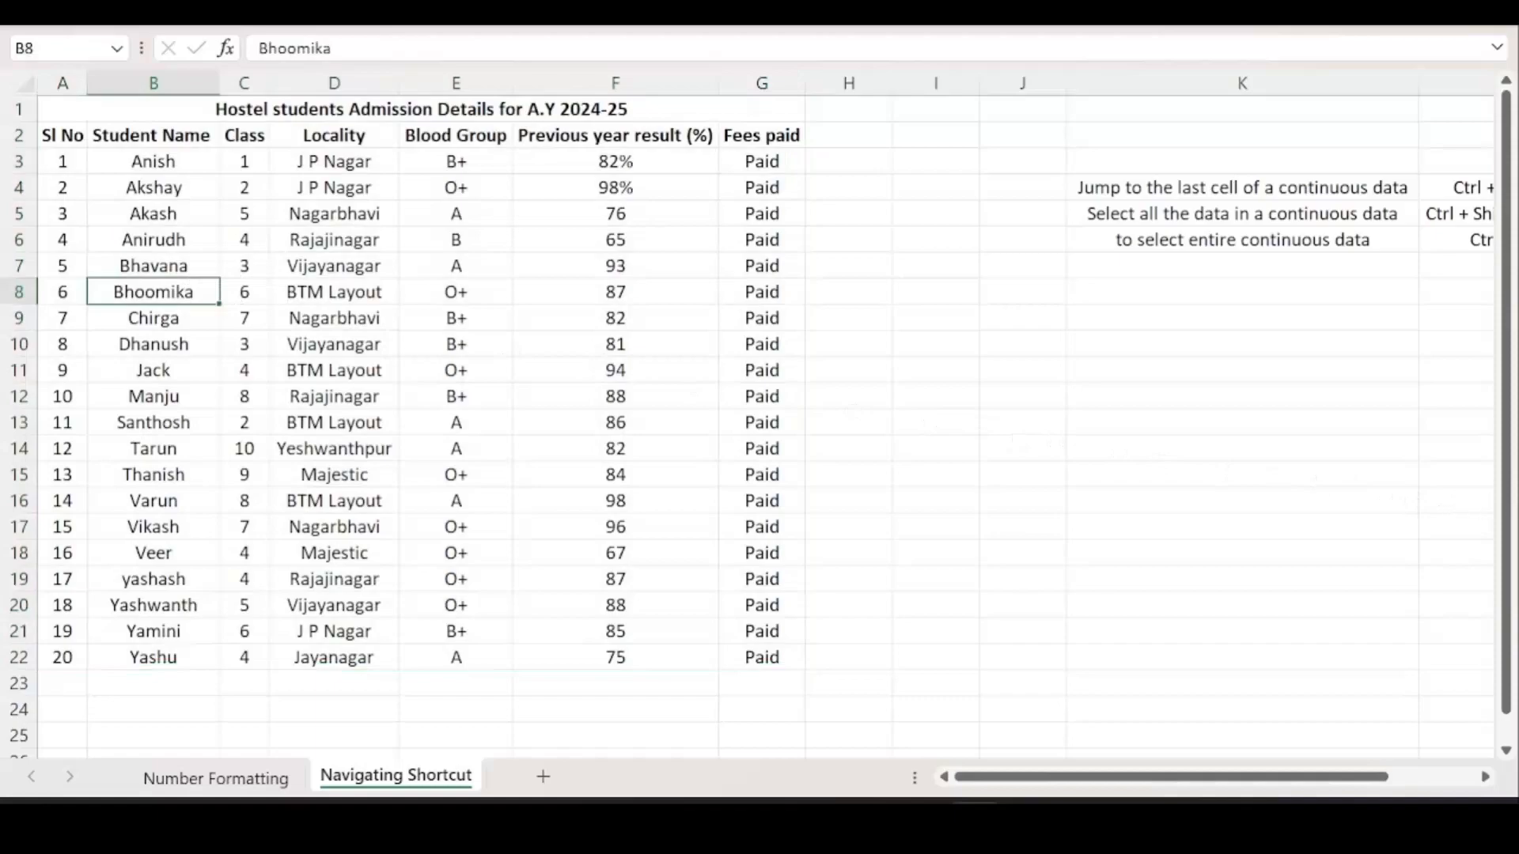
key(ctrl+a)
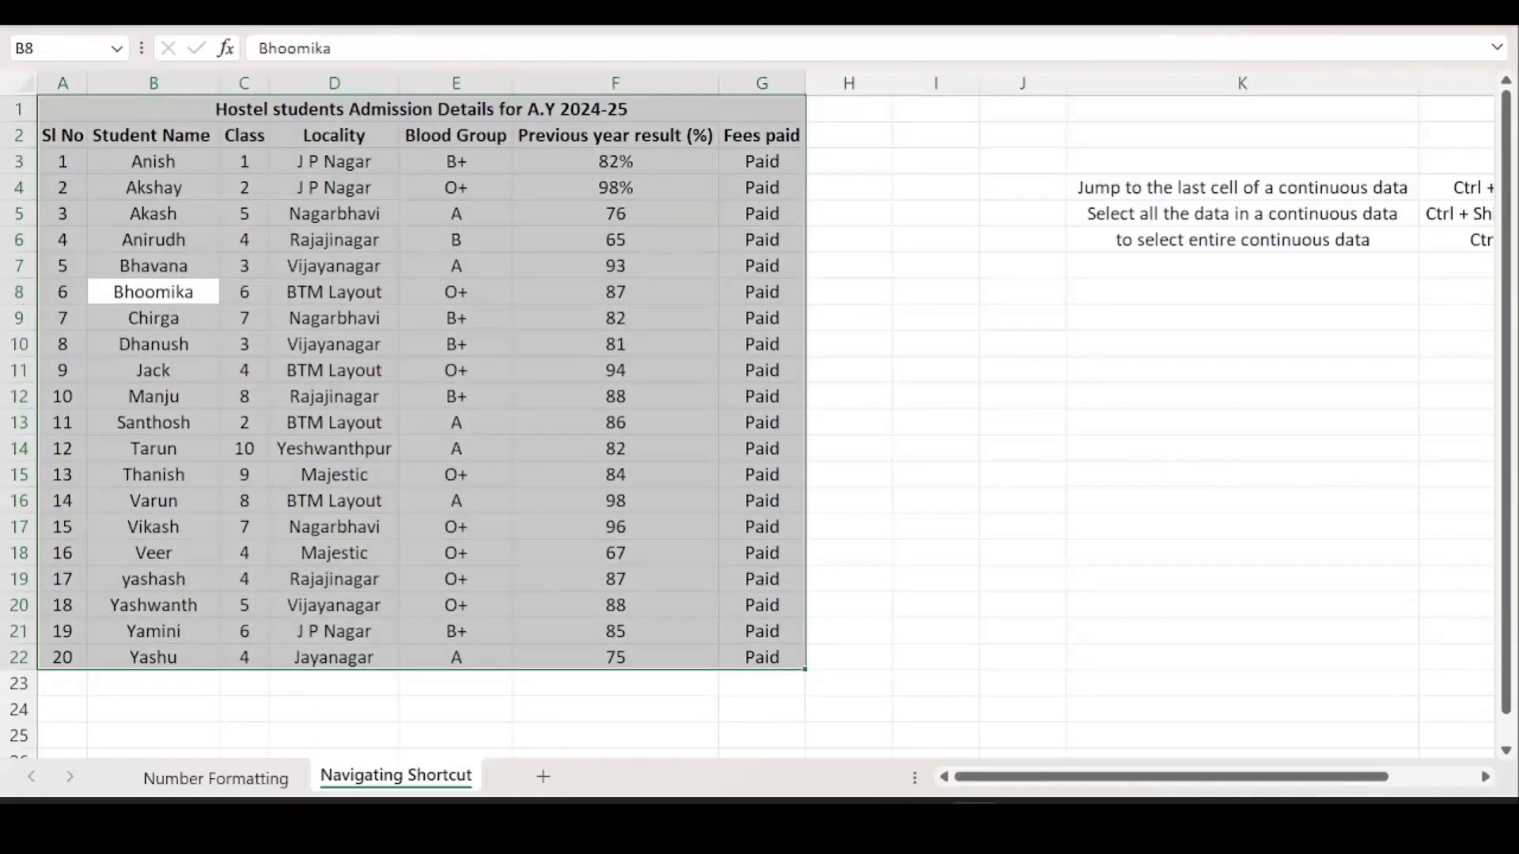
click(953, 497)
click(854, 287)
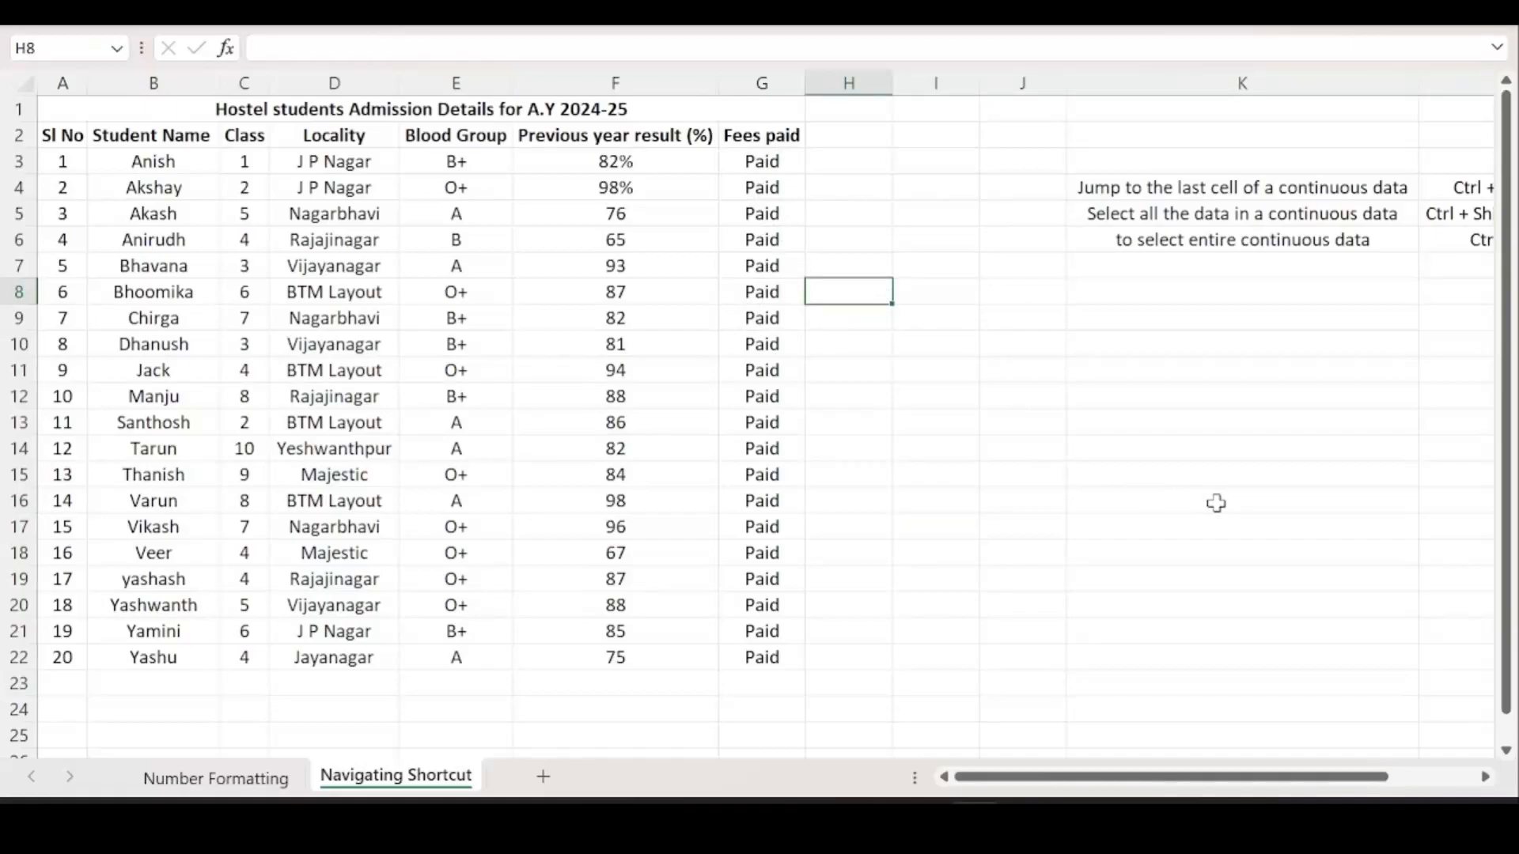
Add 'Admission Cancelled' in H8 and autofit column H to fit it.
text(Admission)
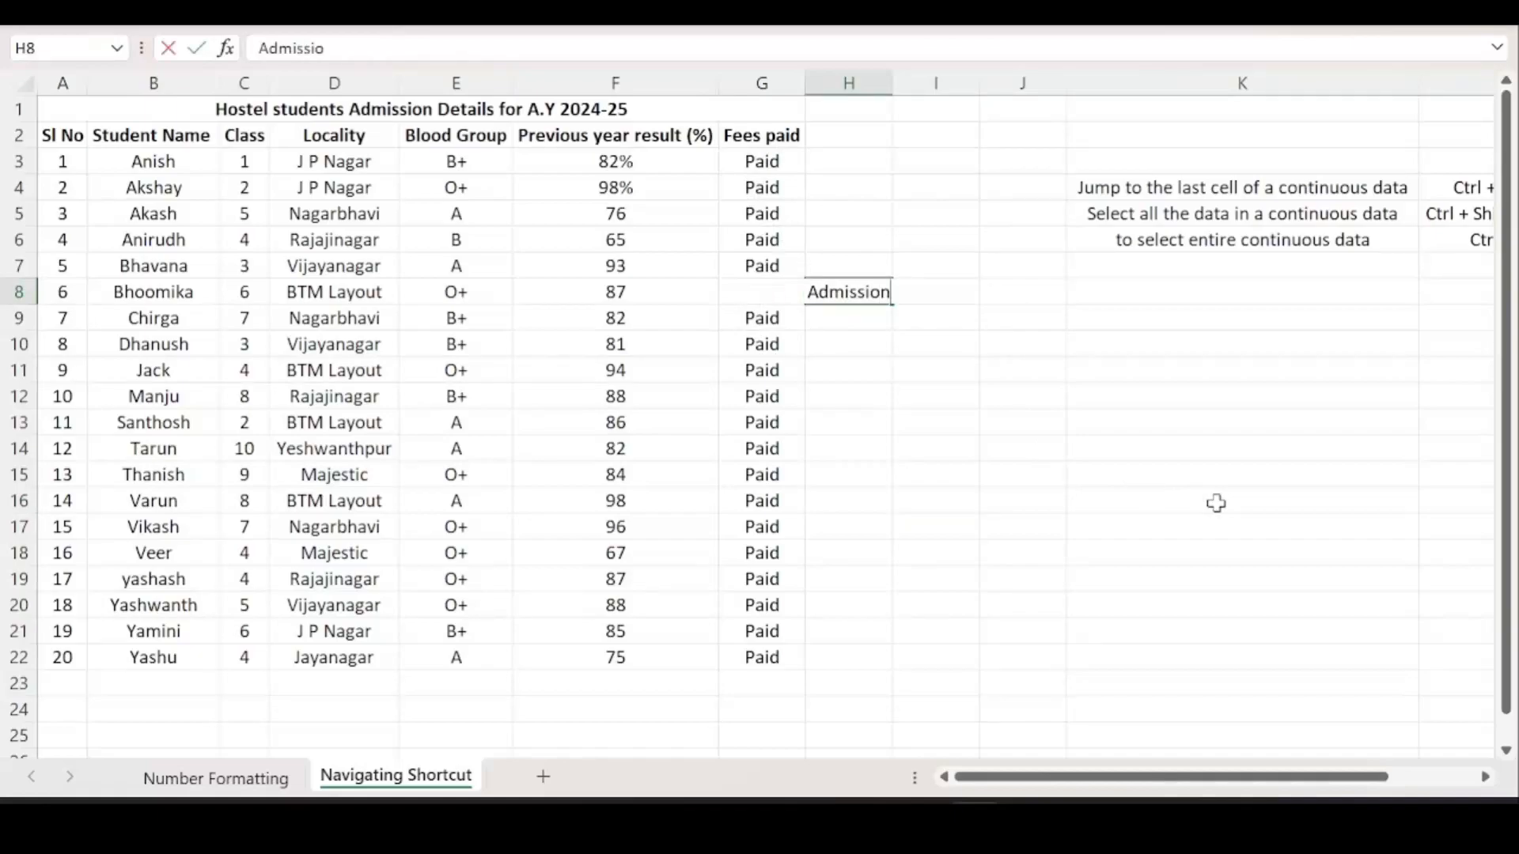
text( Can)
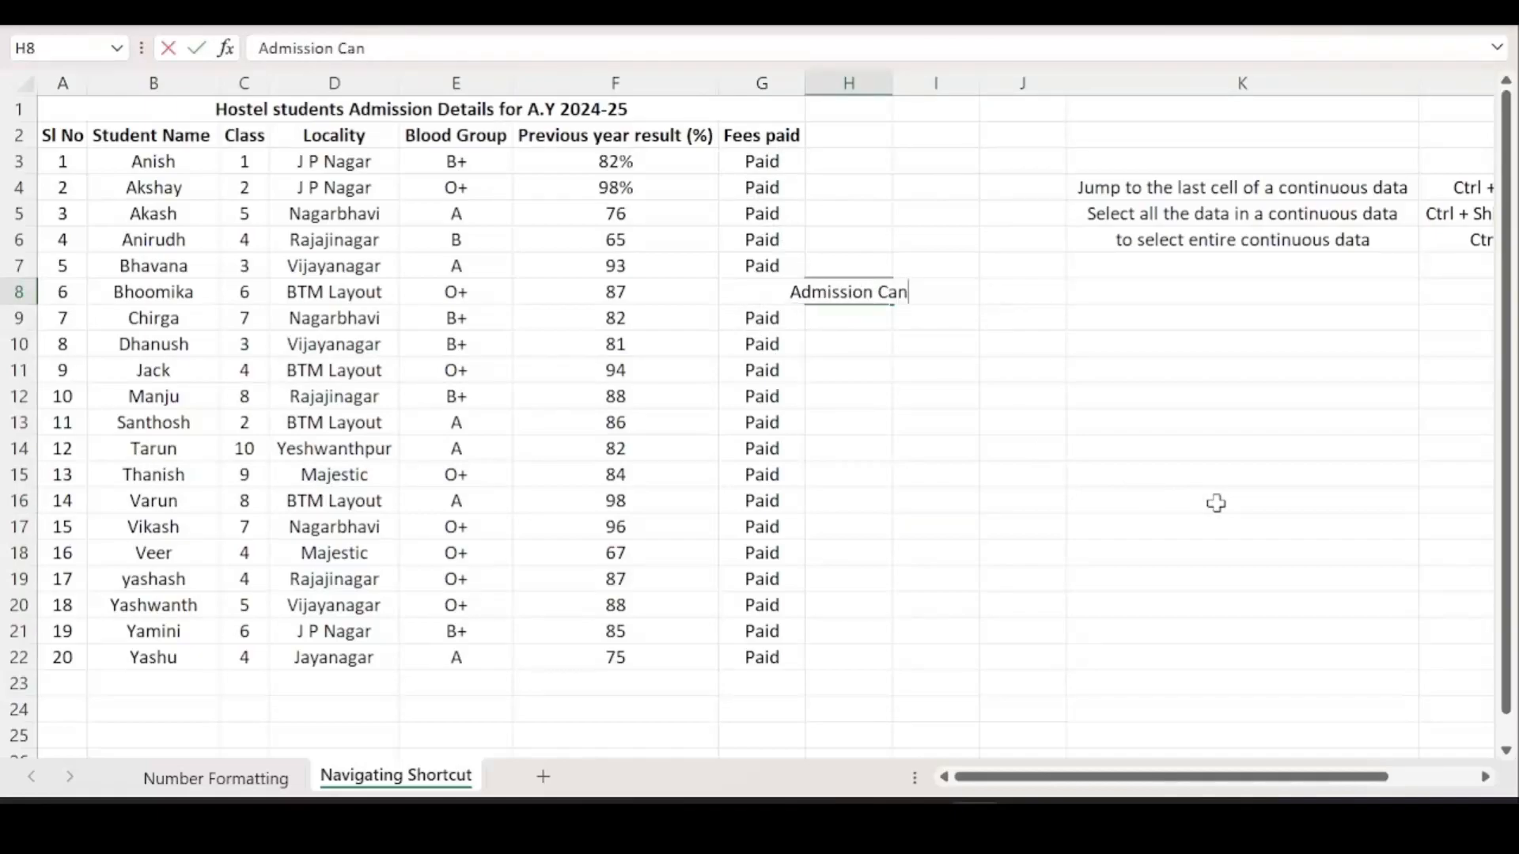
text(celled)
key(Return)
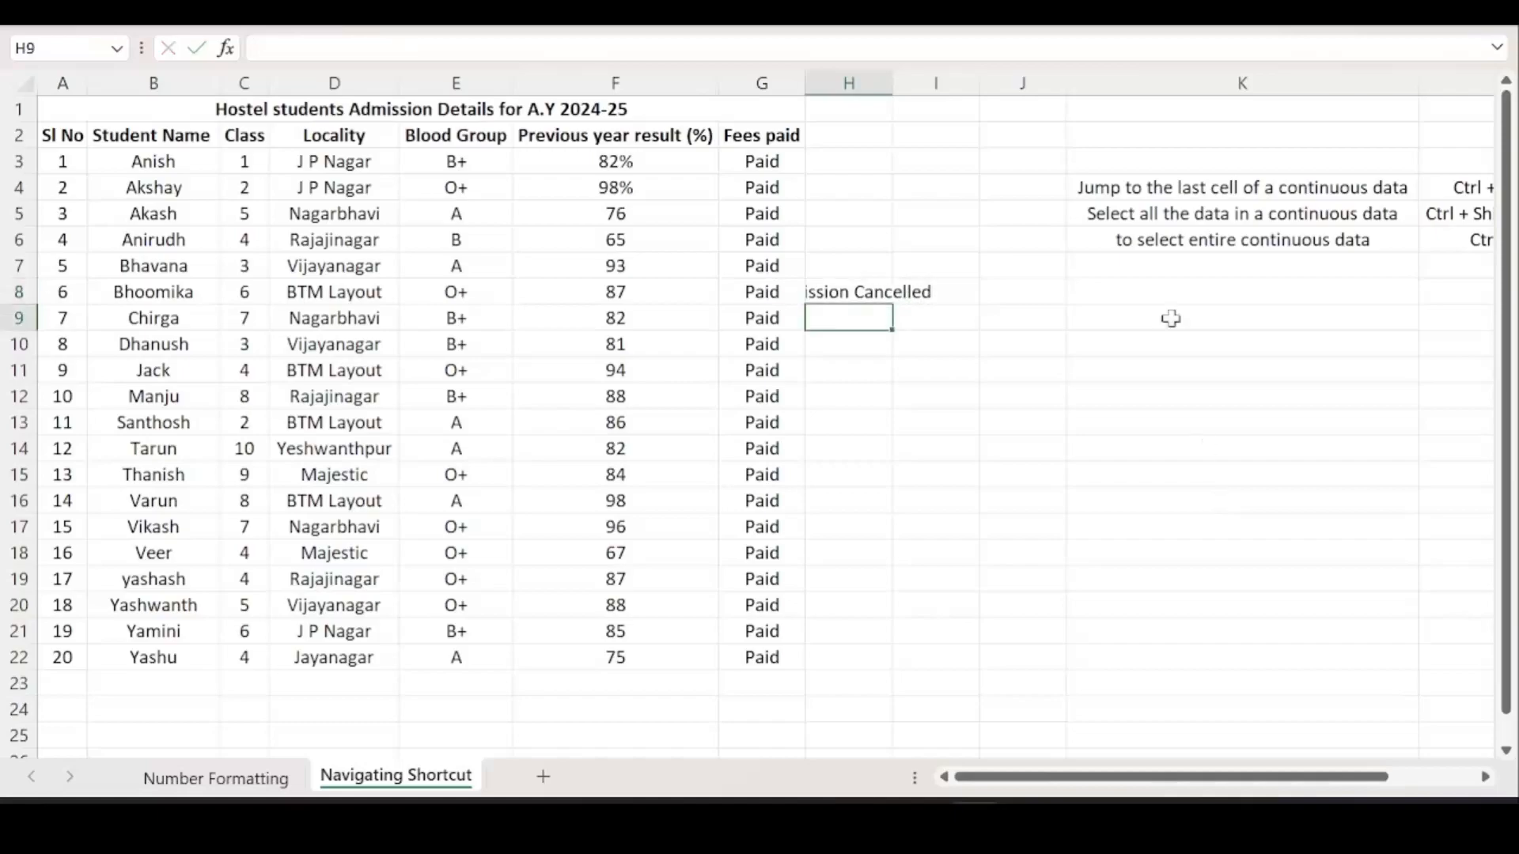
double_click(892, 79)
click(889, 79)
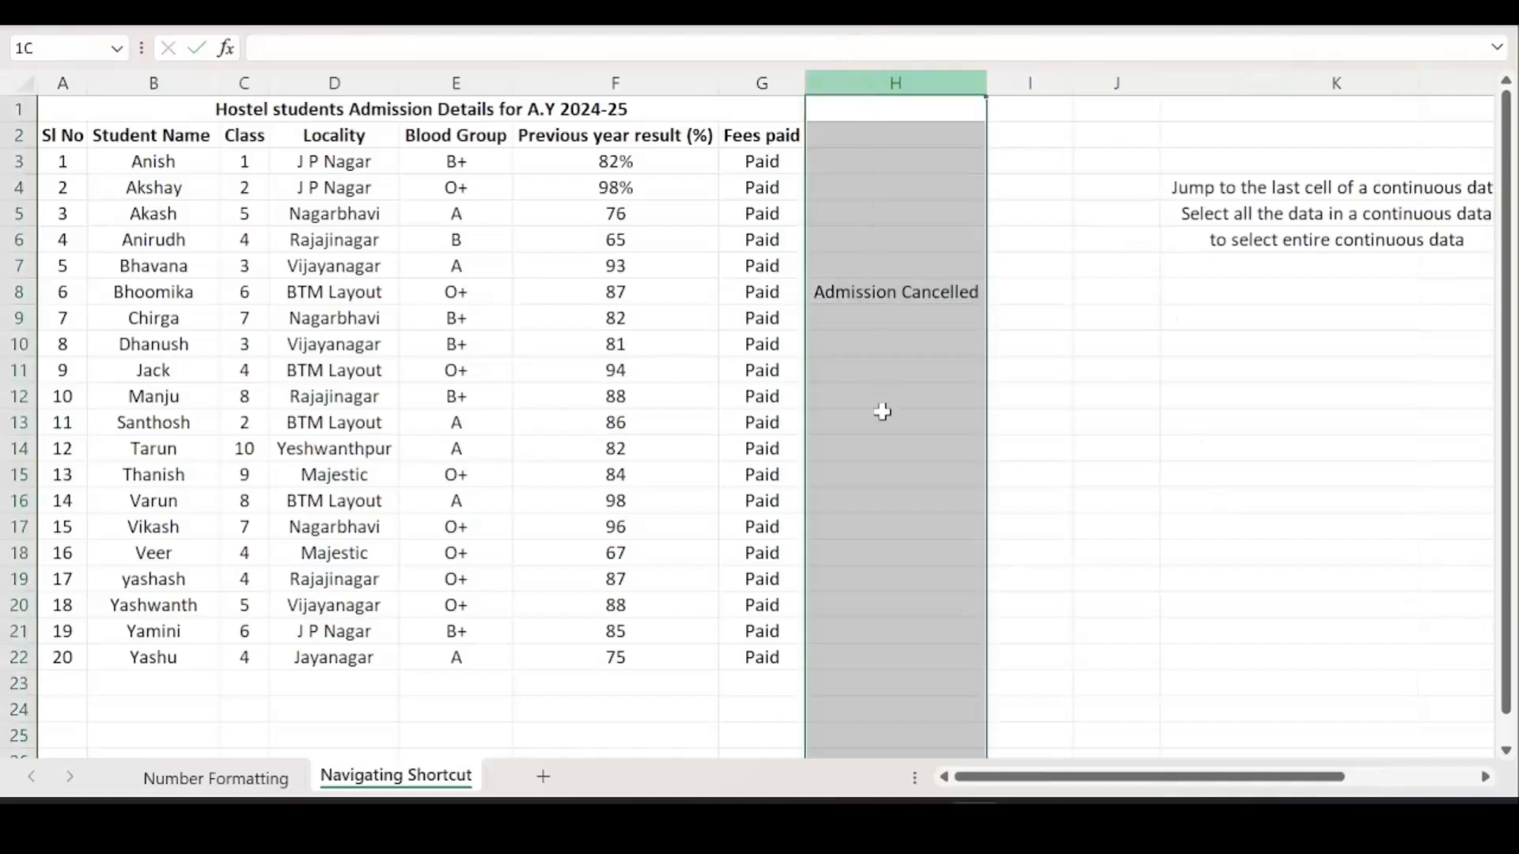
click(883, 420)
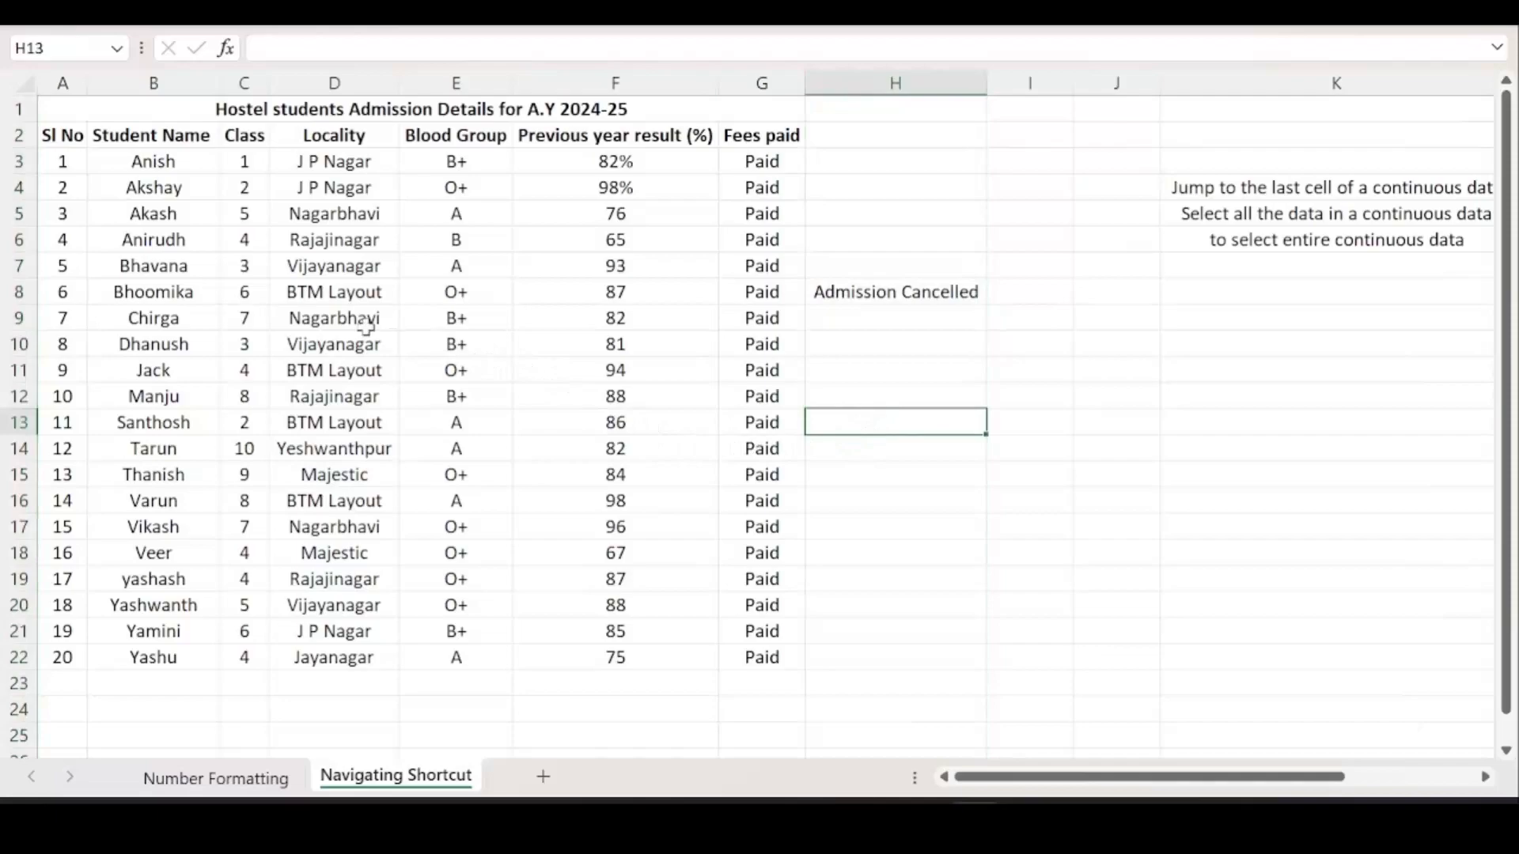
Select row 8, then use Ctrl+A from D7 to select the table including column H.
click(17, 292)
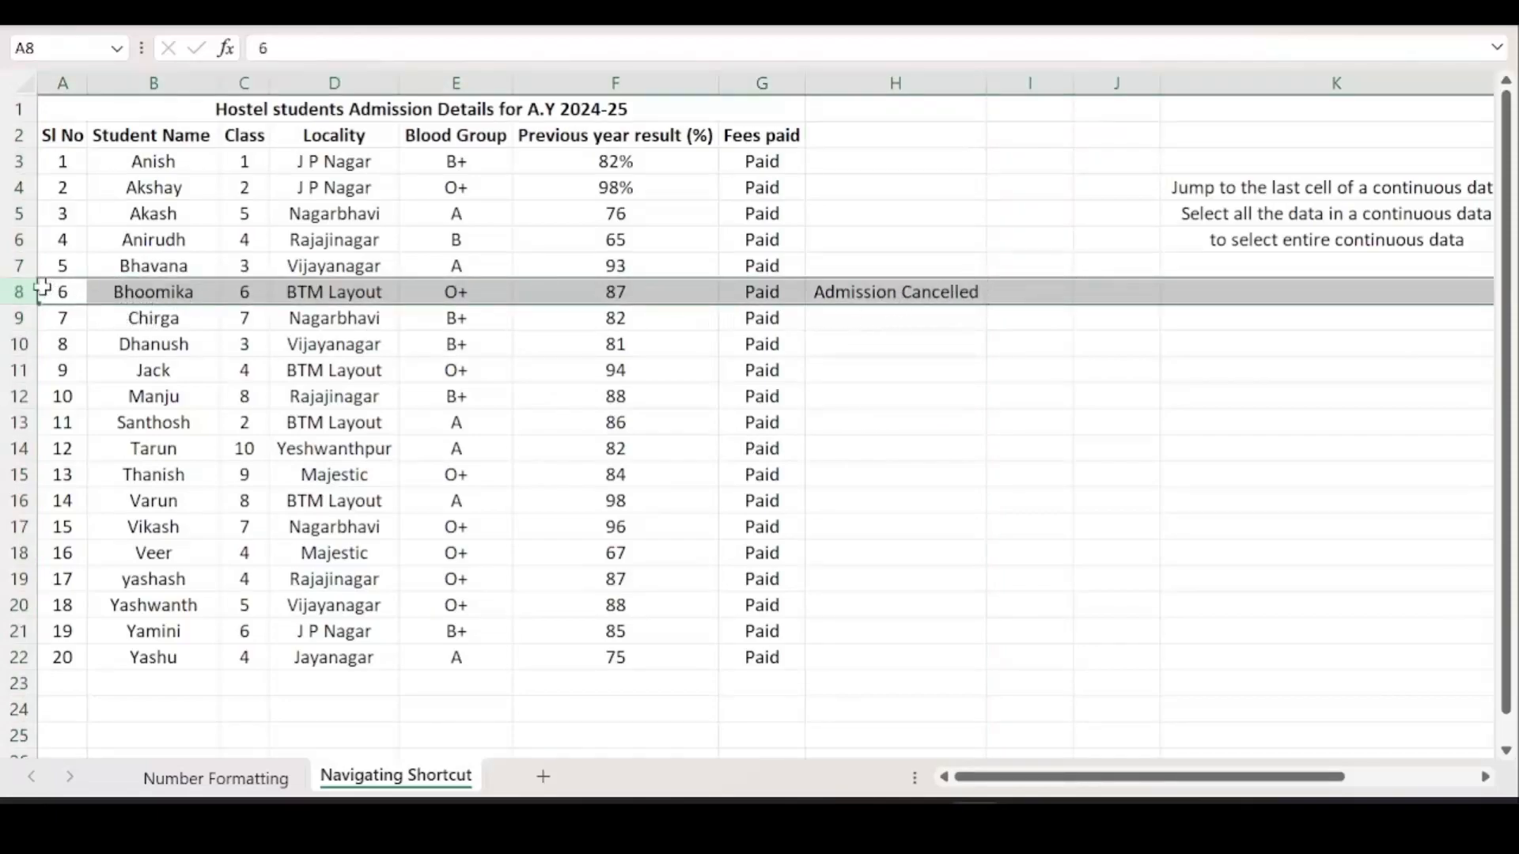
click(409, 266)
click(348, 269)
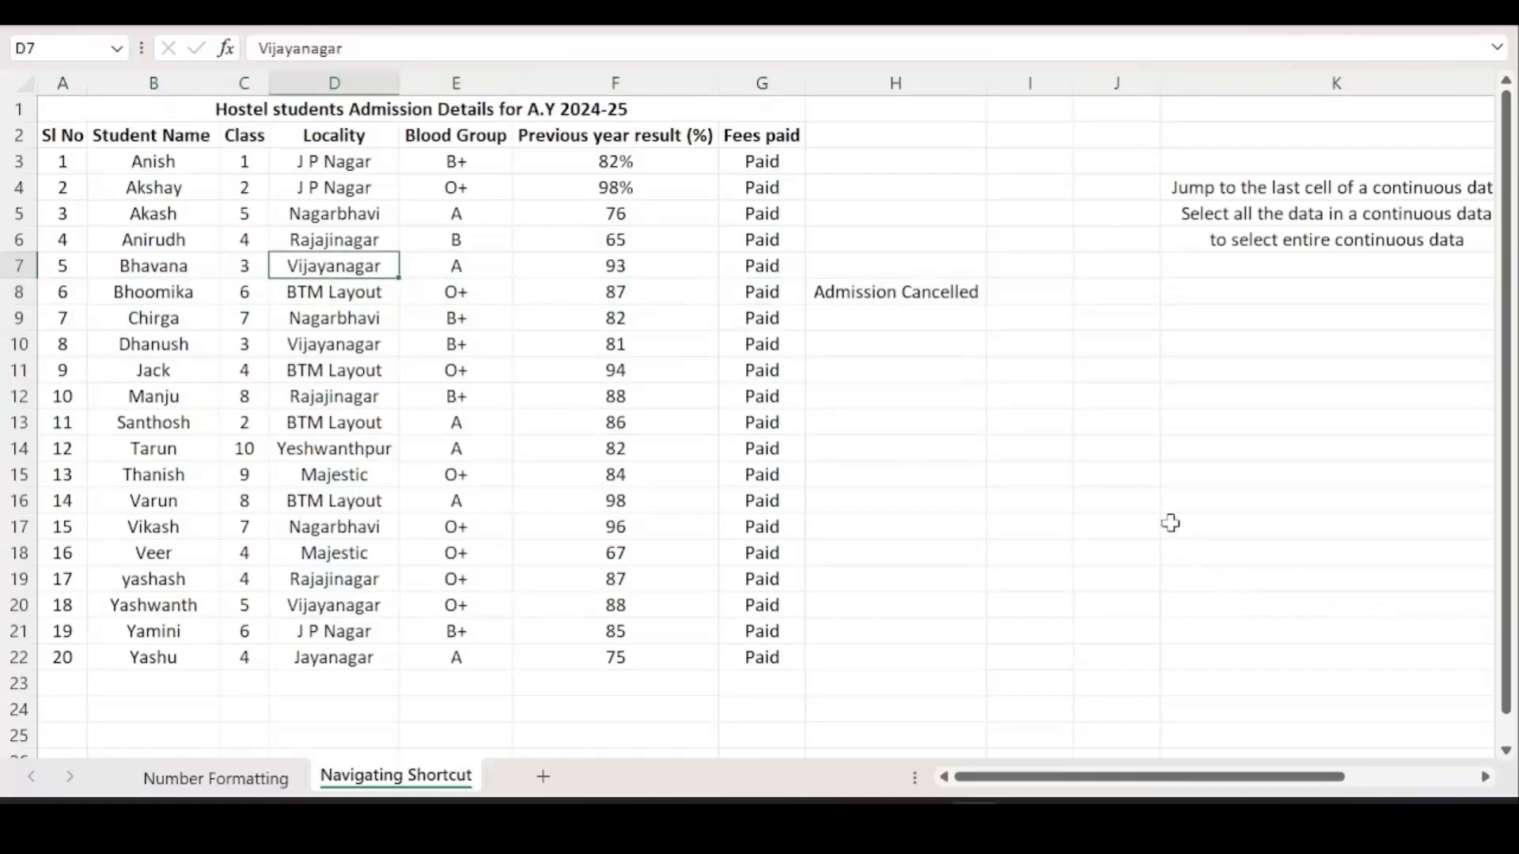
key(ctrl+a)
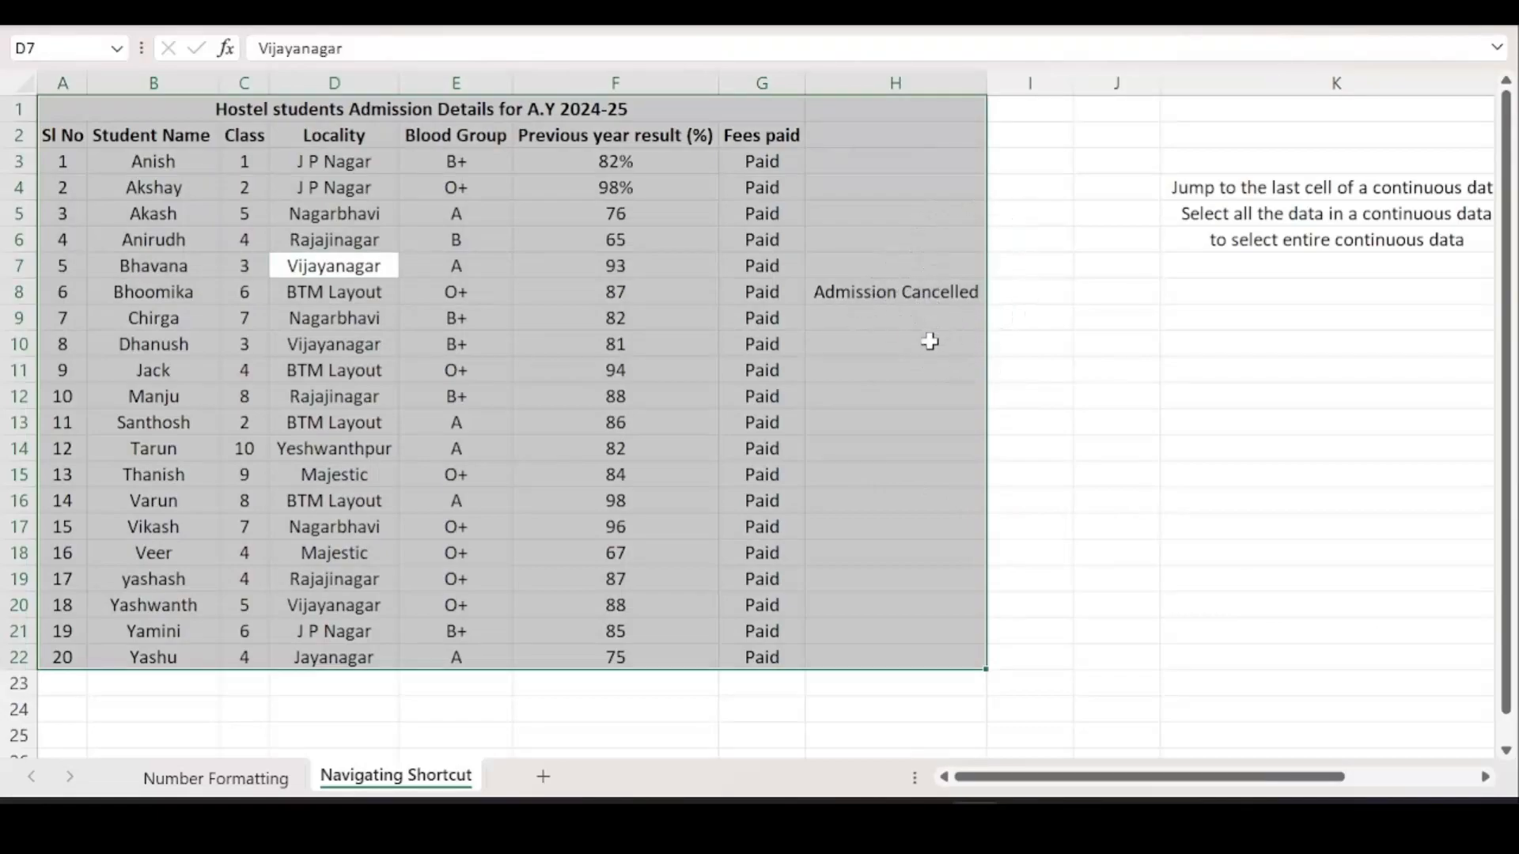
click(902, 345)
Delete the H8 note, then Ctrl+A from D11 to select the A1:G22 table and deselect it.
click(892, 294)
key(Delete)
click(271, 366)
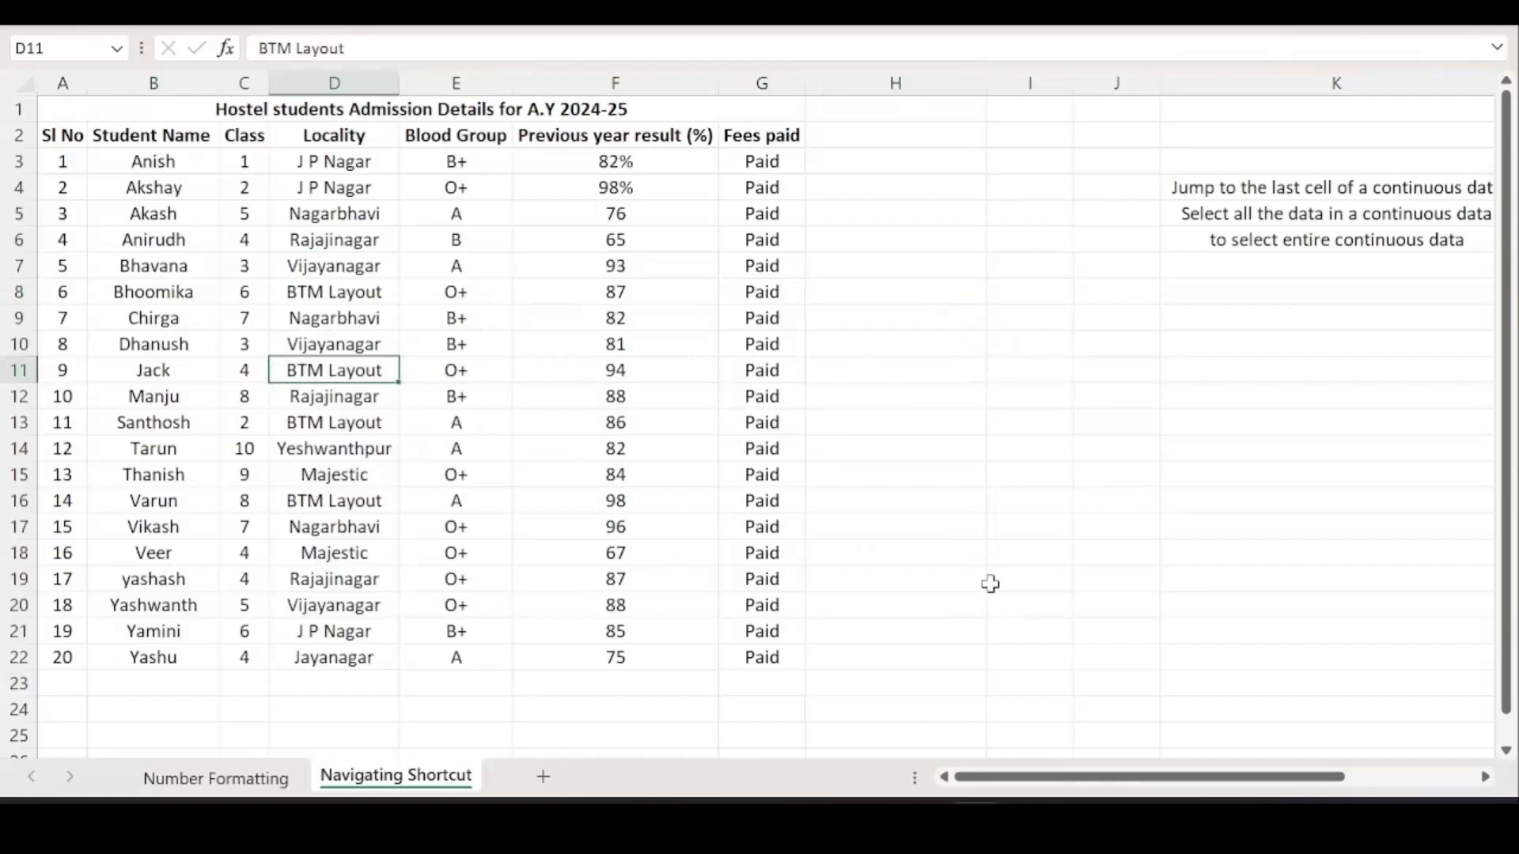
key(ctrl+a)
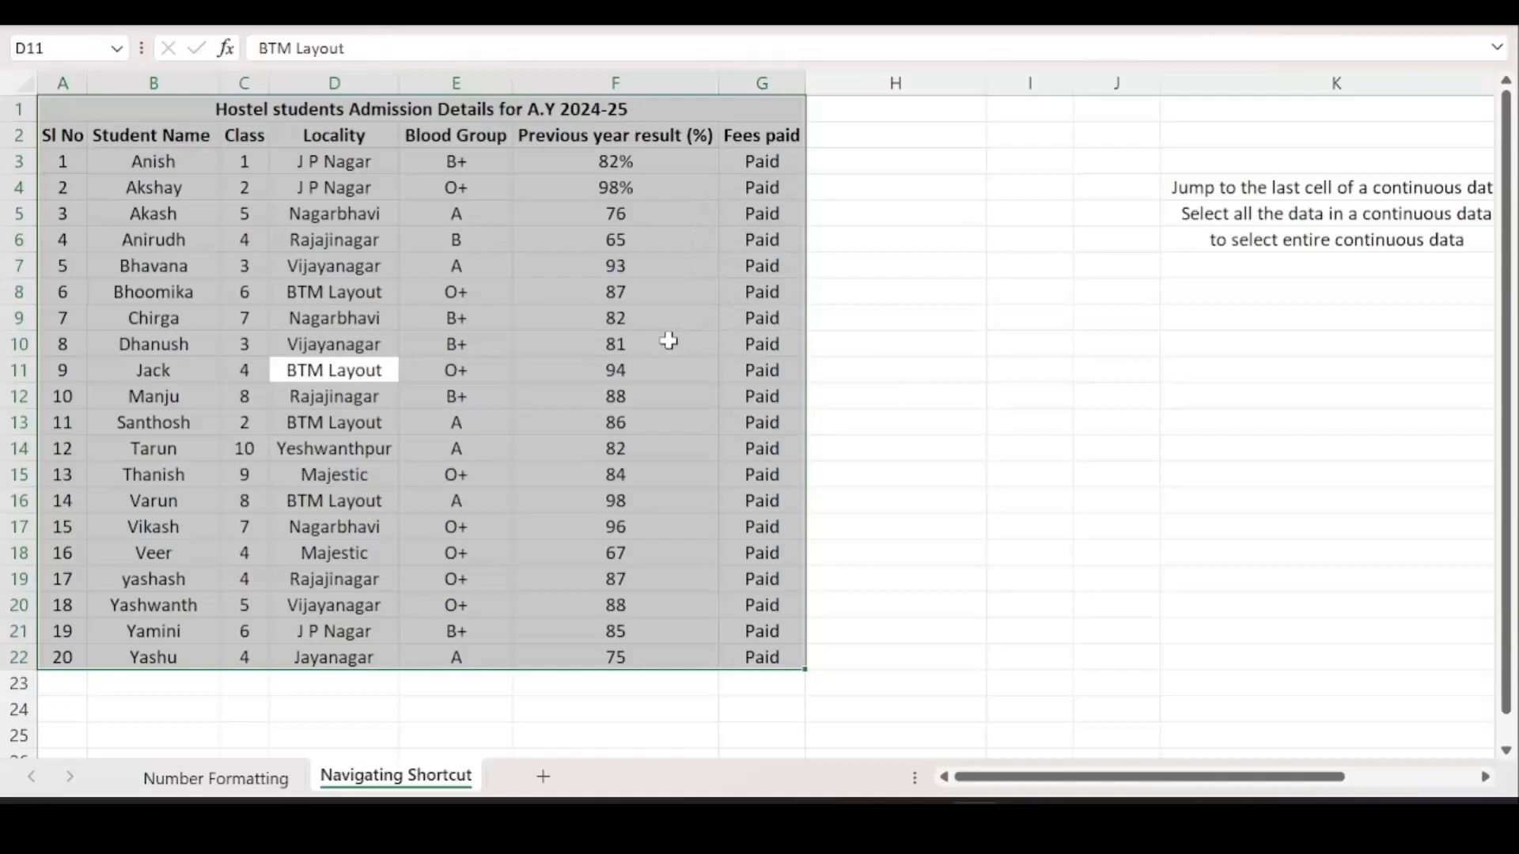
click(890, 389)
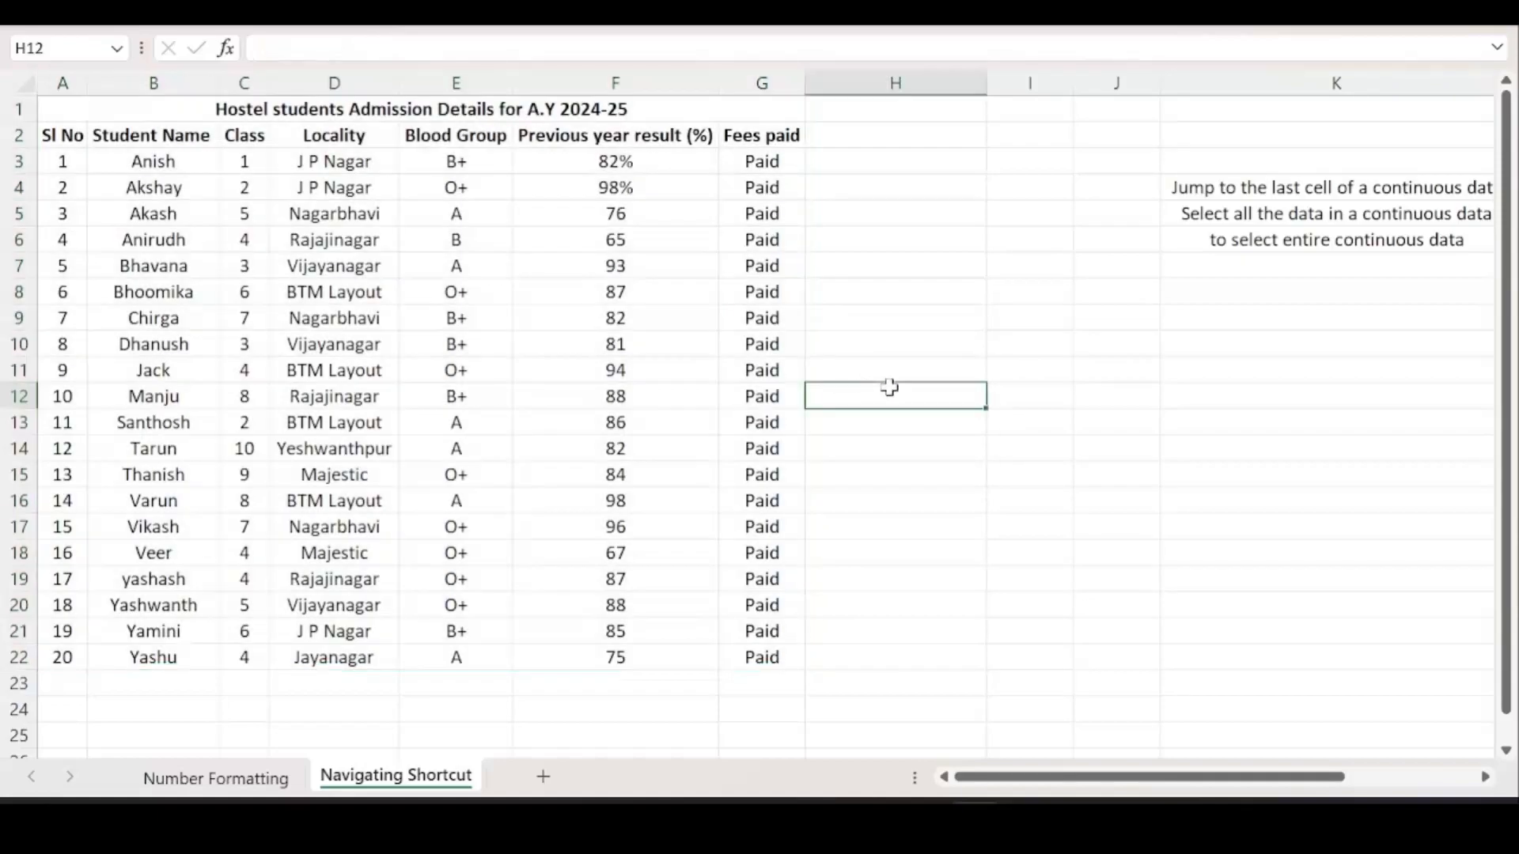
Type the K7 note about going to the next or previous sheet, fixing typos.
drag(1241, 780, 1372, 778)
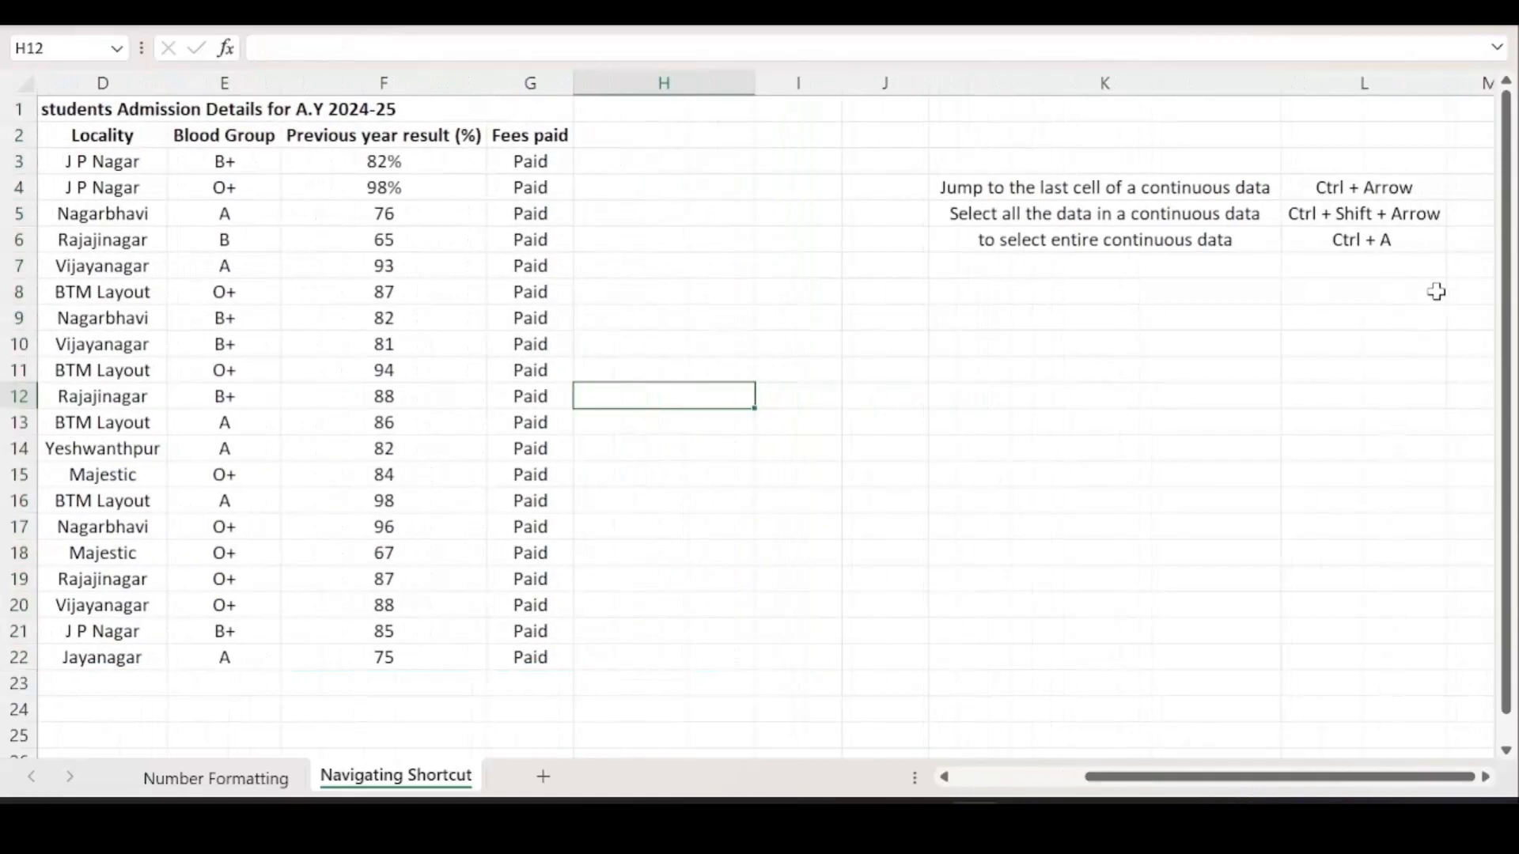
scroll(1437, 277, up, 3)
scroll(1437, 269, down, 1)
scroll(1401, 285, up, 3)
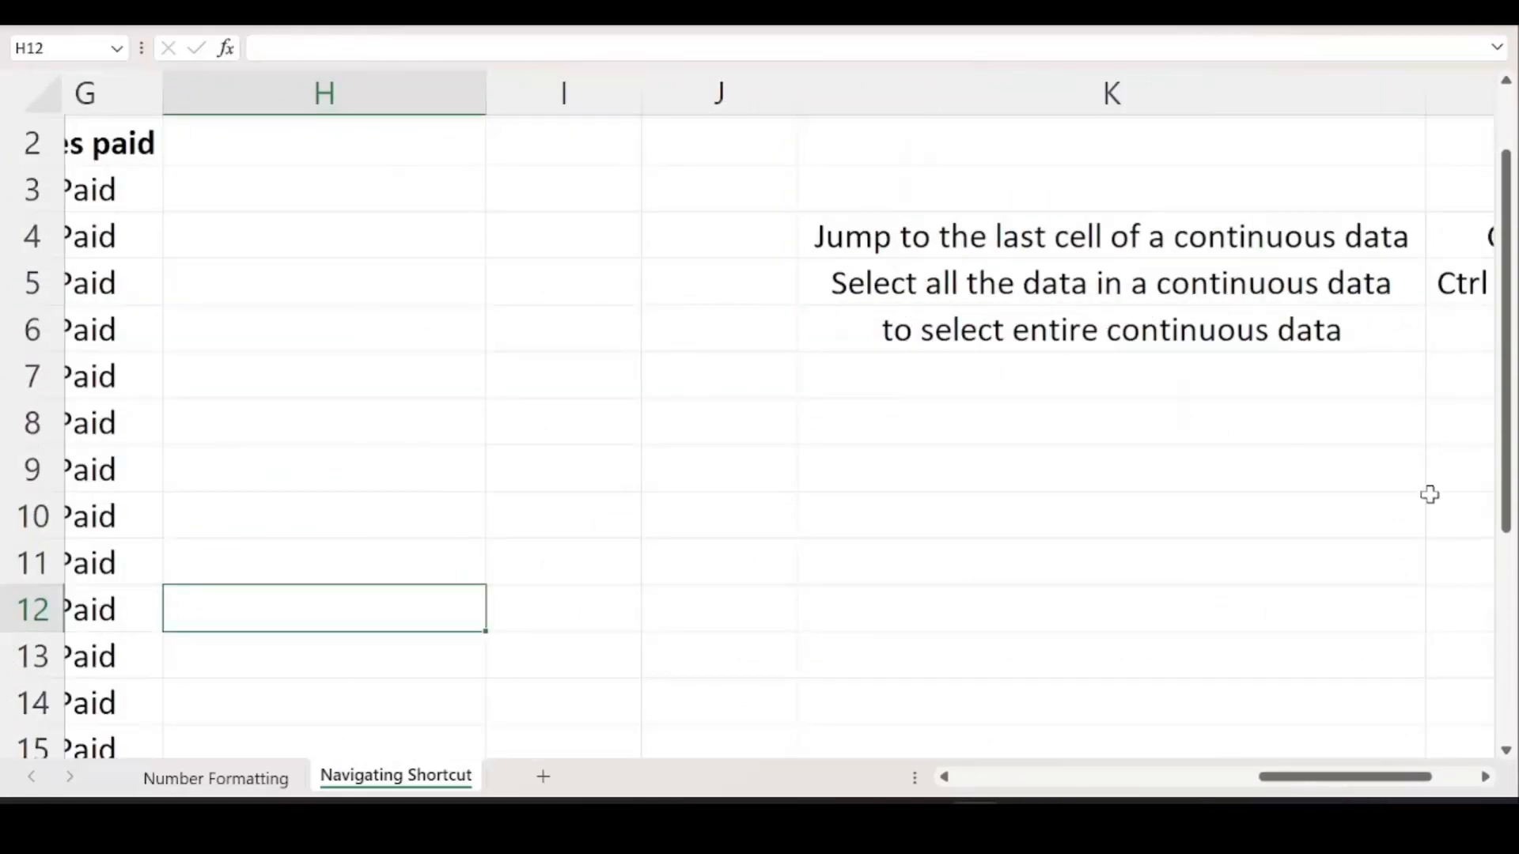
drag(1349, 775, 1437, 776)
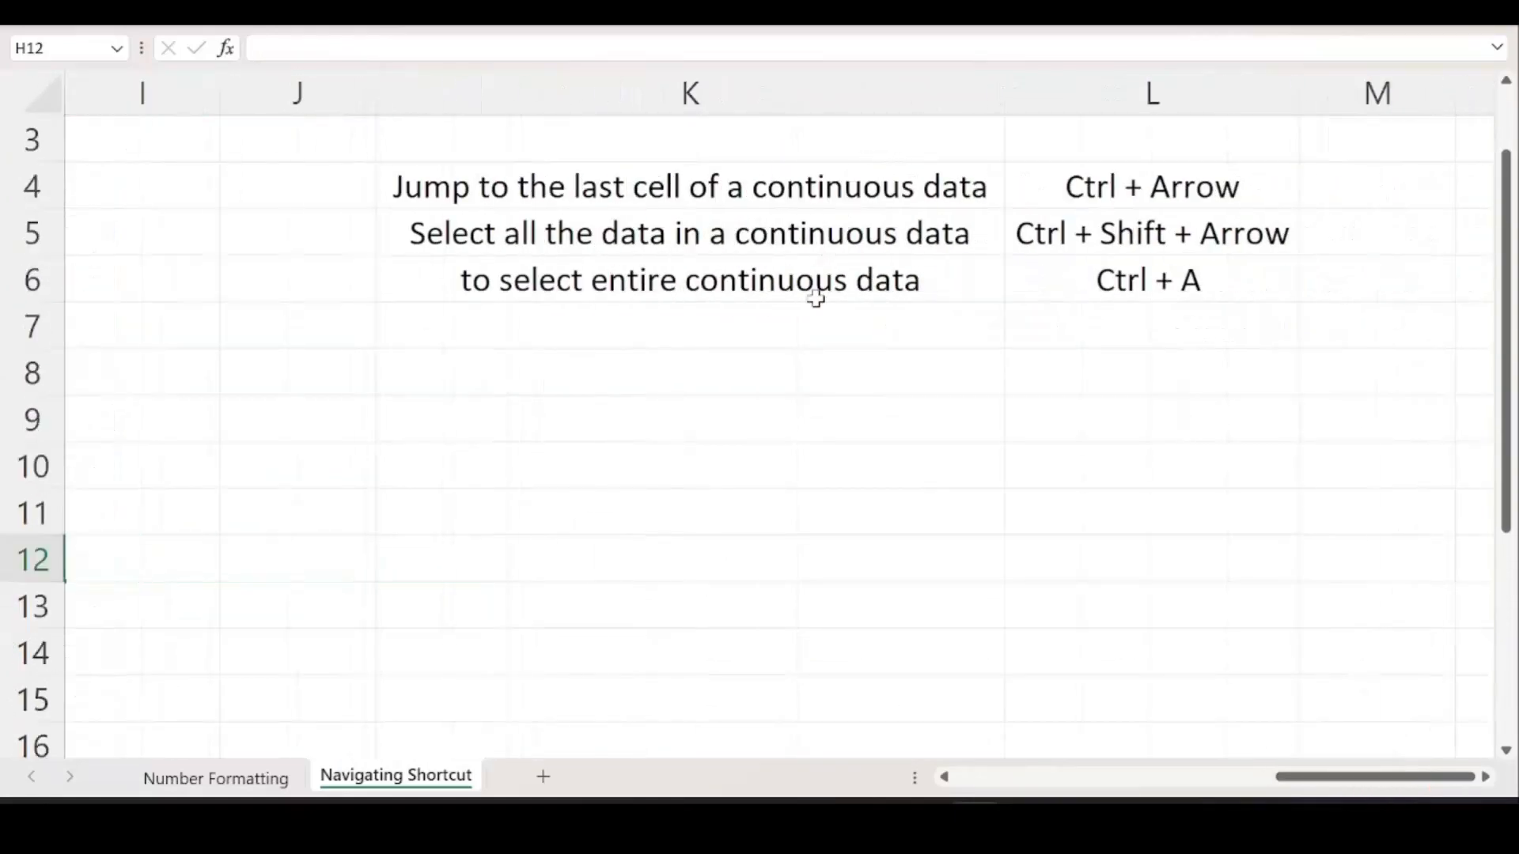
click(815, 315)
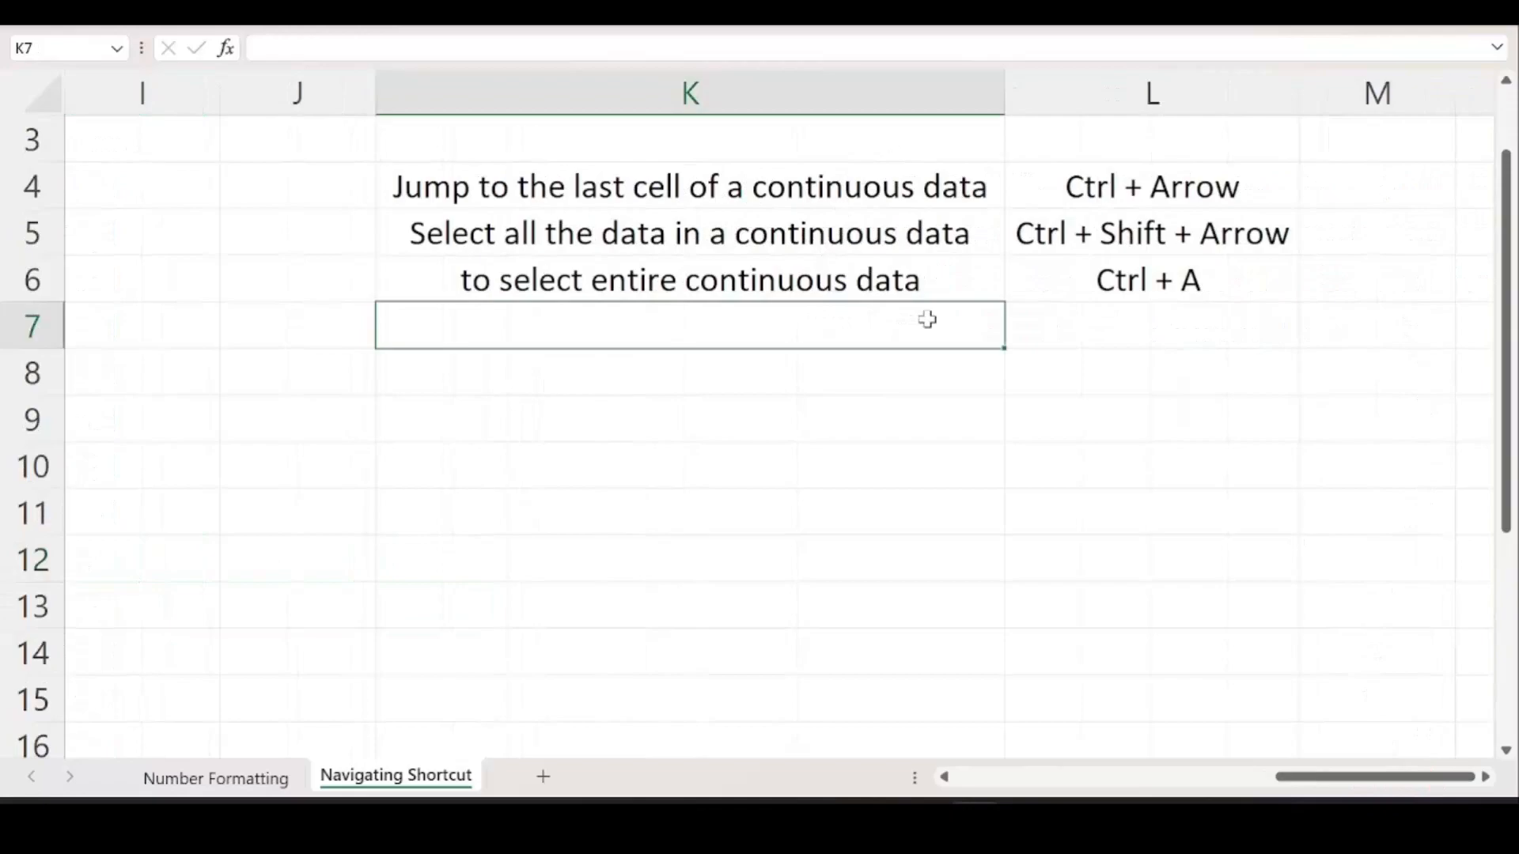
text(to )
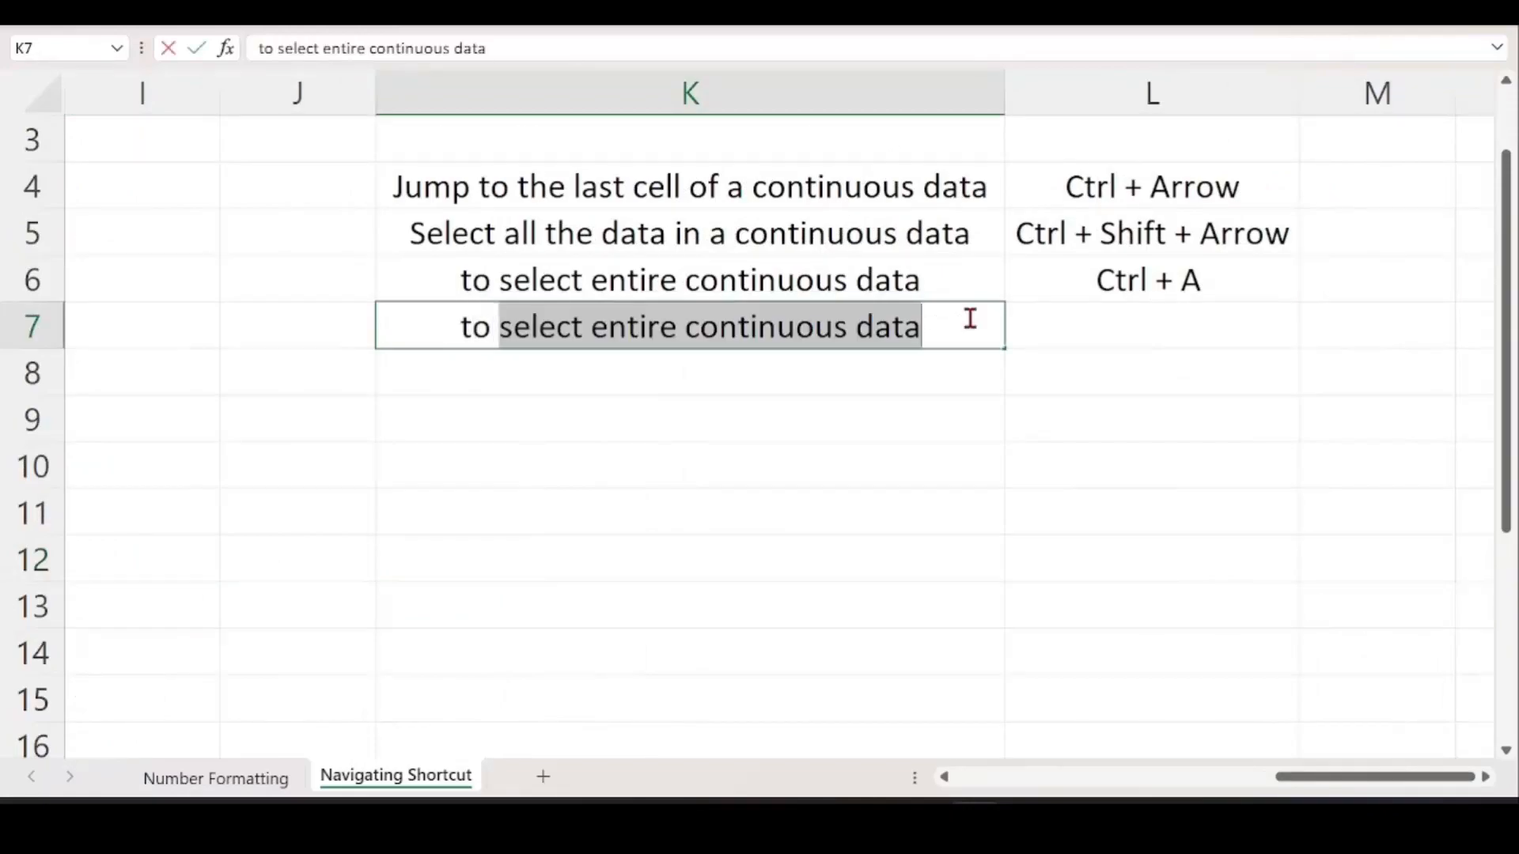
text(go to )
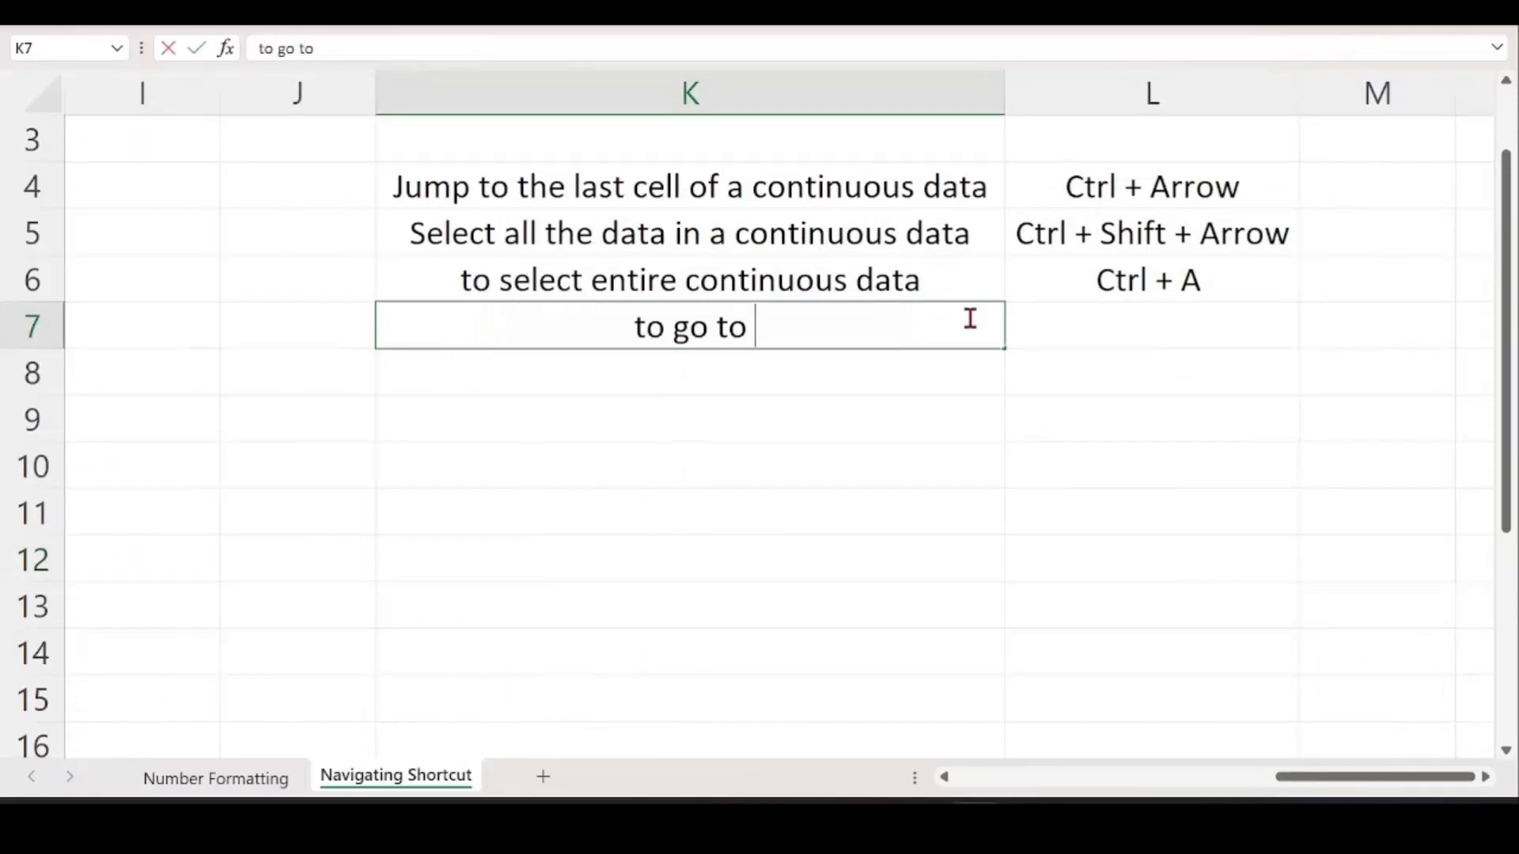
text(the ne)
key(BackSpace)
key(BackSpace)
text(th)
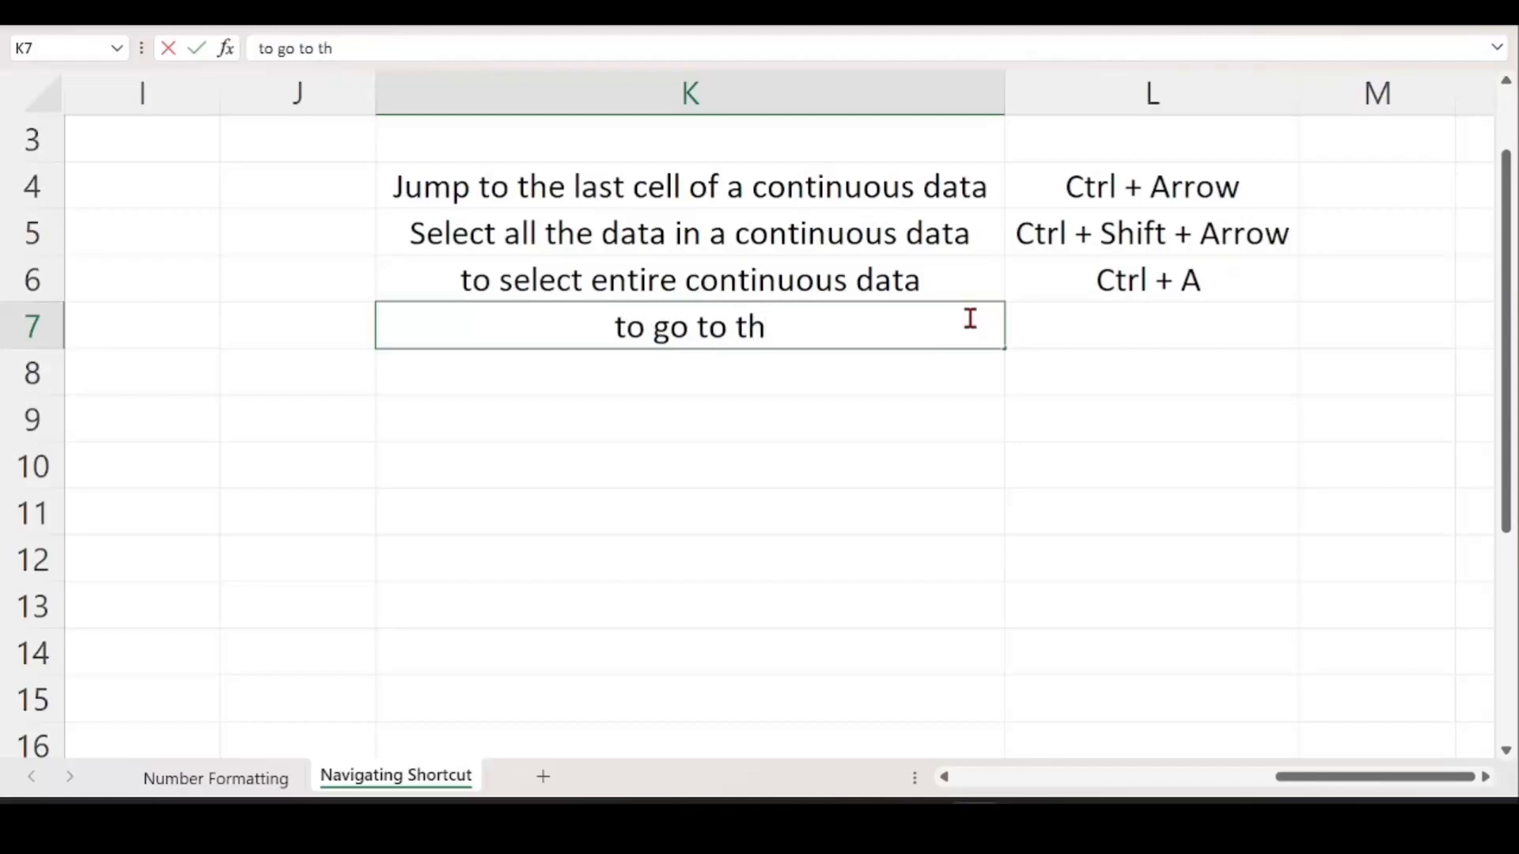
text(e nest sheet )
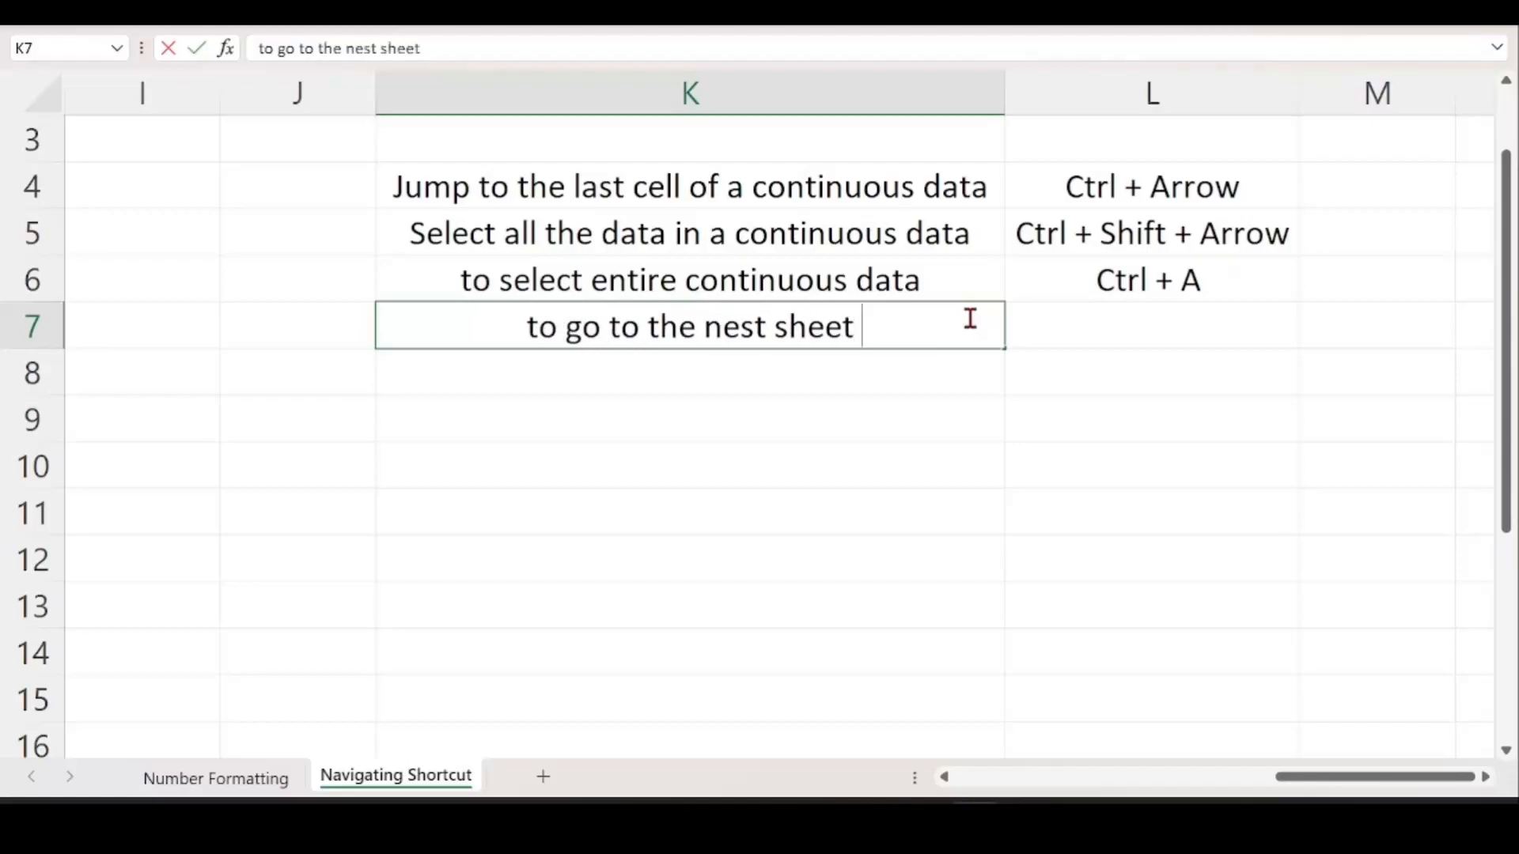
text(or previous sheer)
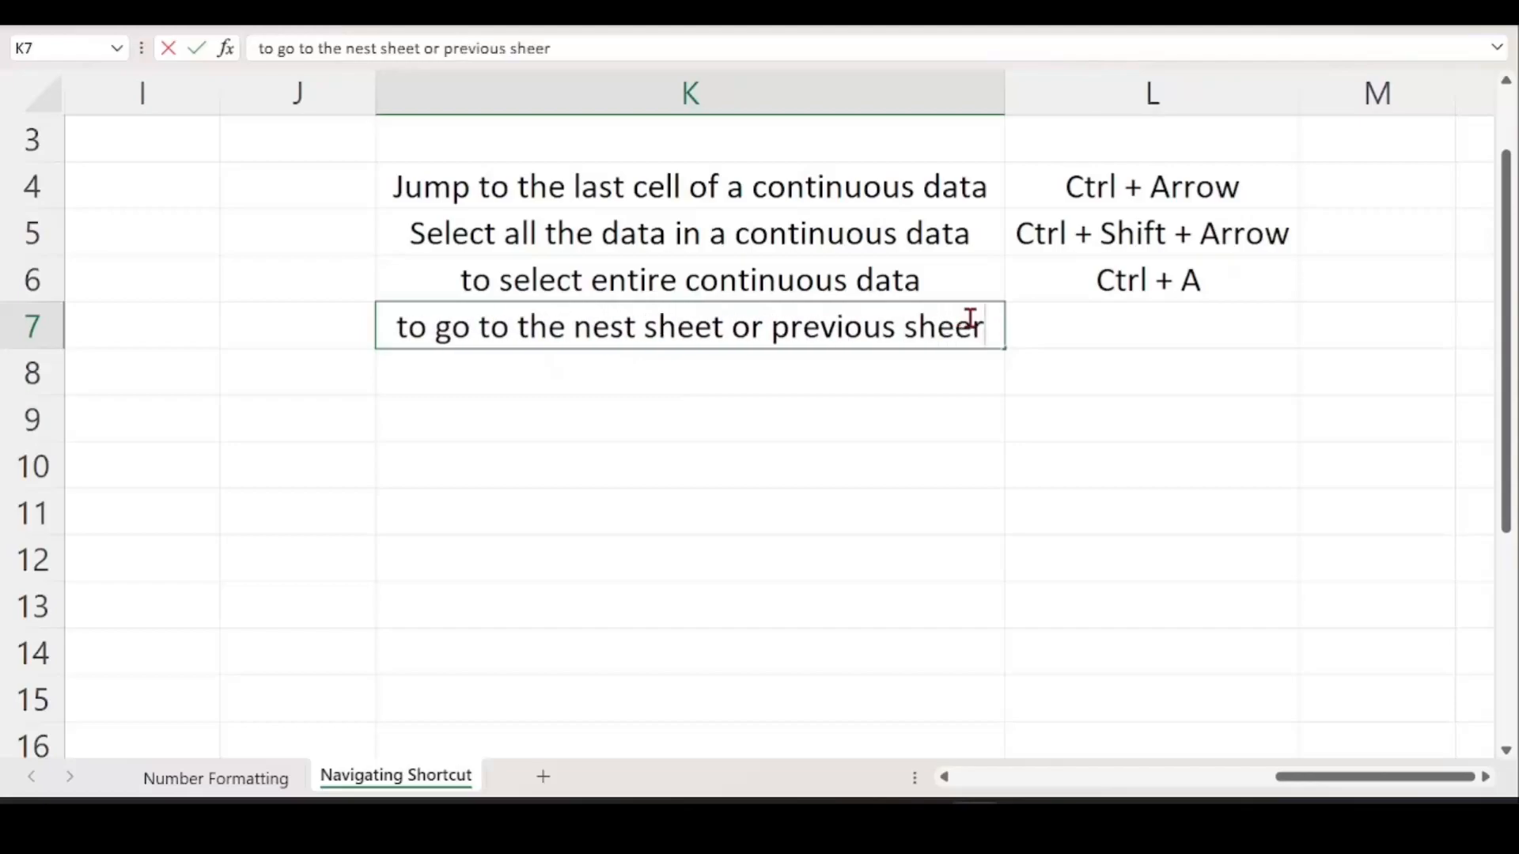
Enter 'pg up and pg dwn' in L7 beside the sheet-navigation note.
drag(1322, 345, 1239, 331)
click(1240, 331)
text(pg up and pg)
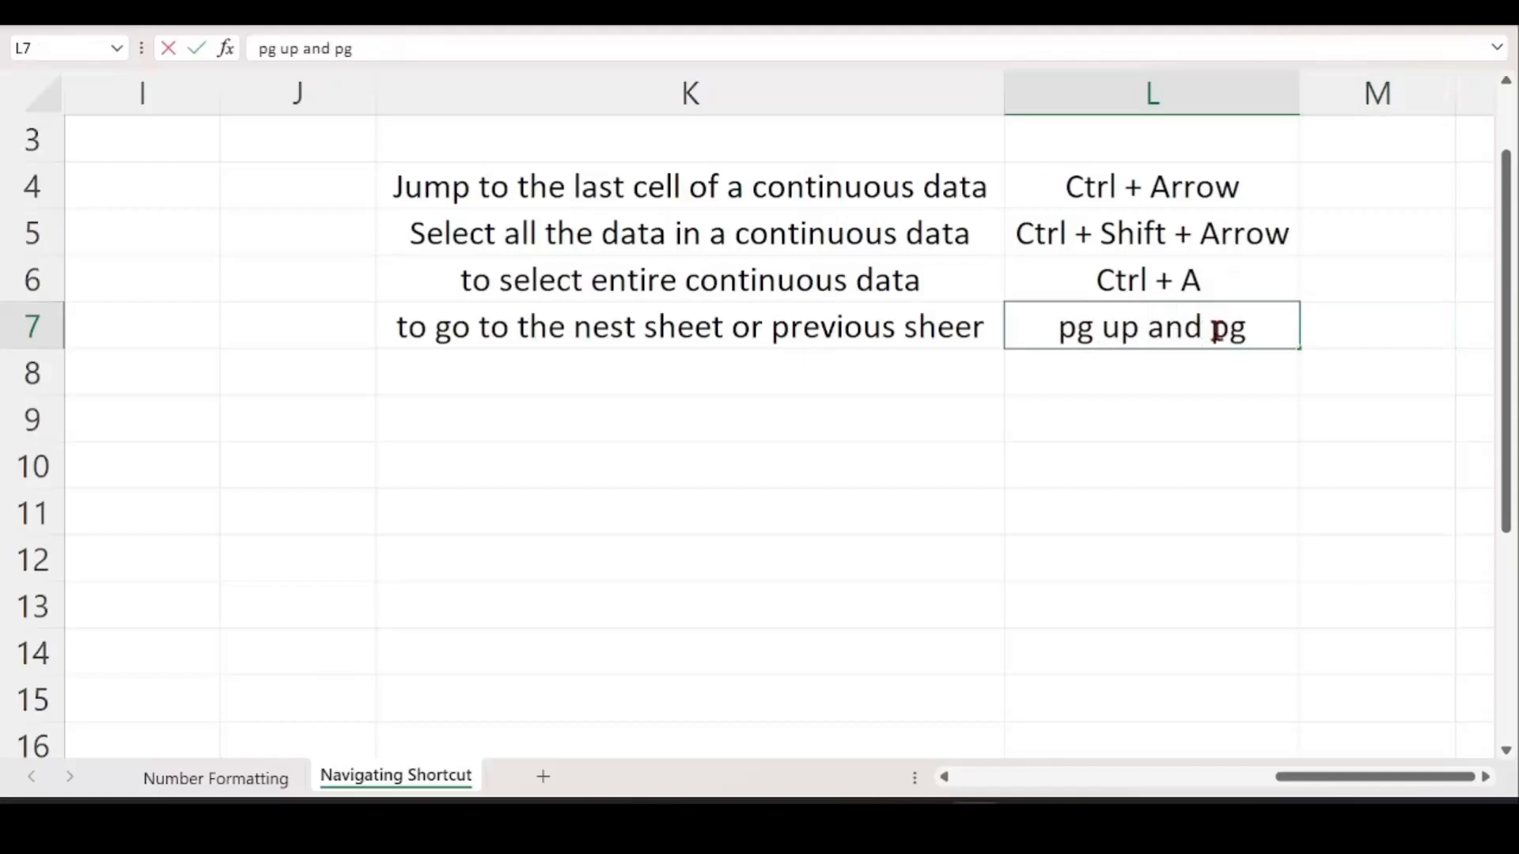
text( dwn)
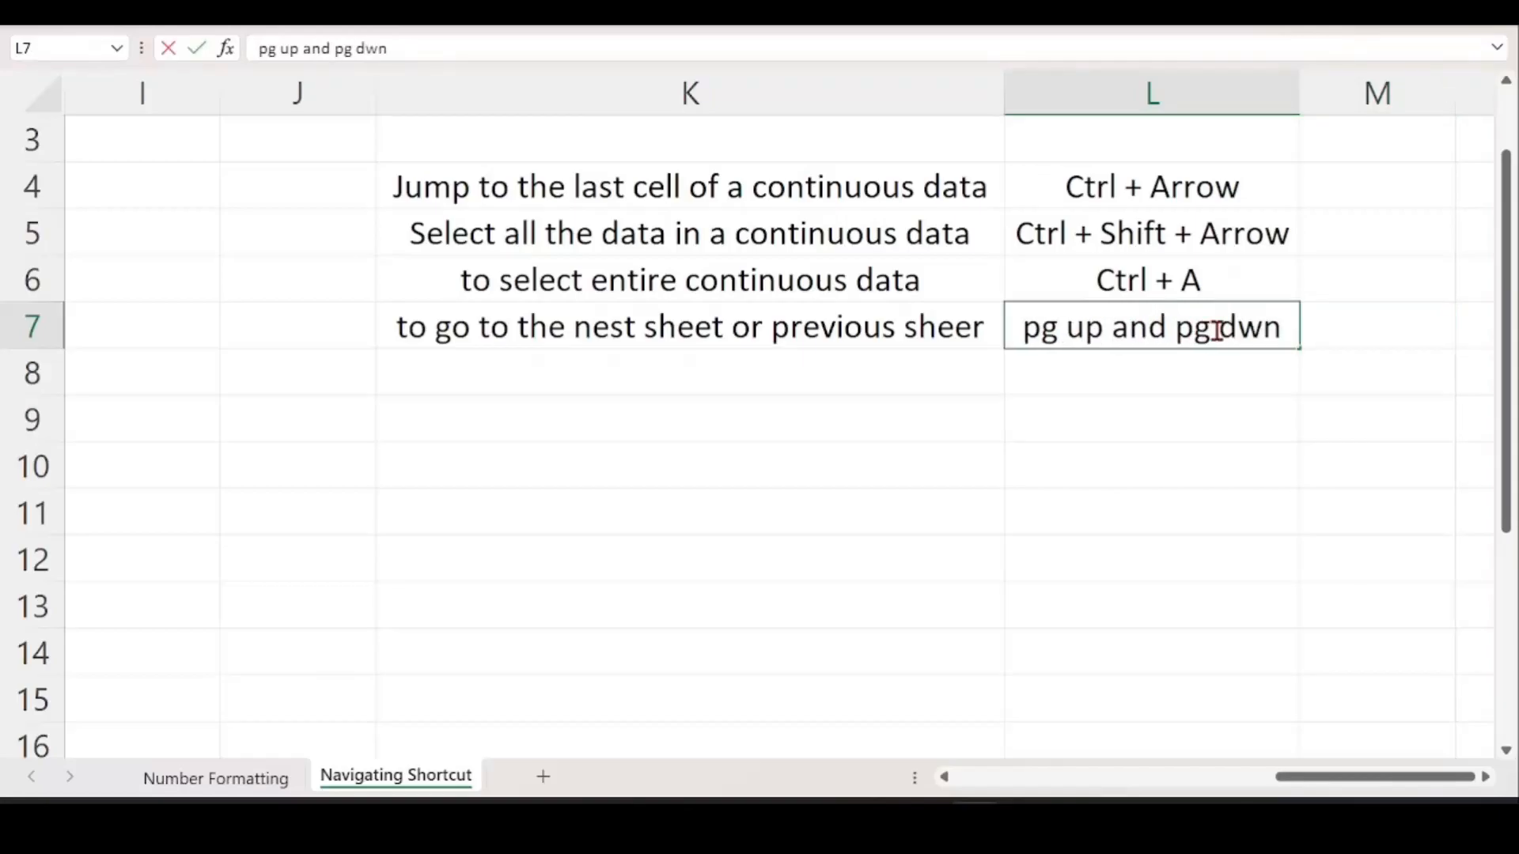
key(Return)
key(Left)
key(Left)
key(Left)
key(Left)
key(Left)
key(Left)
key(Left)
key(Left)
key(Left)
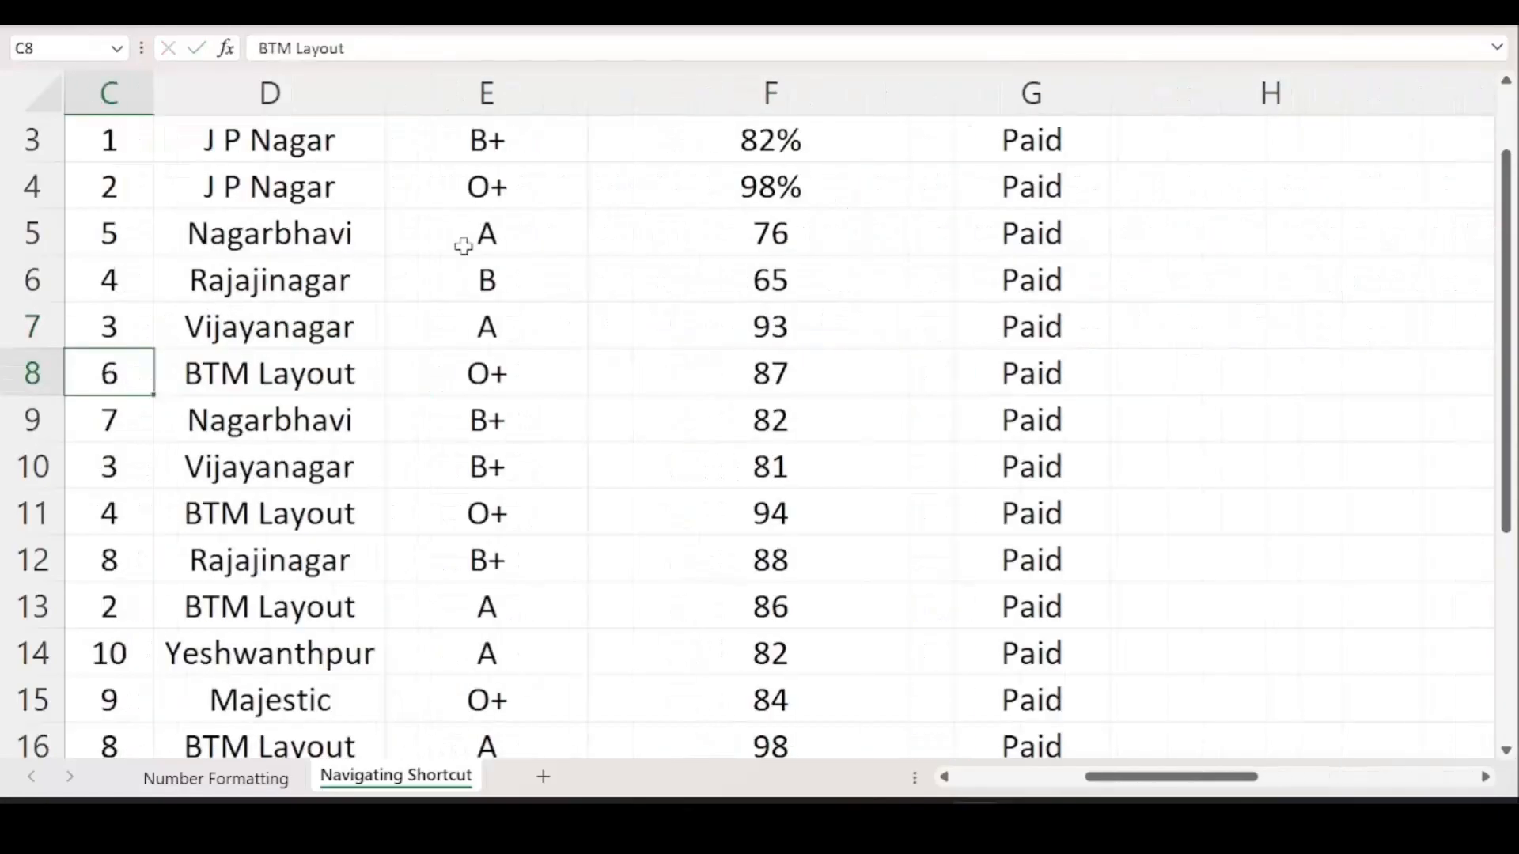
Look at the Number Formatting sheet, then return to the Navigating Shortcut sheet.
key(Left)
key(Left)
scroll(180, 529, up, 1)
scroll(295, 485, down, 2)
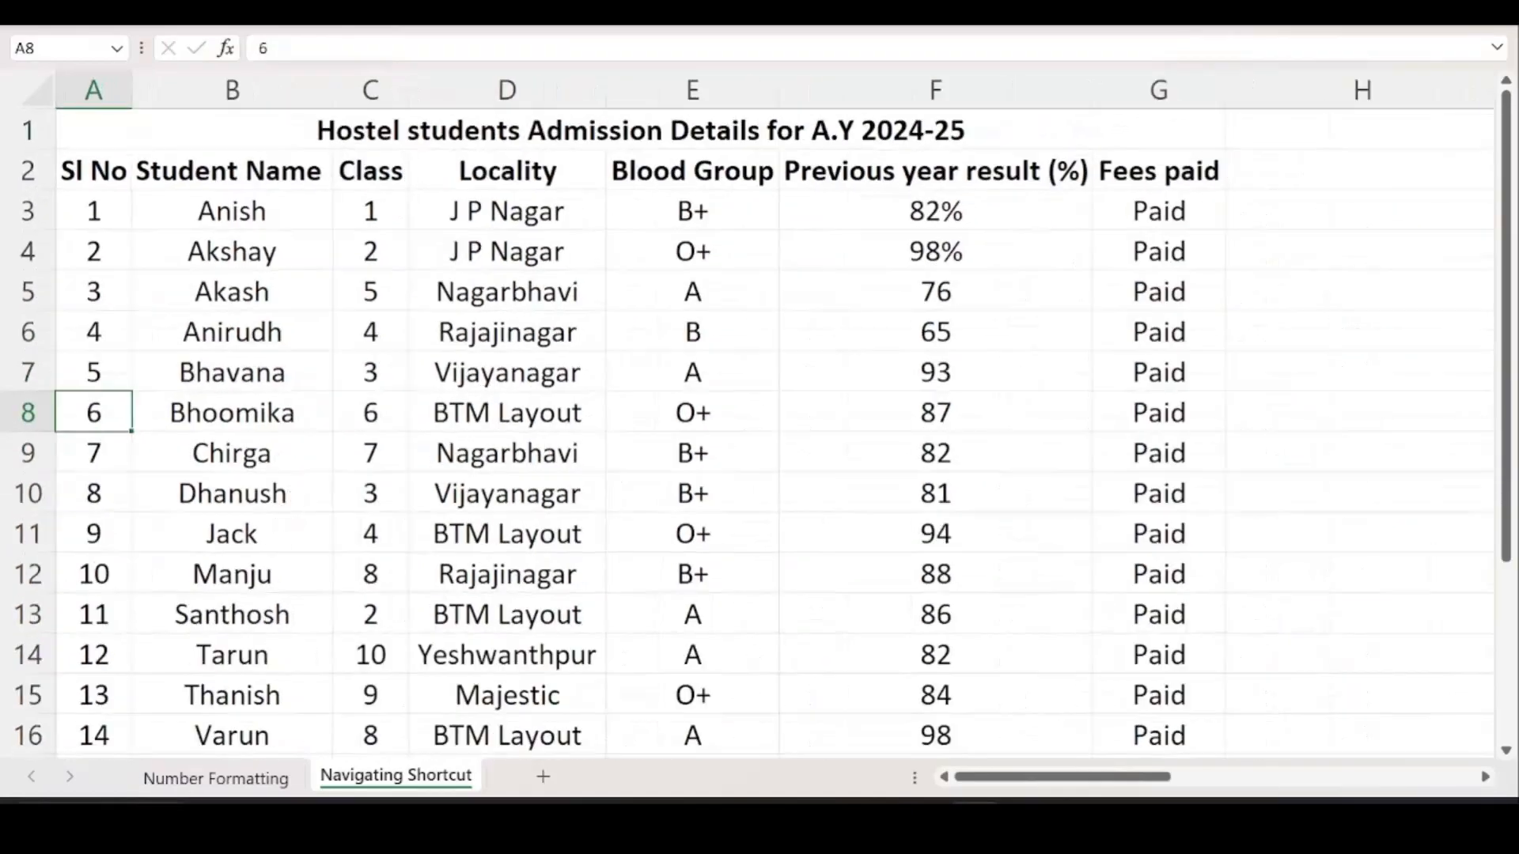
click(178, 791)
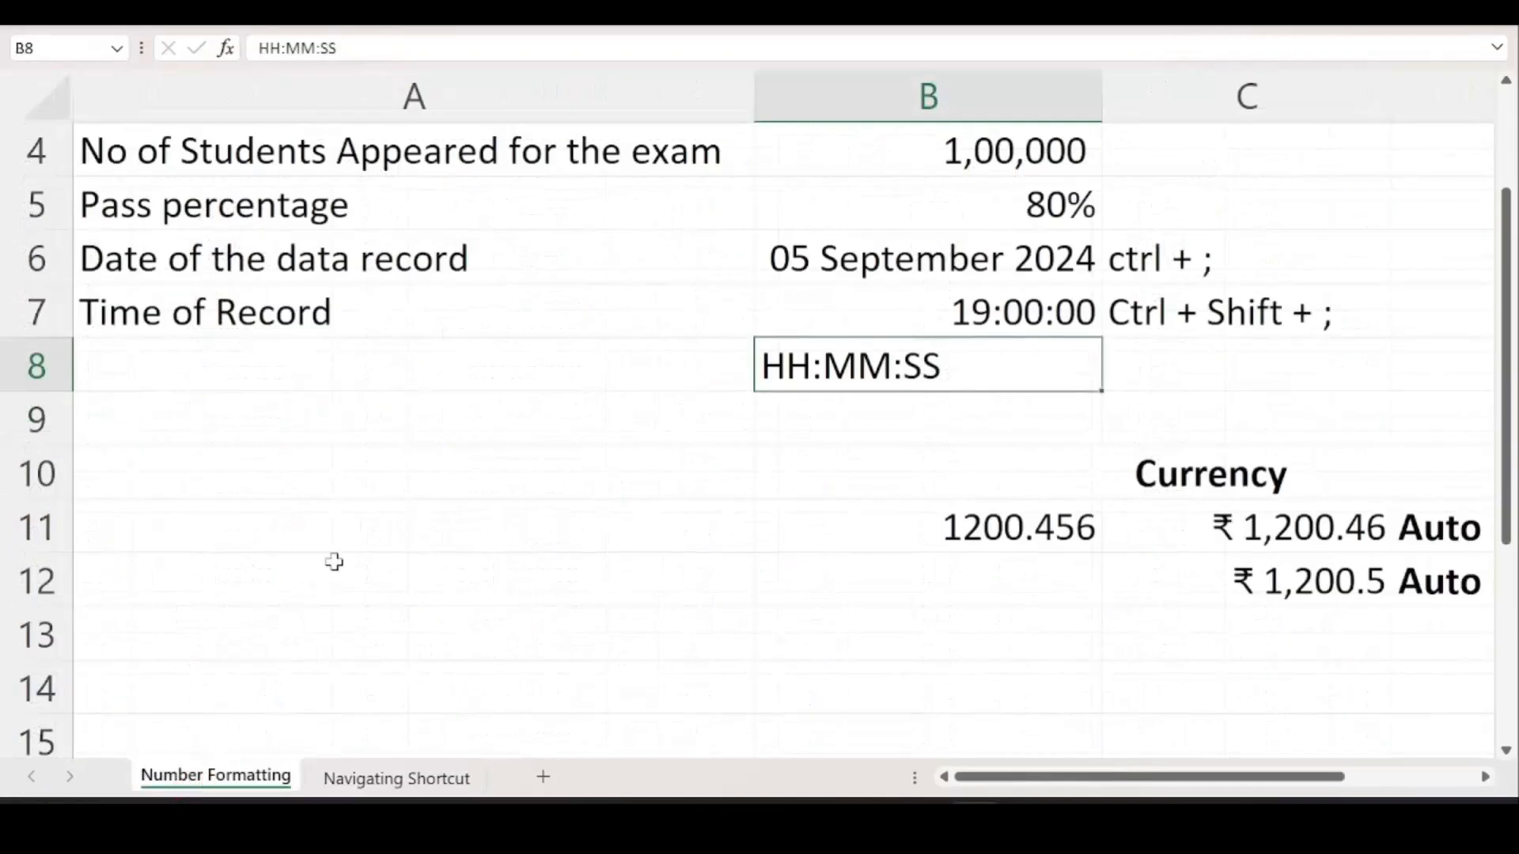
scroll(321, 562, down, 2)
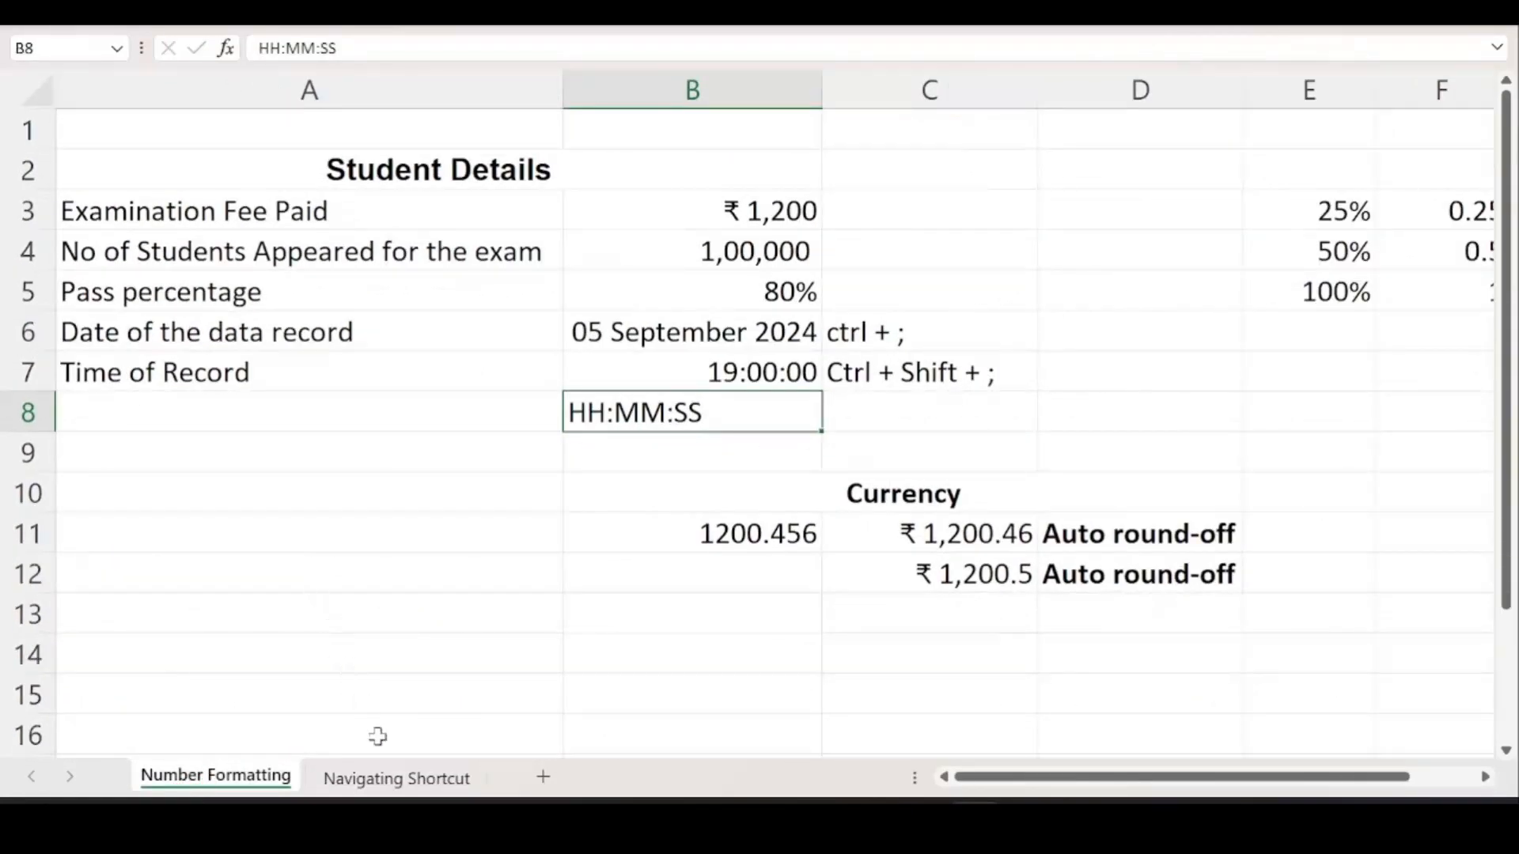
click(395, 779)
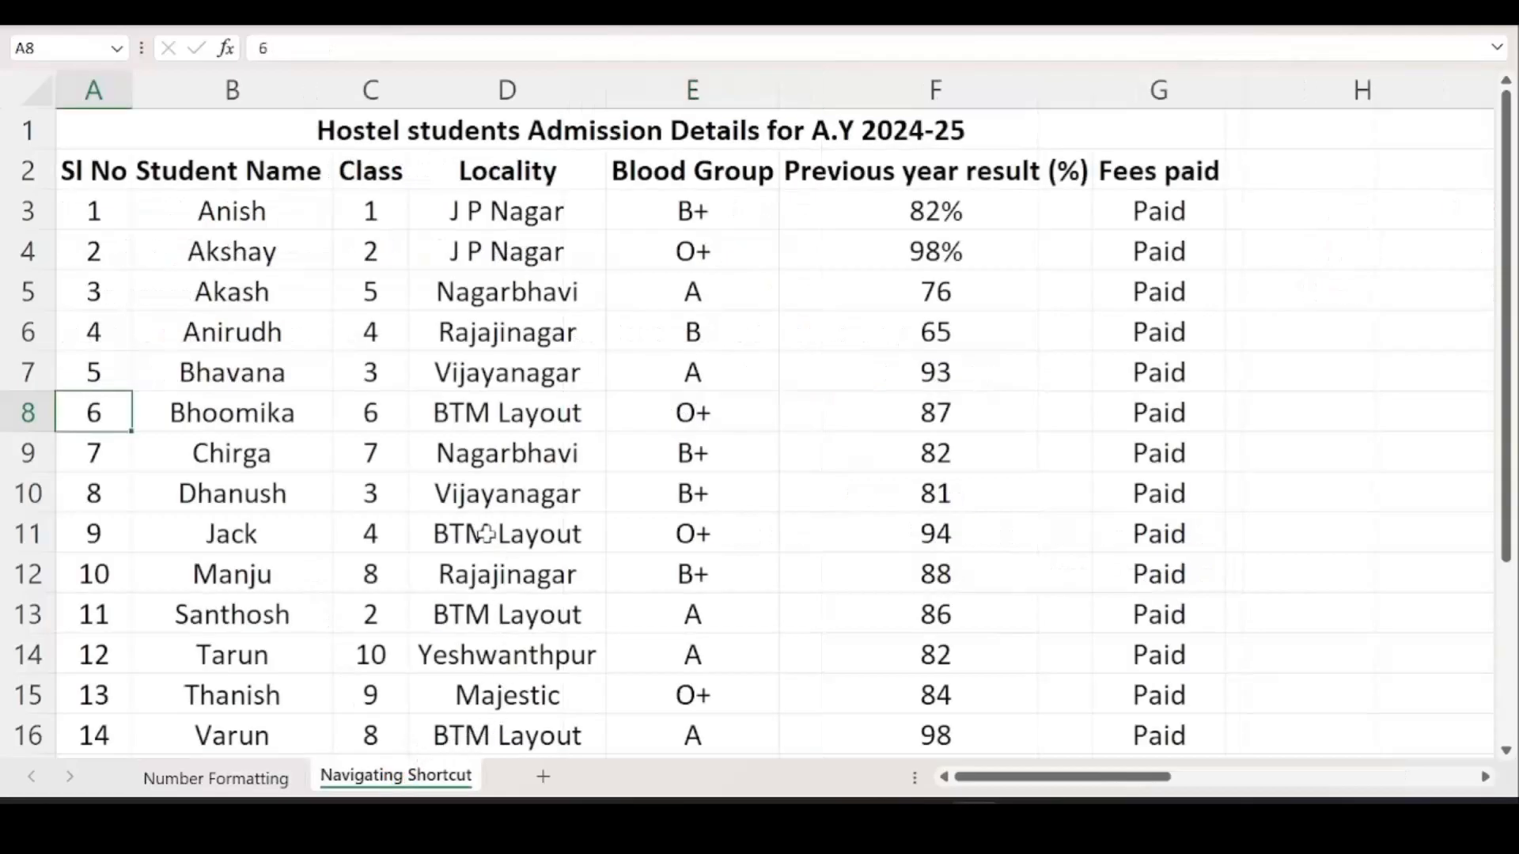
Add Sheet1, Sheet2 and Sheet3 after Navigating Shortcut, then switch to Number Formatting.
click(543, 777)
click(623, 777)
click(707, 778)
click(305, 561)
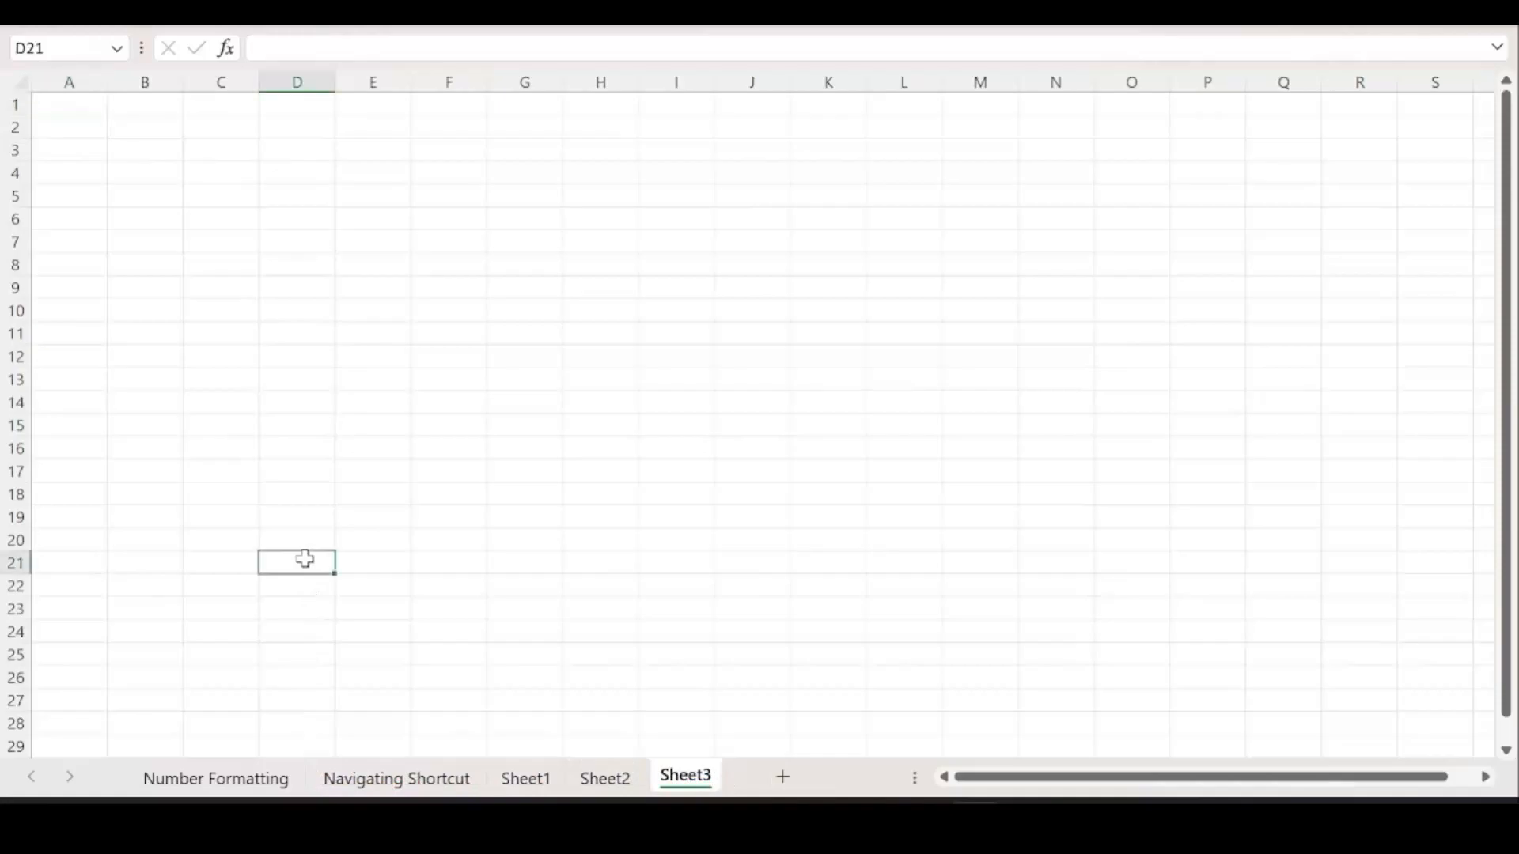
click(215, 780)
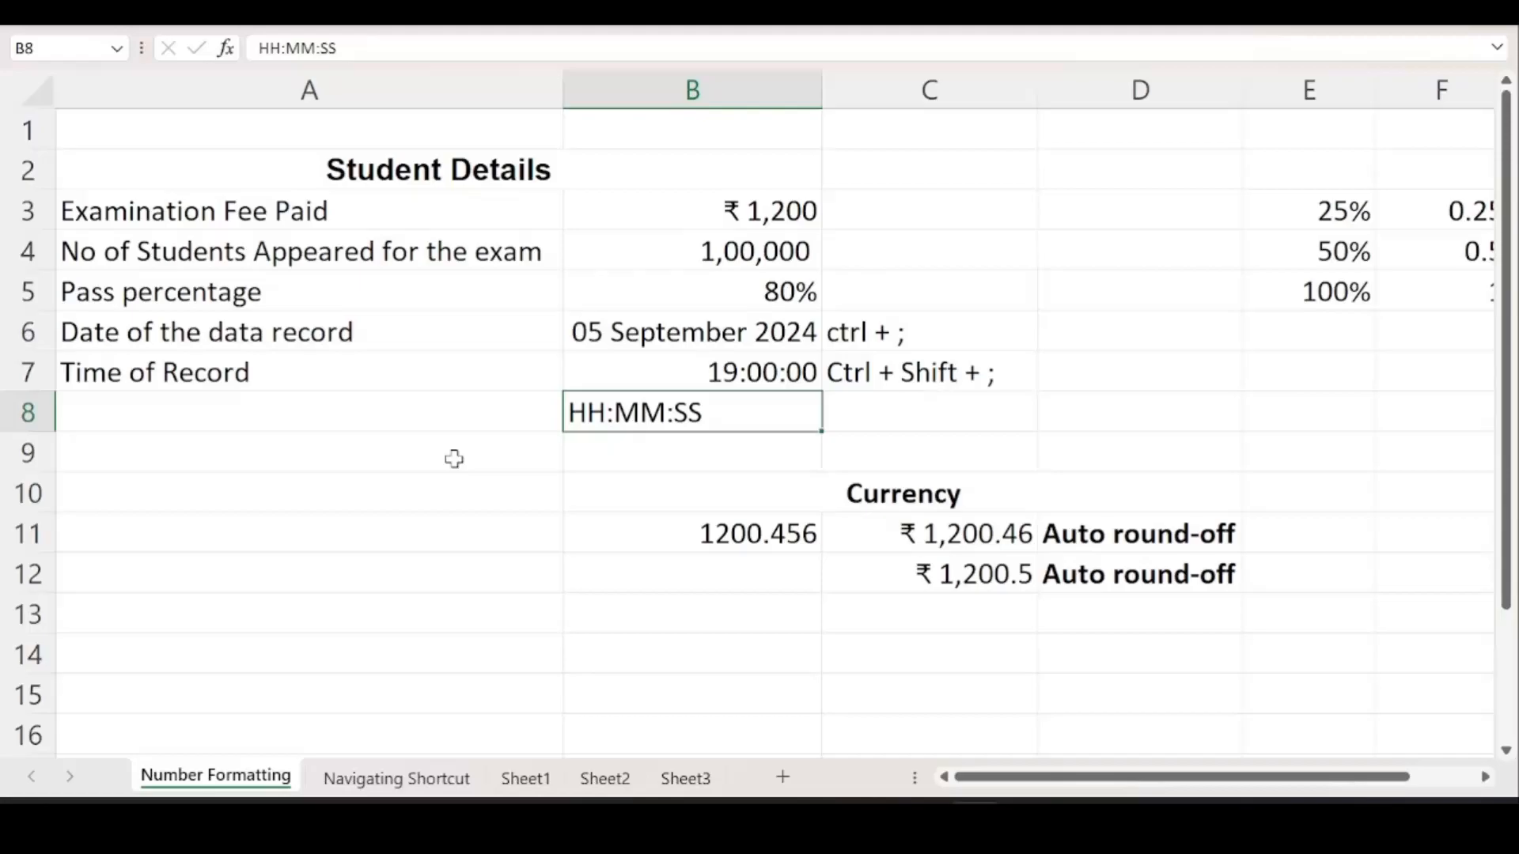
Use Ctrl+PgDn to reach Sheet1, then Ctrl+PgUp back to Number Formatting.
key(ctrl+Page_Down)
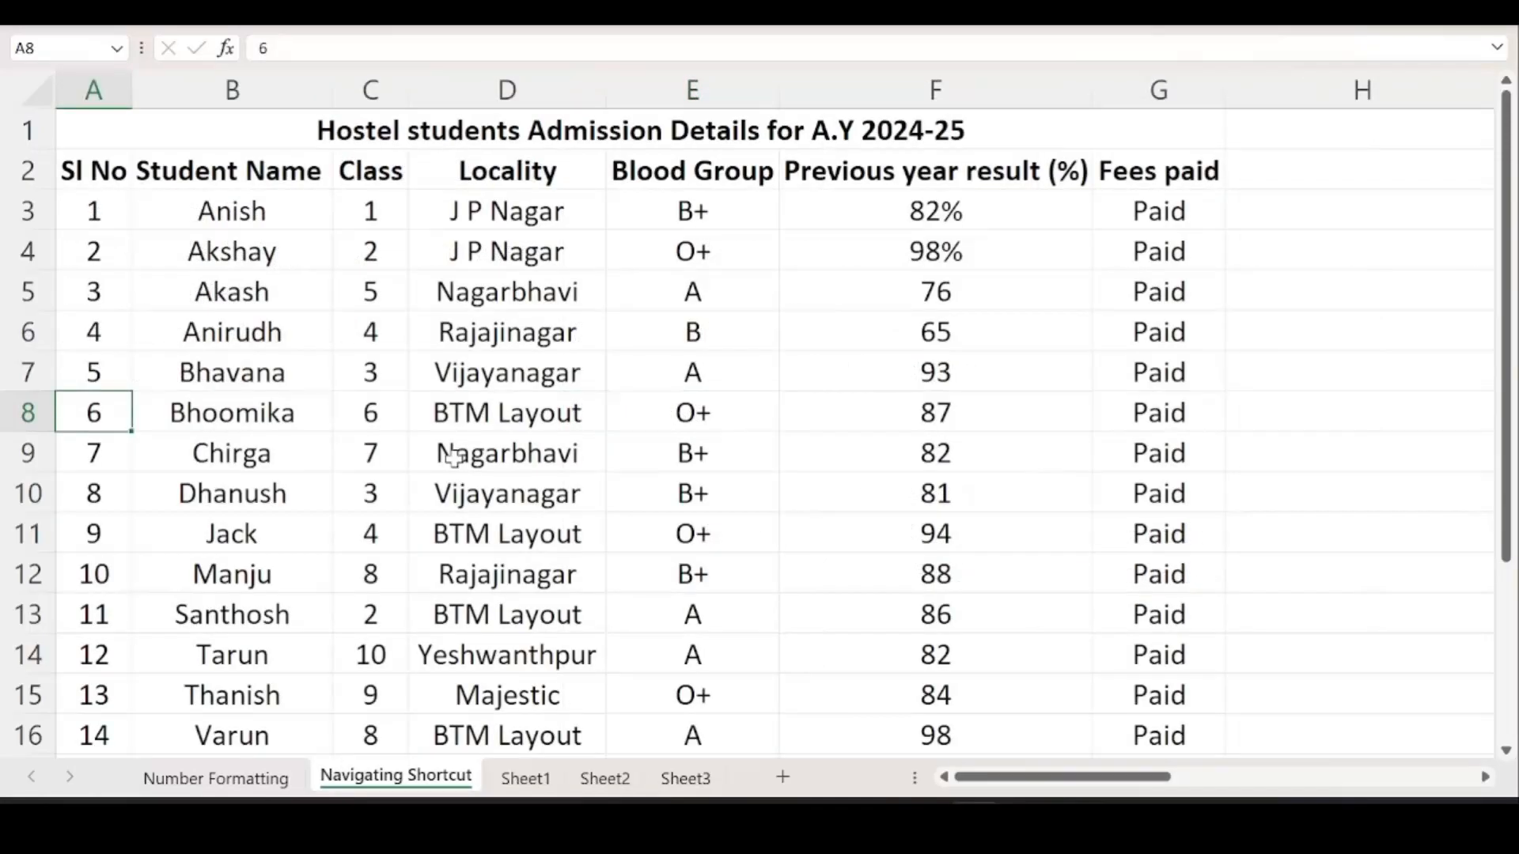
key(ctrl+Page_Down)
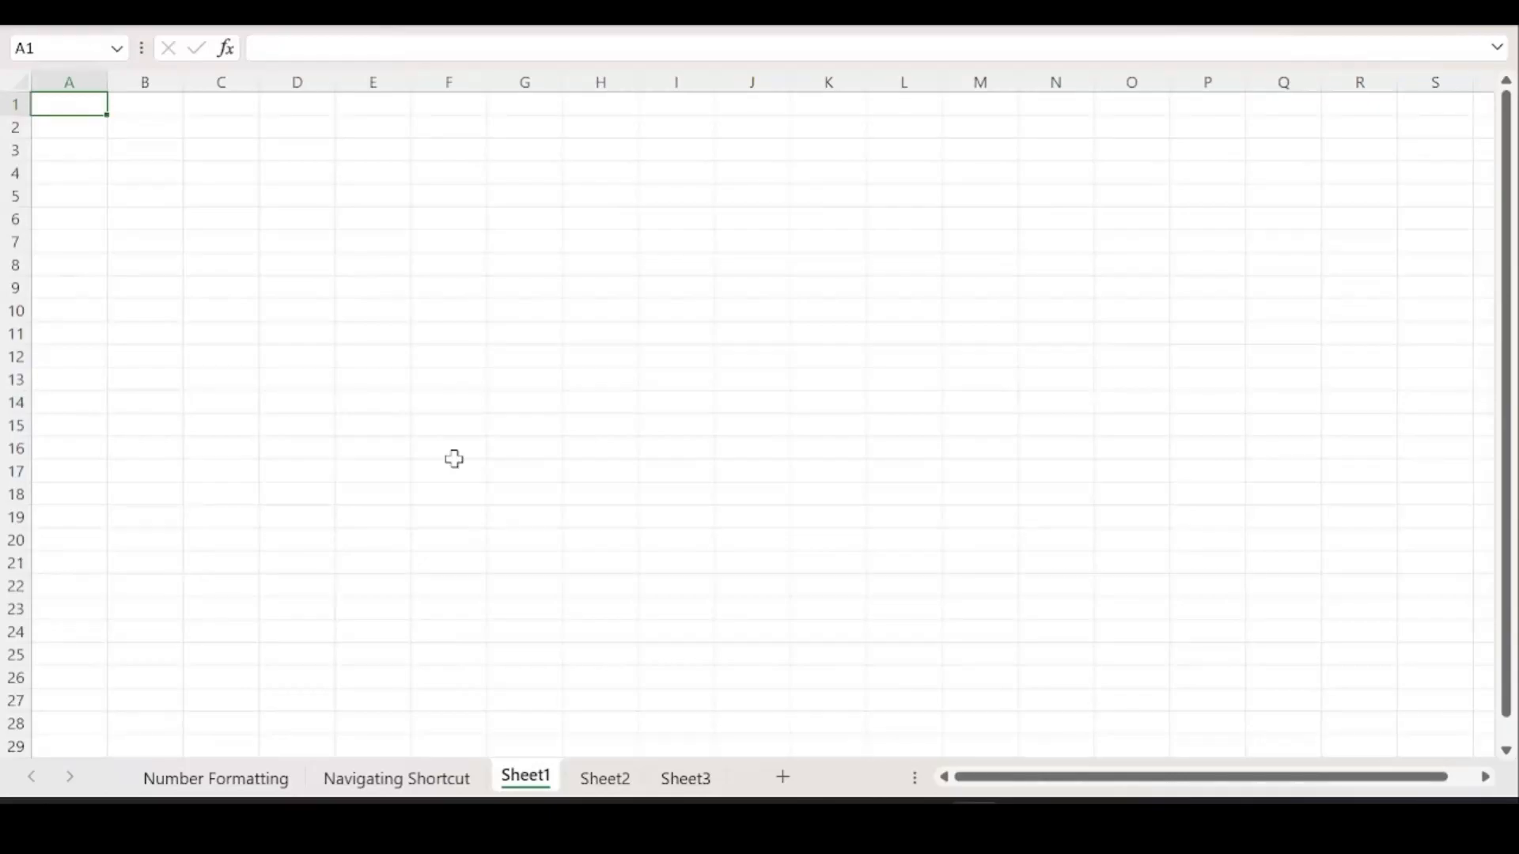
key(ctrl+Page_Up)
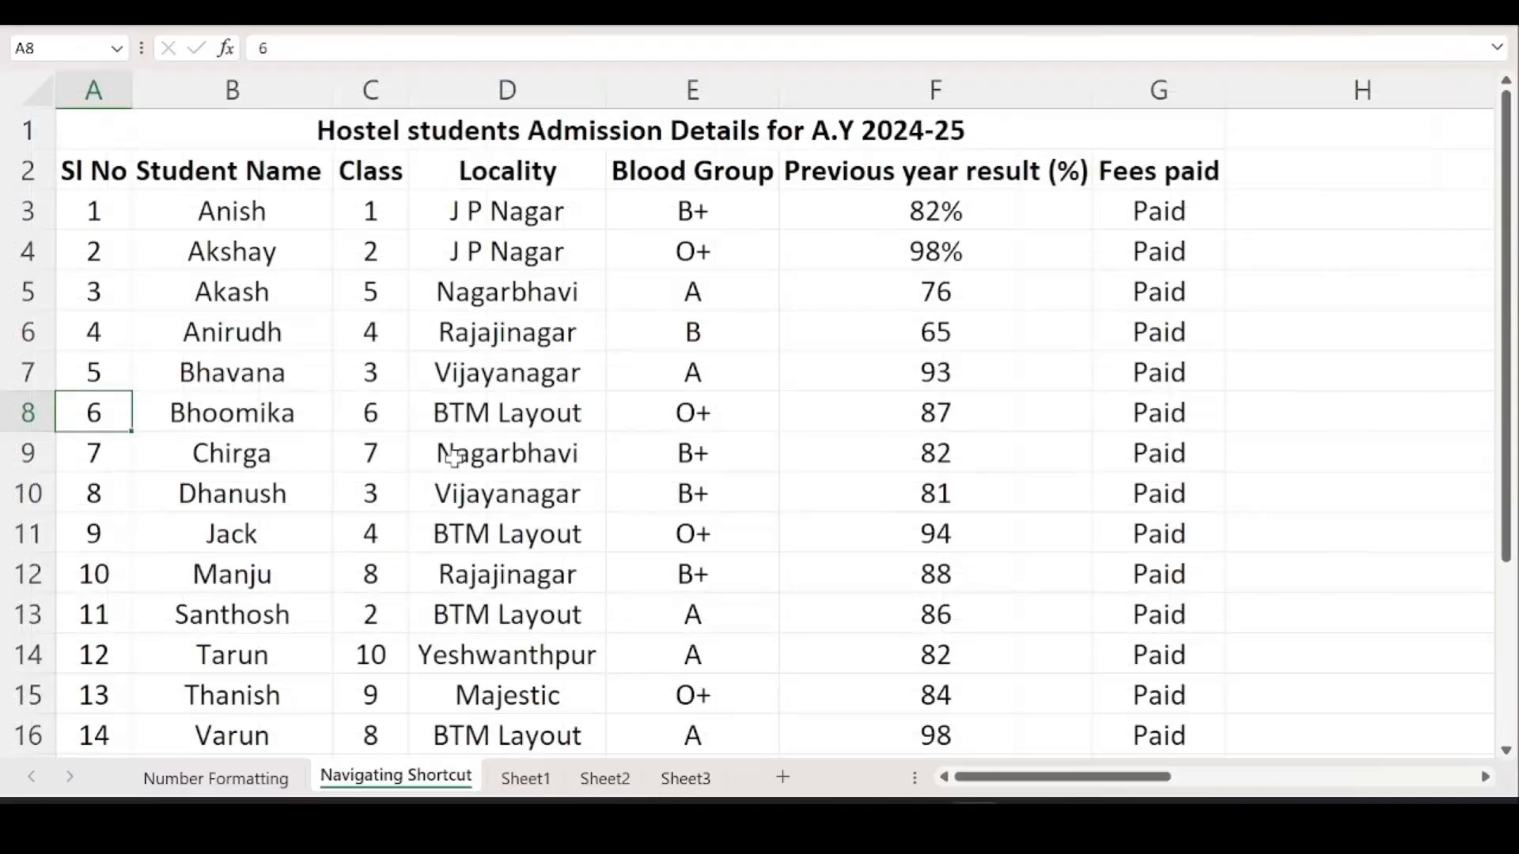
key(ctrl+Page_Up)
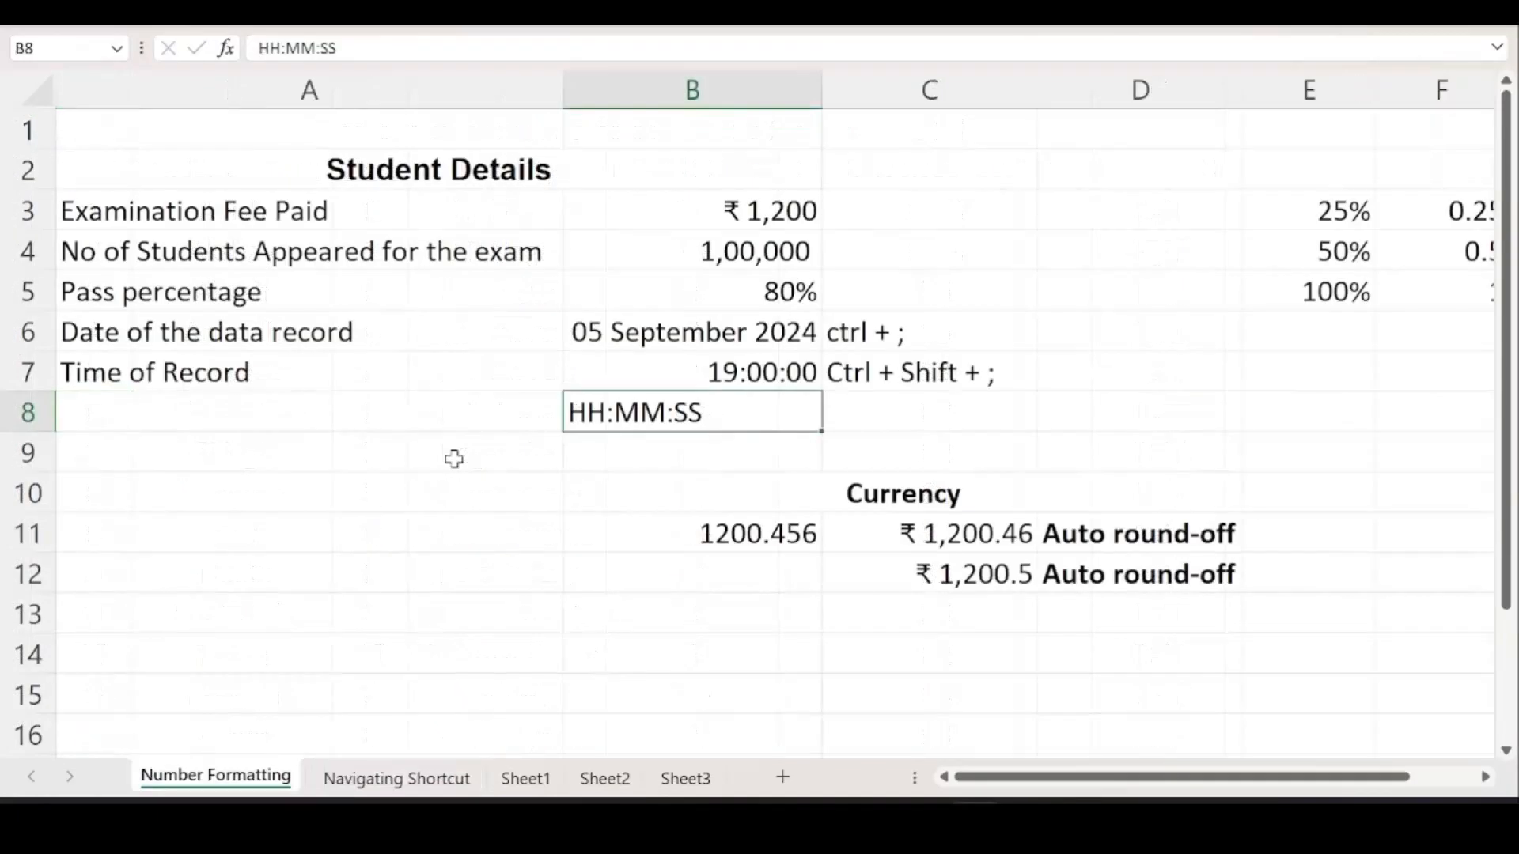
Switch to Navigating Shortcut and scroll right to show the four notes in K4:L7.
click(395, 784)
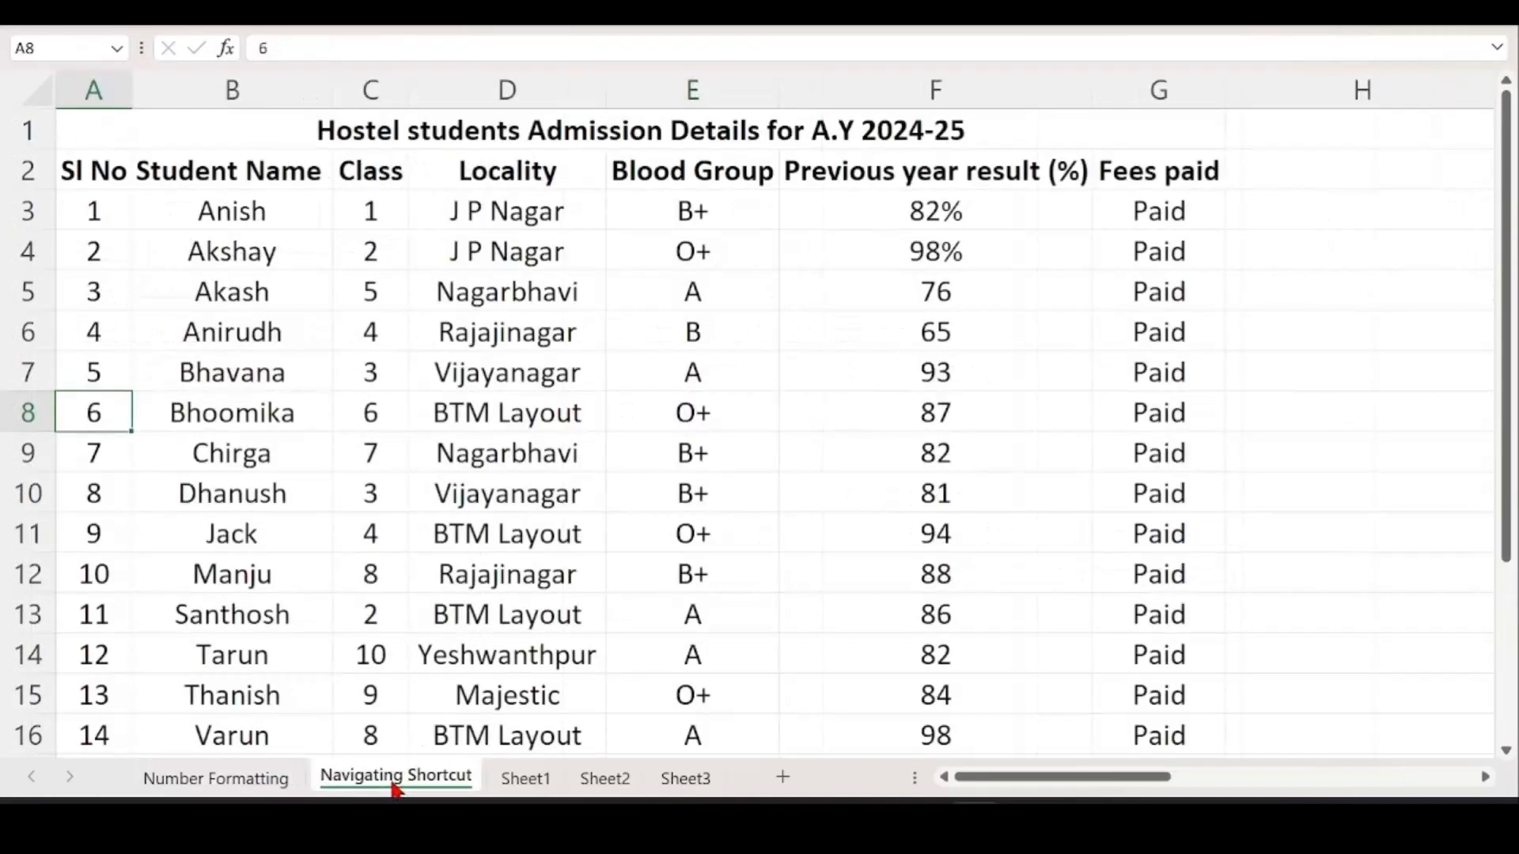
scroll(1135, 353, up, 2)
scroll(1080, 497, down, 2)
scroll(1129, 786, right, 5)
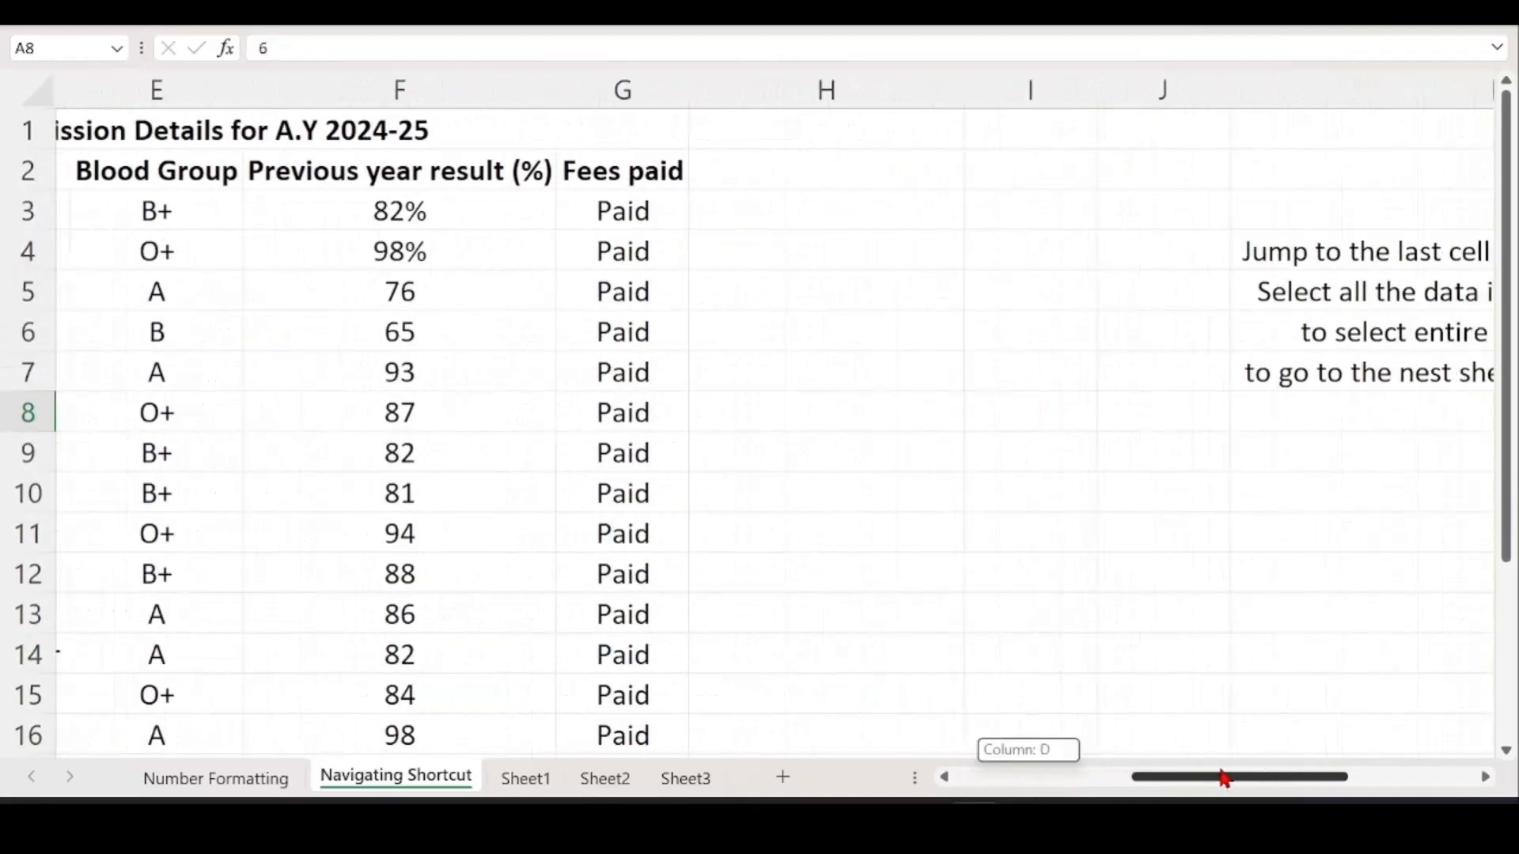
scroll(1349, 285, up, 1)
scroll(1348, 284, up, 1)
scroll(1384, 427, up, 1)
drag(1360, 777, 1419, 787)
scroll(1387, 483, up, 1)
scroll(1477, 594, up, 1)
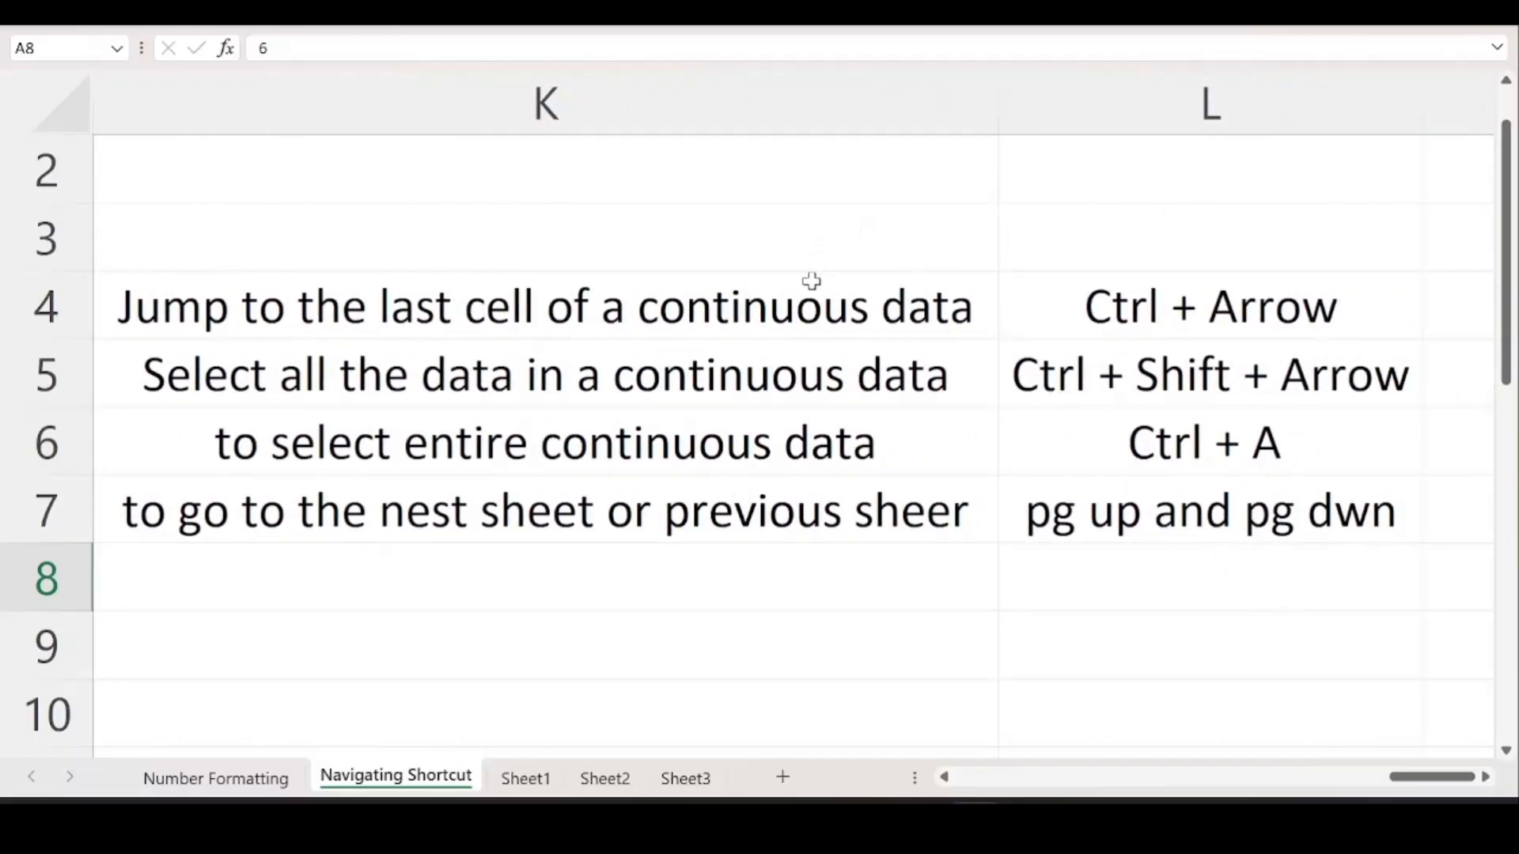